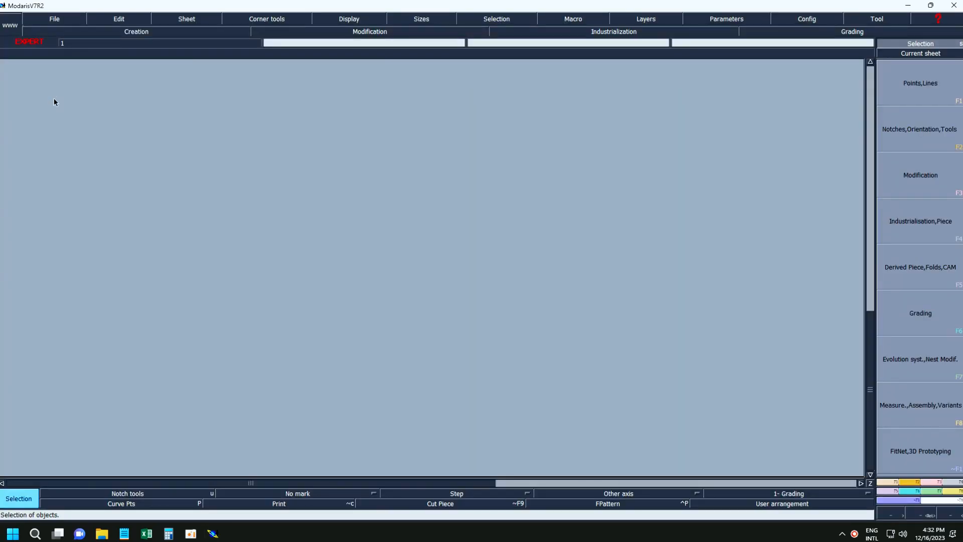
Quit the running Modaris V7R2 session, confirm, and launch Modaris V7R2 again from the desktop.
left_click(953, 5)
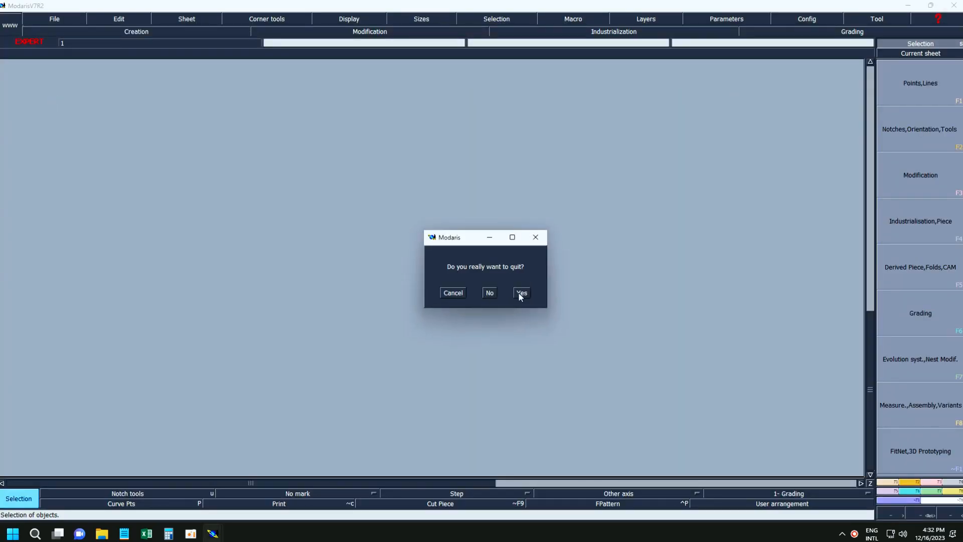
left_click(520, 295)
double_click(55, 103)
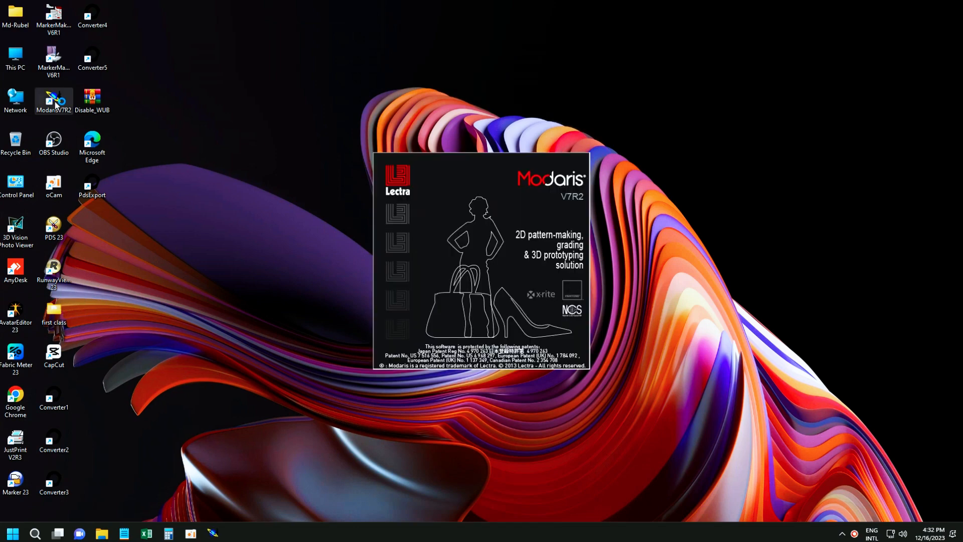
Open the model file "pant" from the first class folder.
left_click(55, 19)
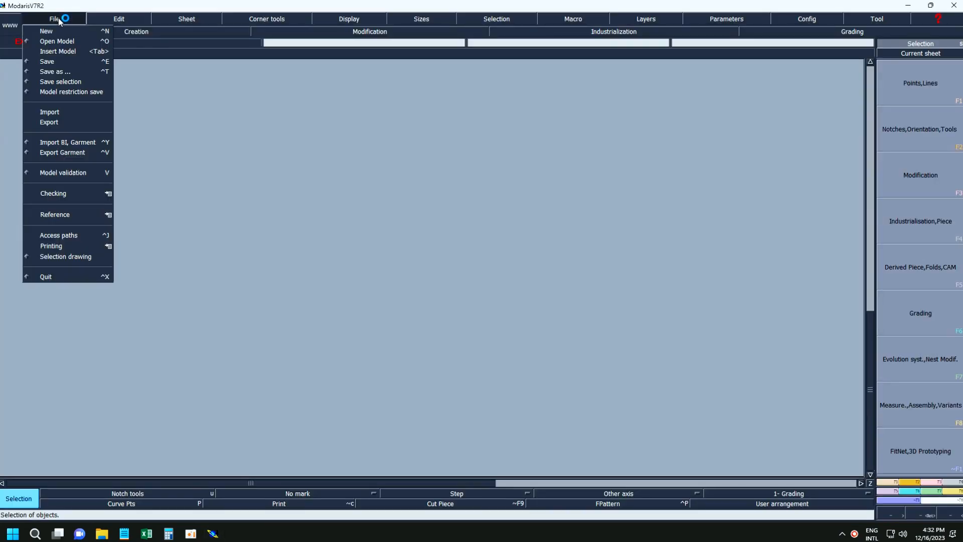
left_click(52, 41)
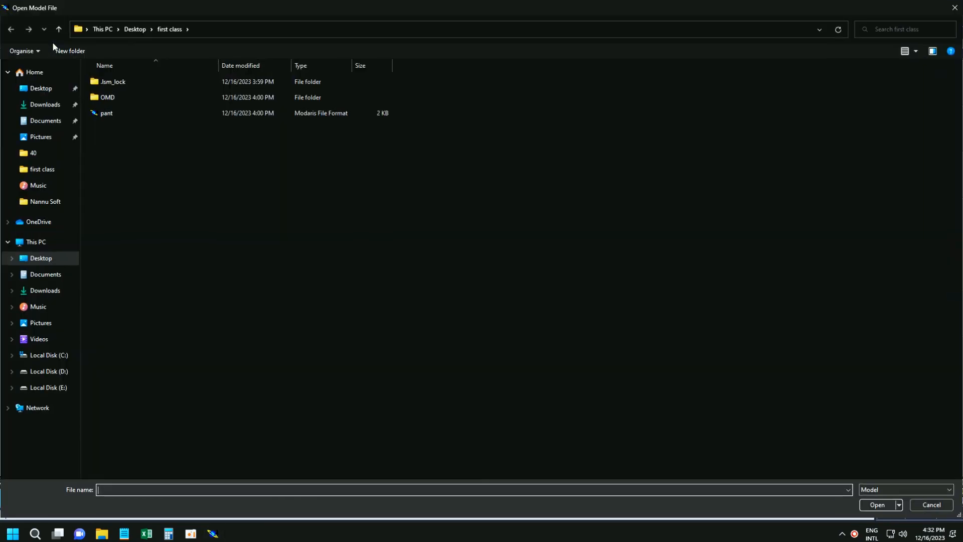
double_click(133, 115)
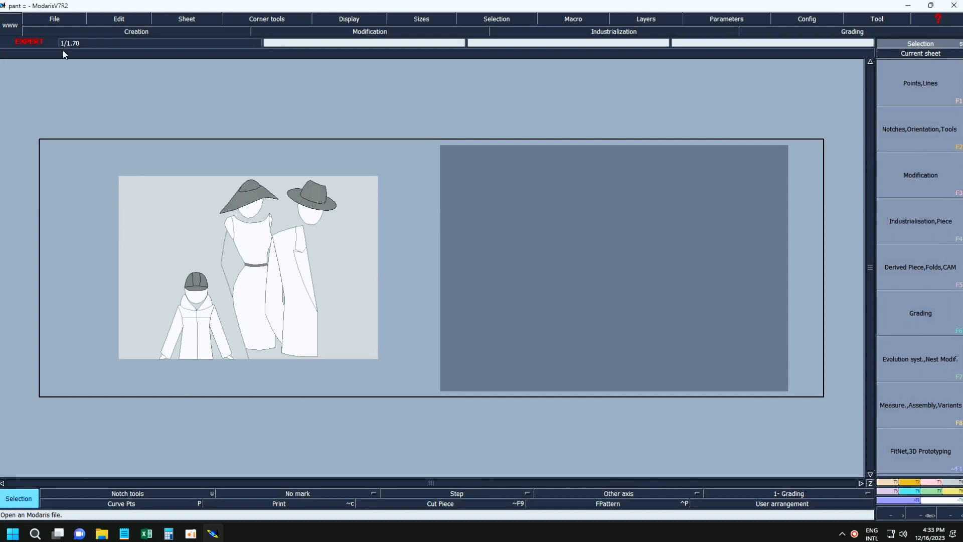
Enable the display of sizes and handles for the opened model.
left_click(359, 21)
left_click(338, 224)
left_click(349, 19)
left_click(354, 209)
Show the title blocks on the sheets and automatically arrange all sheets on the desk.
left_click(352, 19)
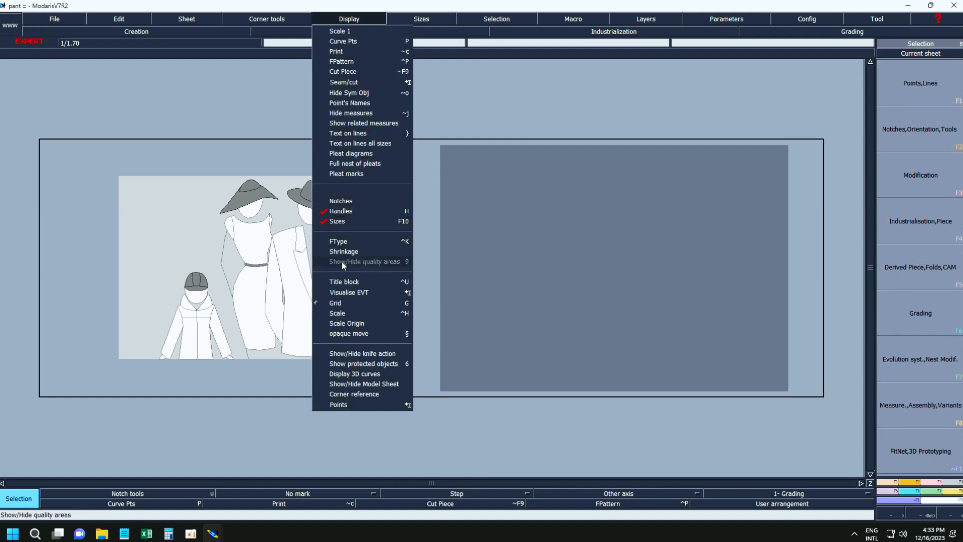
left_click(339, 281)
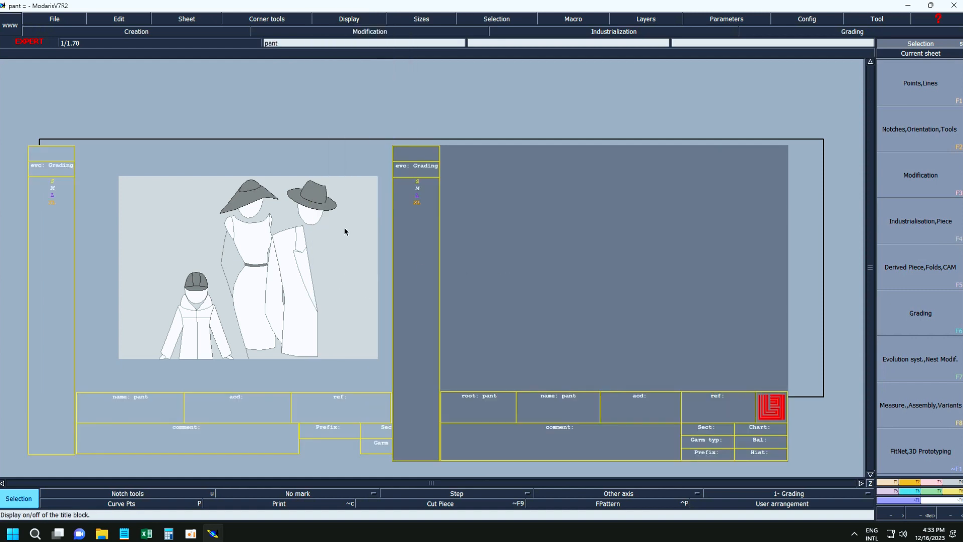
key("j")
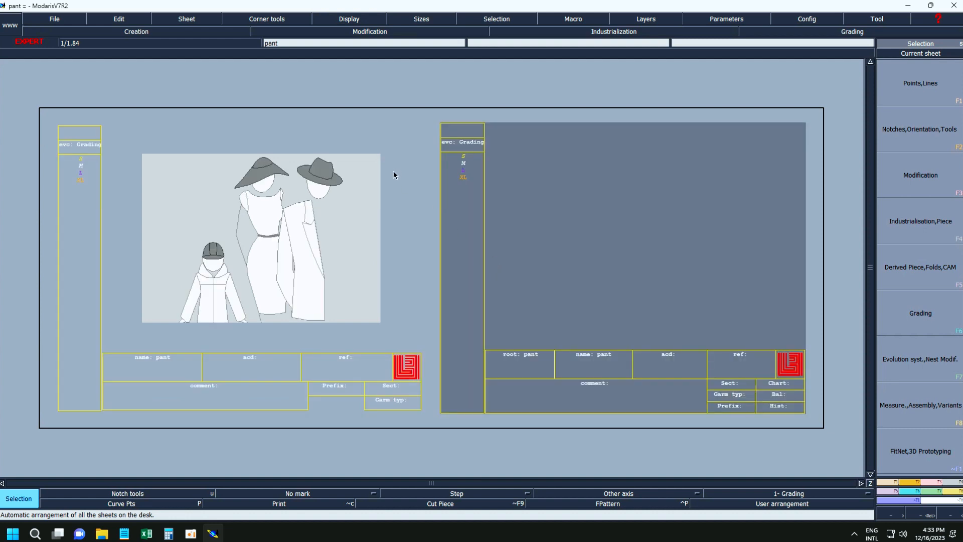
Choose cm as the length unit and centre the empty pant sheet as the current sheet.
left_click(723, 20)
mouse_move(748, 111)
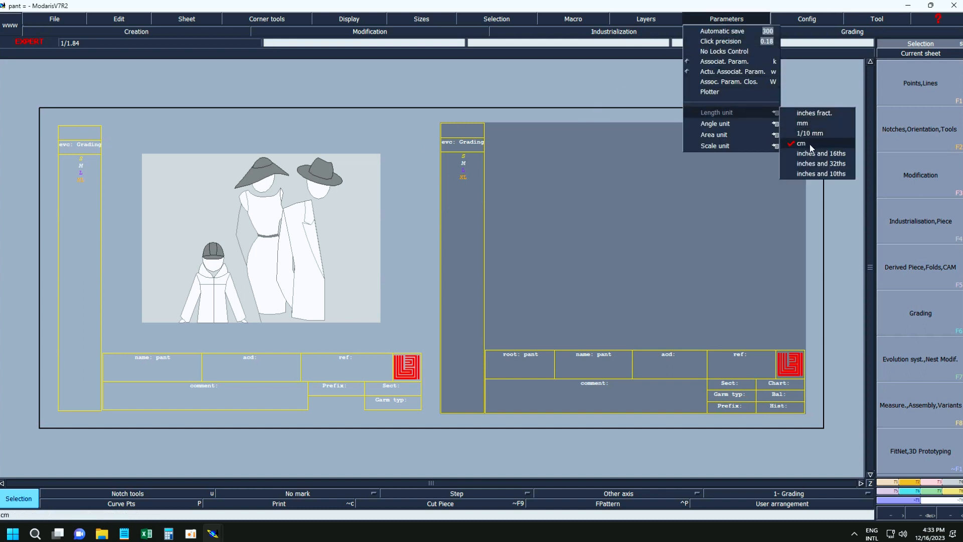
left_click(810, 144)
left_click(906, 54)
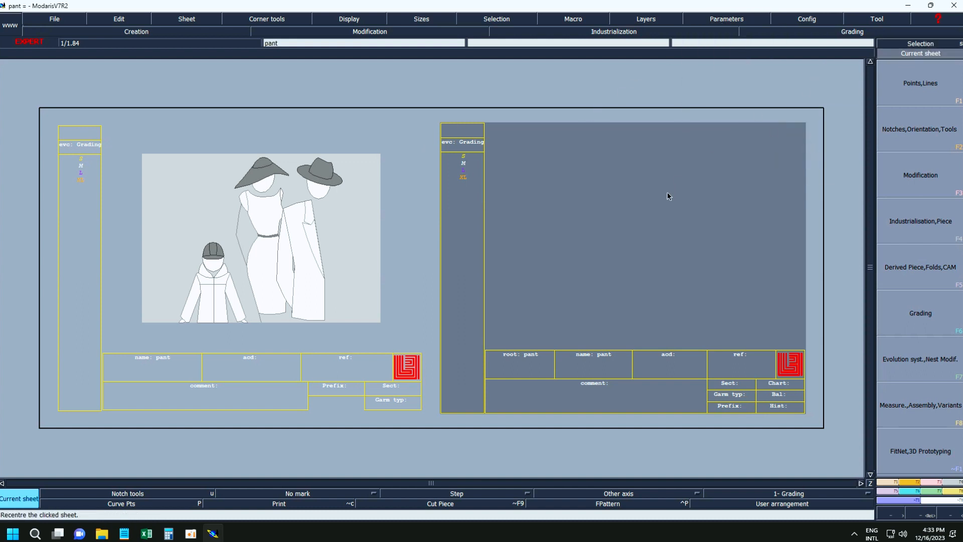
left_click(668, 196)
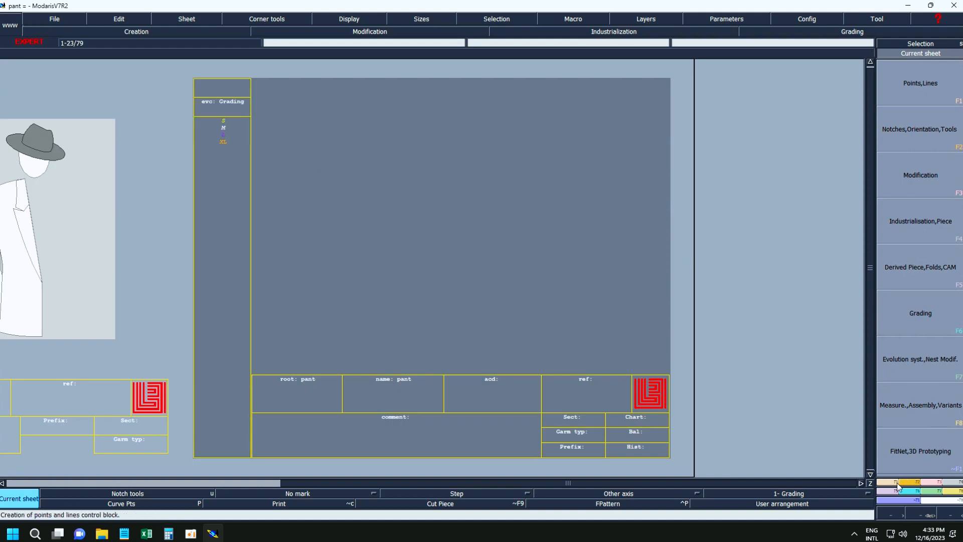
Draw a nearly horizontal line about 24.4 cm long across the pant sheet with the Bezier tool.
key("F1")
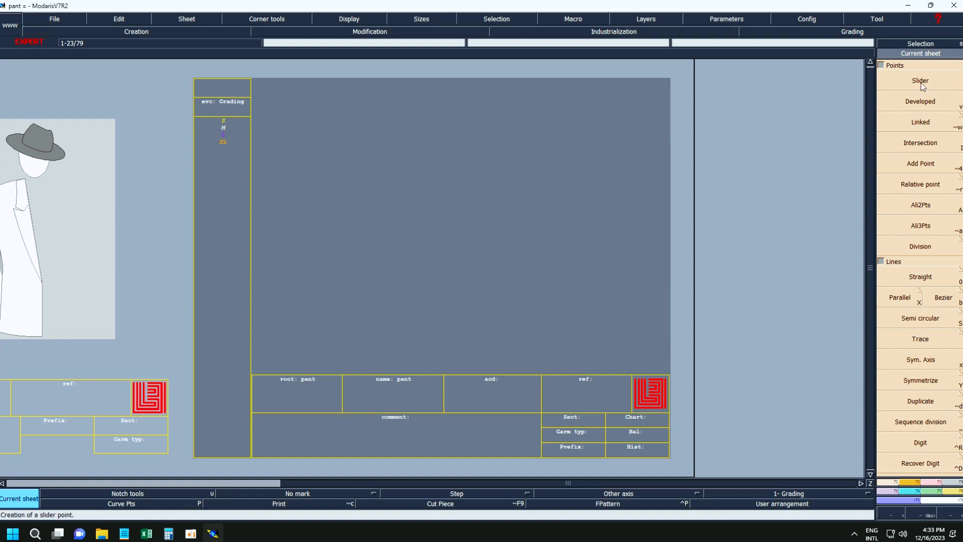
left_click(921, 103)
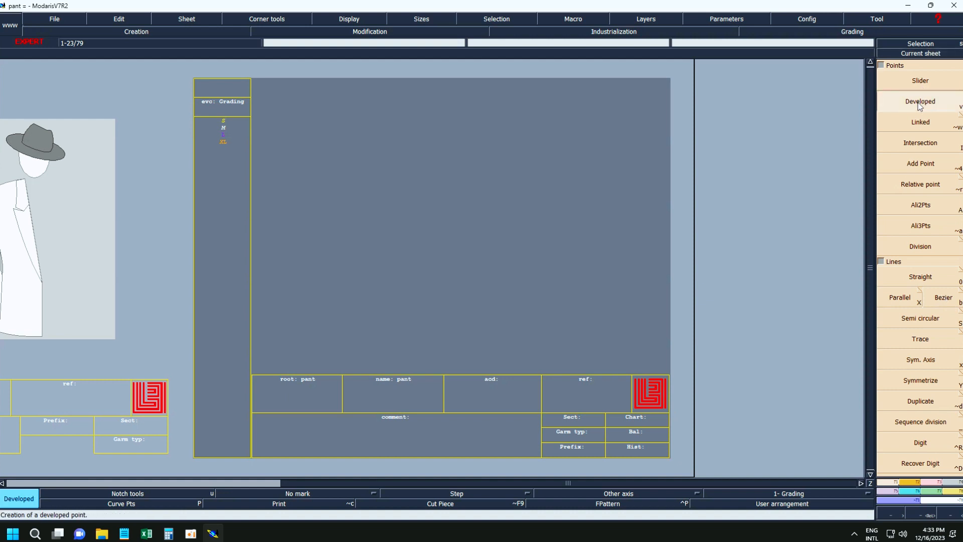
left_click(942, 299)
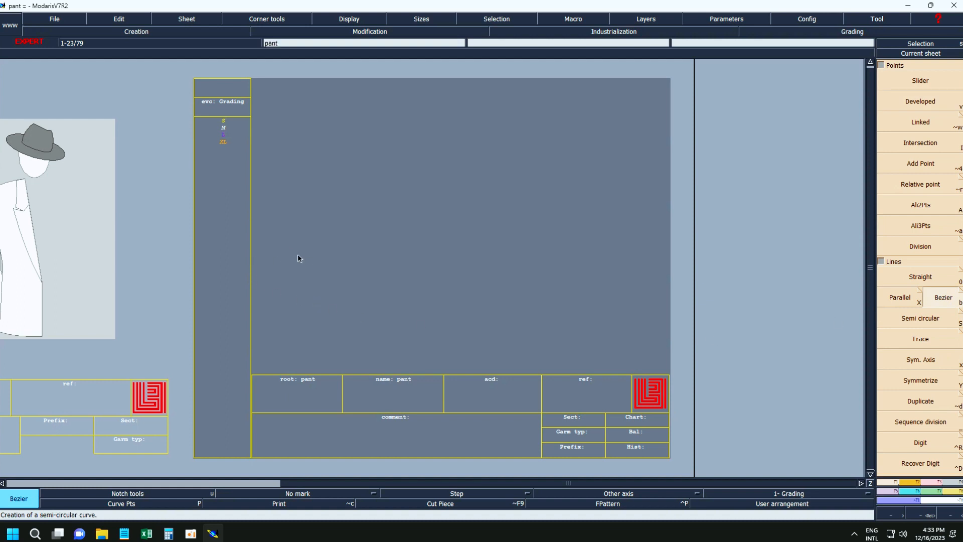
left_click(282, 243)
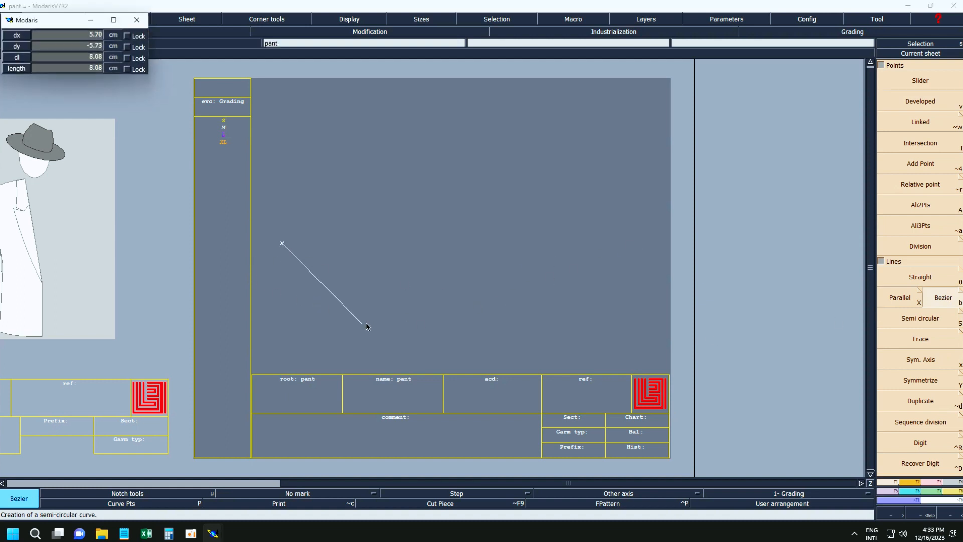
left_click(628, 245)
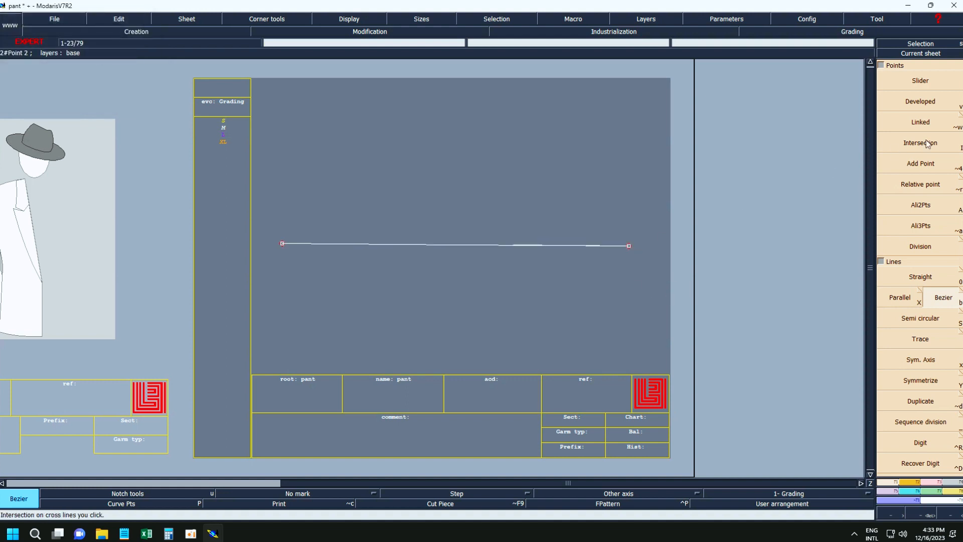
Add three successive developed points along the horizontal line, the first about 8.3 cm from its left end.
left_click(923, 103)
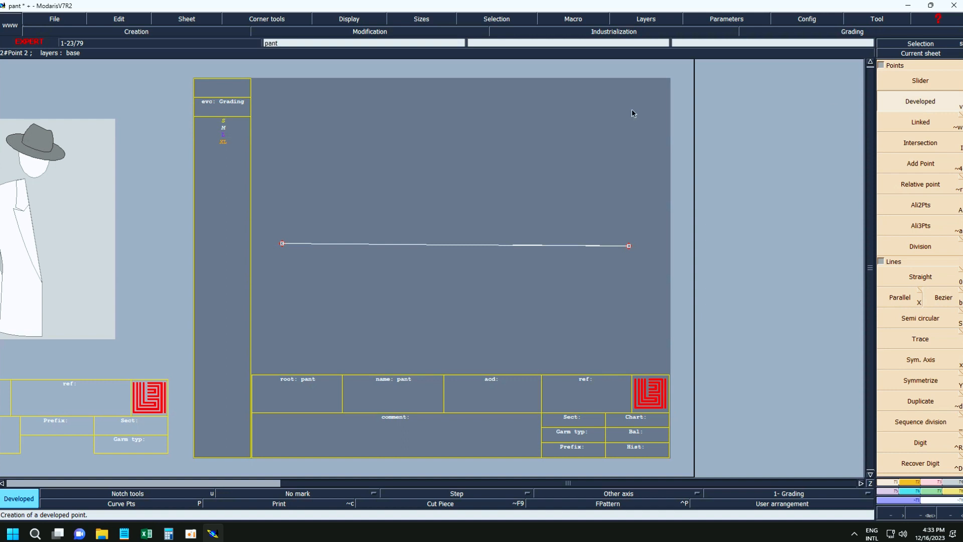
left_click(284, 245)
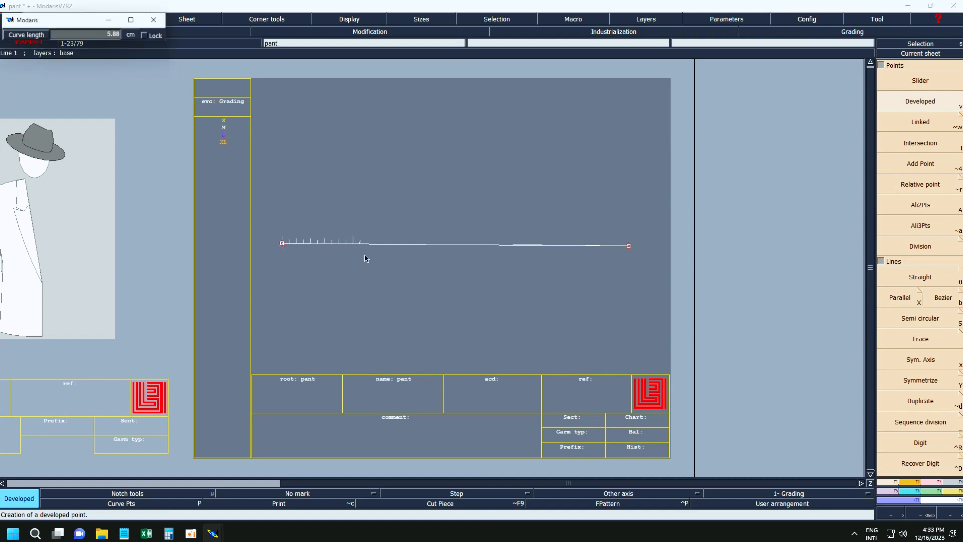
left_click(400, 259)
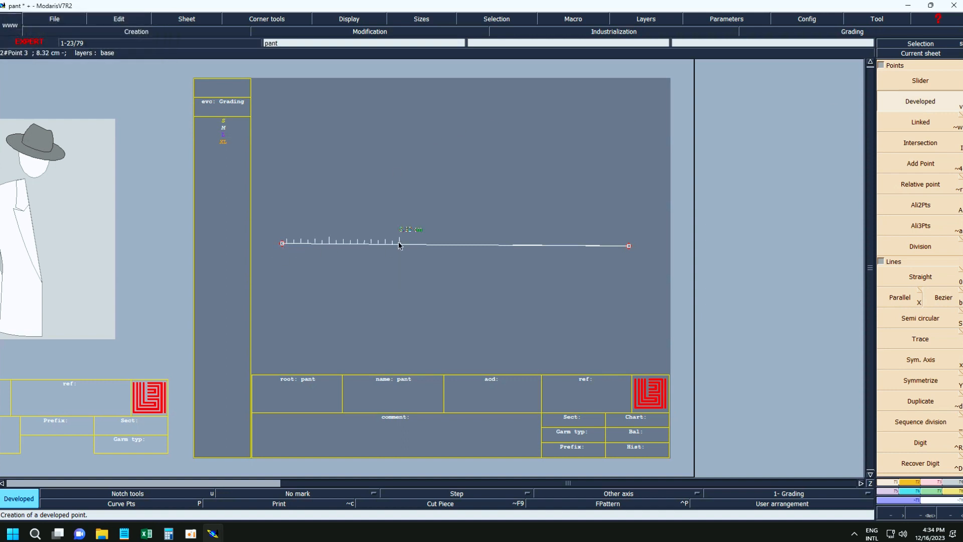
left_click(400, 244)
left_click(504, 261)
left_click(504, 245)
left_click(587, 265)
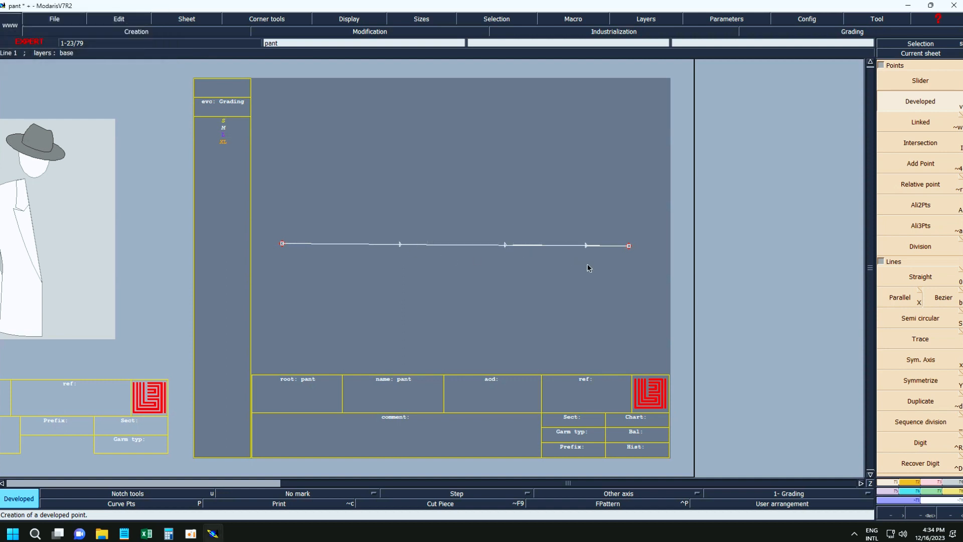
Draw a vertical line about 13 cm long crossing the horizontal line, plus a shorter horizontal line across its upper part, using Bezier.
left_click(923, 144)
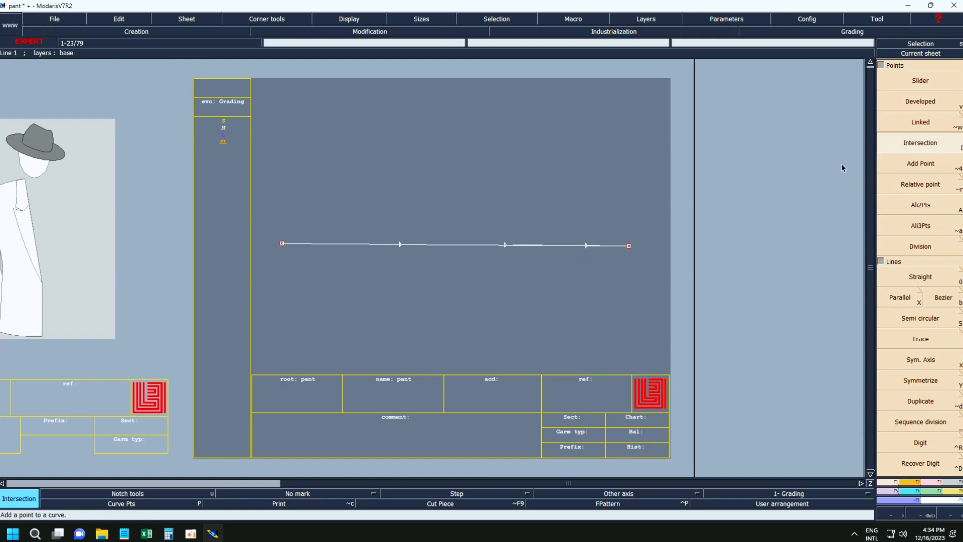
left_click(400, 245)
left_click(943, 299)
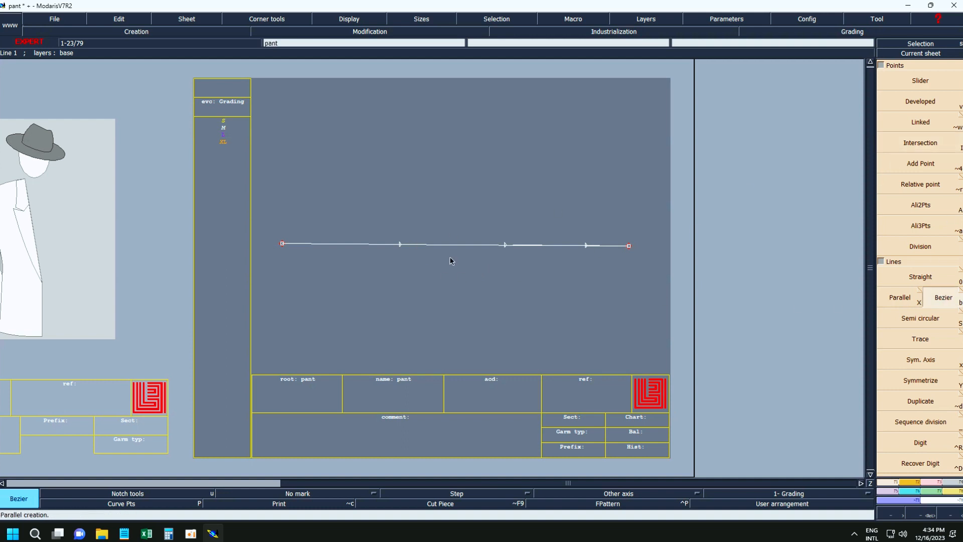
left_click(461, 170)
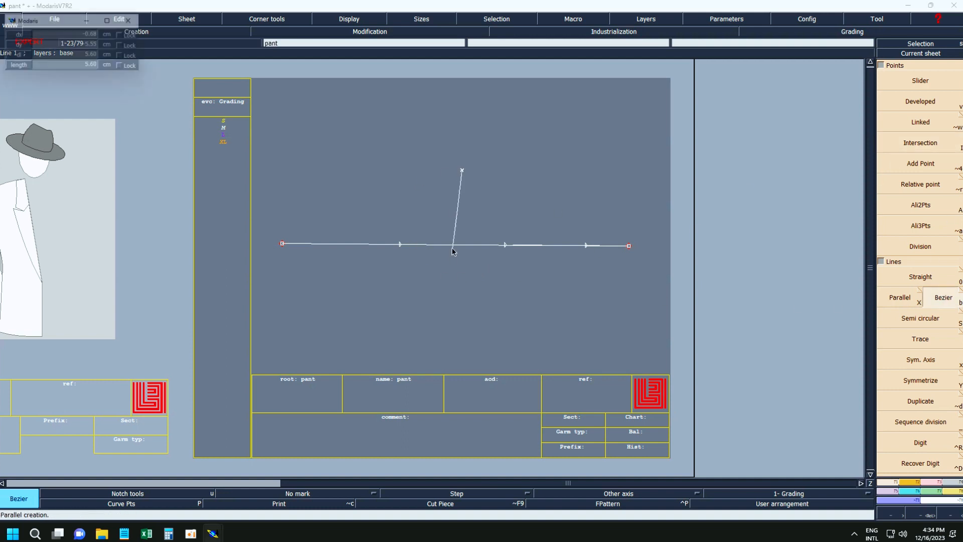
left_click(461, 358)
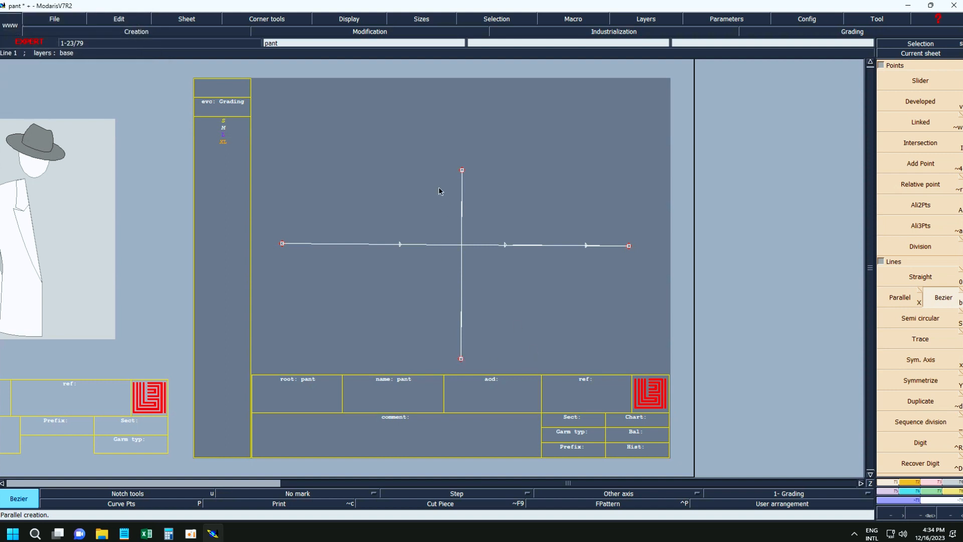
left_click(385, 191)
left_click(603, 197)
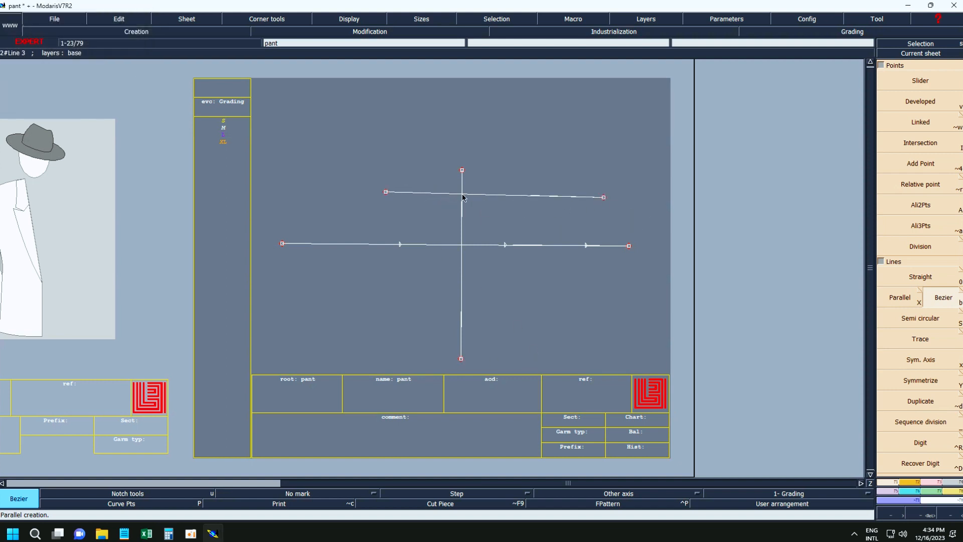
Create intersection points where the vertical line crosses the two horizontal lines.
key("shift+i")
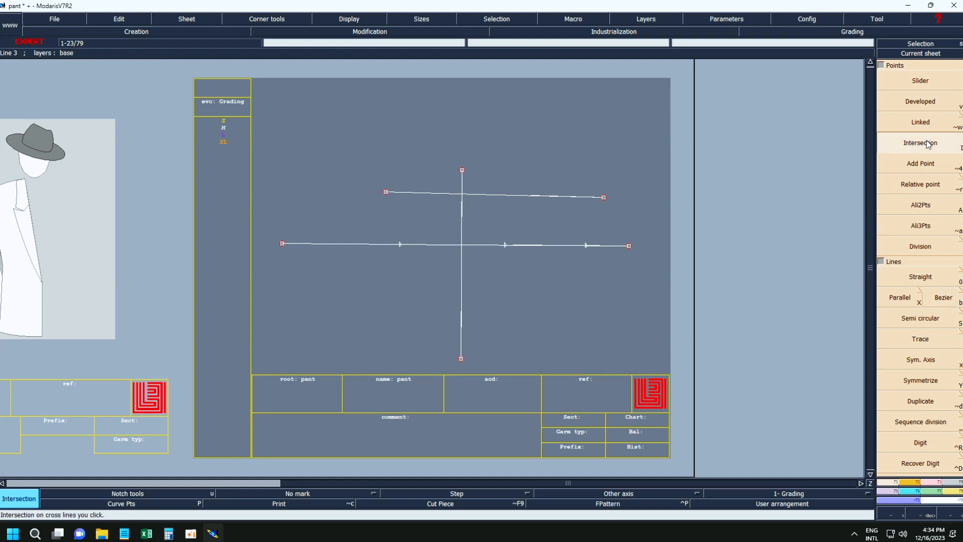
left_click(464, 196)
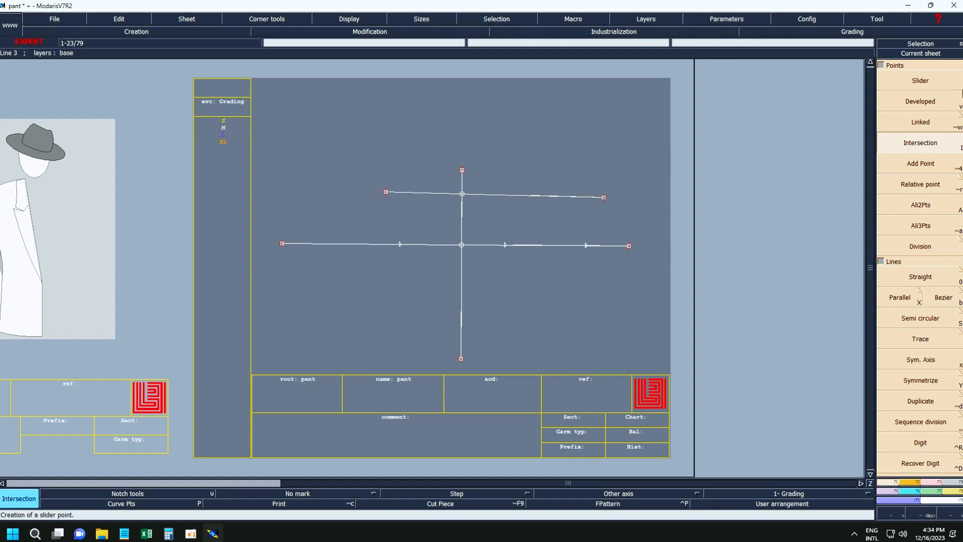
key("v")
Use Add Point to place three points along the upper horizontal line and one on the right half of the lower line.
left_click(912, 166)
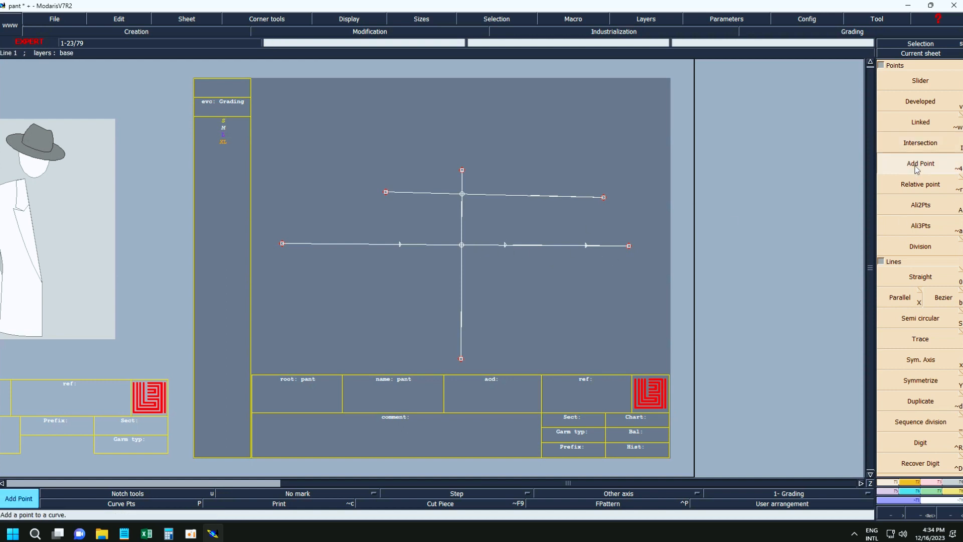
left_click(386, 192)
left_click(441, 194)
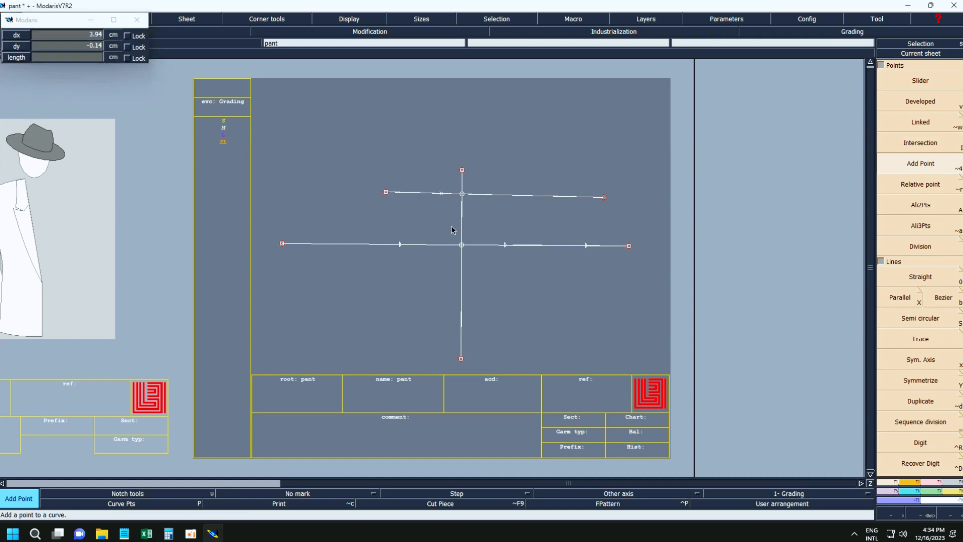
left_click(442, 194)
left_click(520, 197)
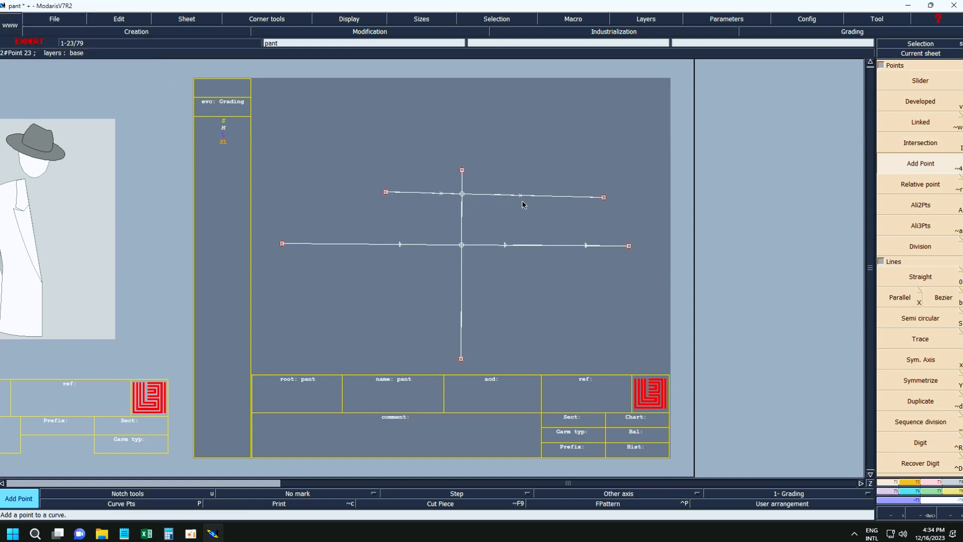
left_click(521, 196)
left_click(545, 246)
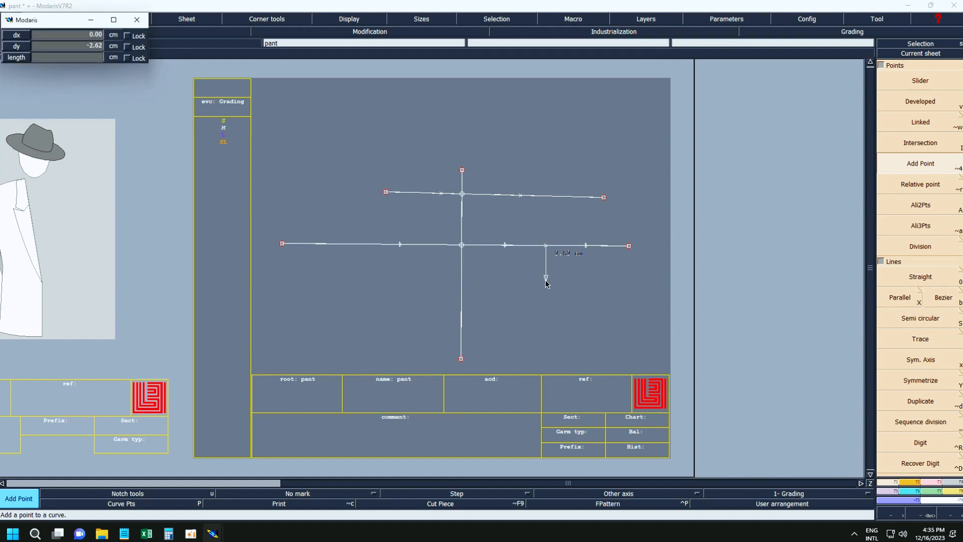
left_click(596, 299)
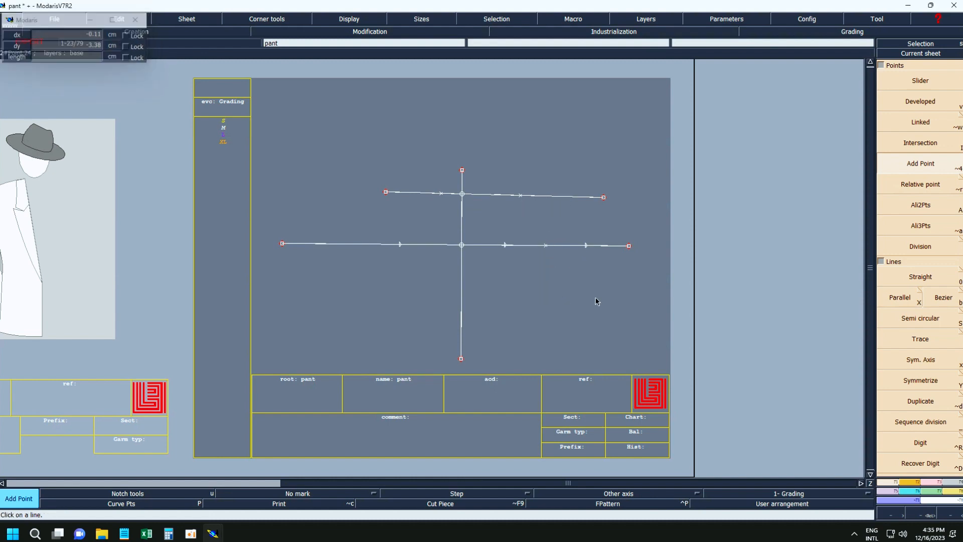
left_click(521, 197)
left_click(568, 197)
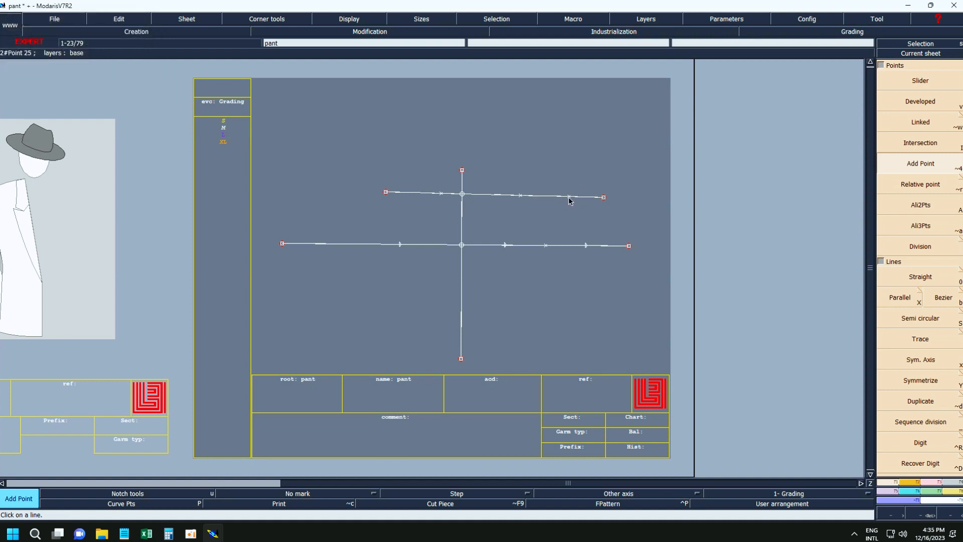
Try to place a relative point measured from the vertical line's upper end, entering the values -20 and 5.
left_click(913, 190)
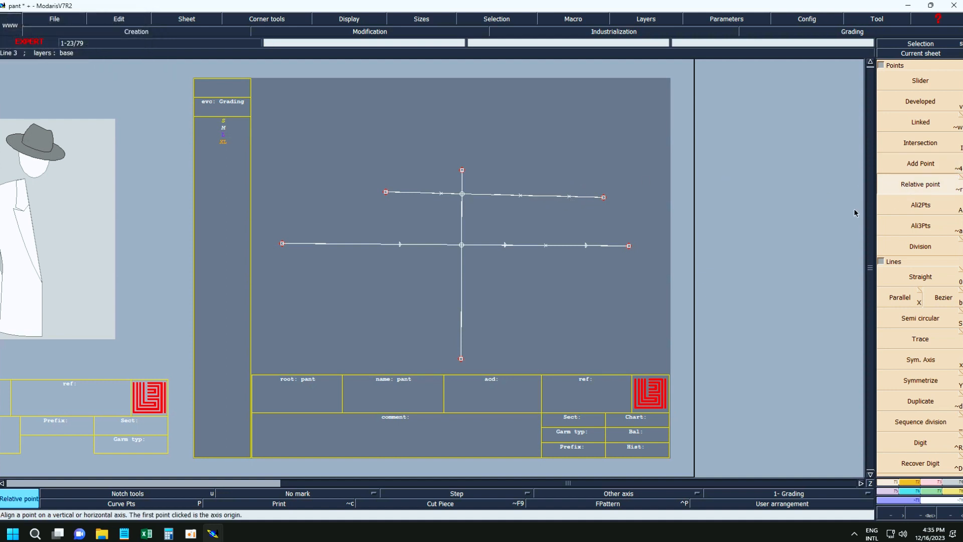
left_click(462, 171)
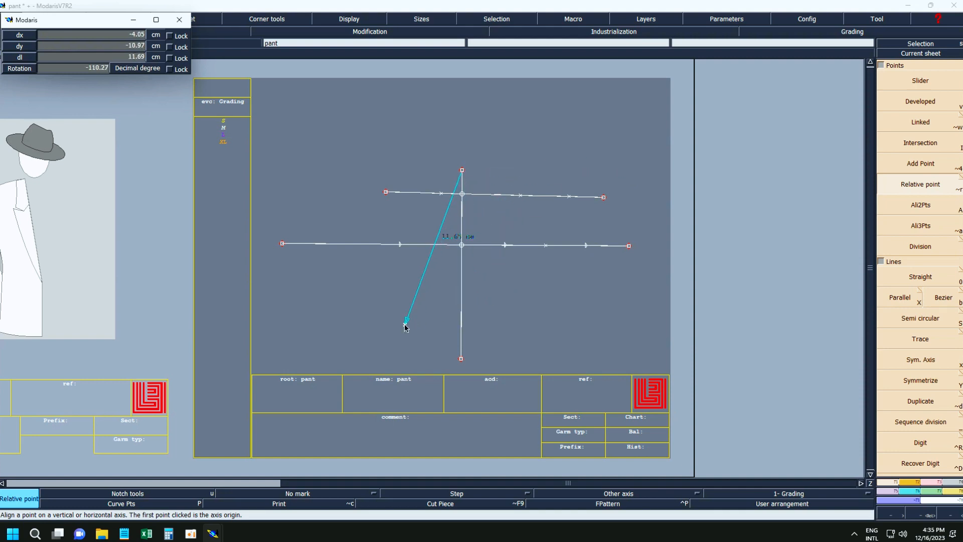
key("Up")
key("Up")
key("Up")
type("-20")
key("Return")
type("5")
key("Return")
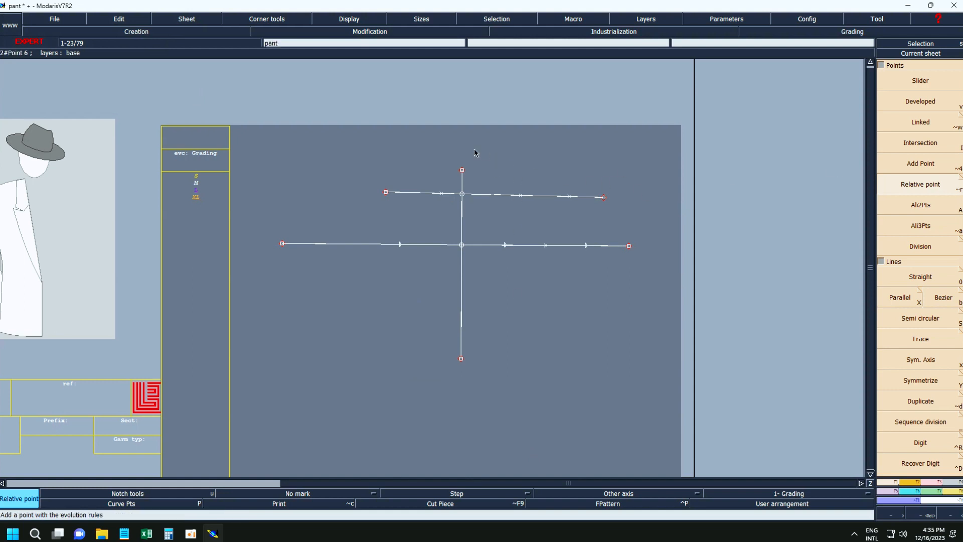
Place a relative point from the vertical line's upper end with dx -5 and dy -20 cm.
left_click(462, 170)
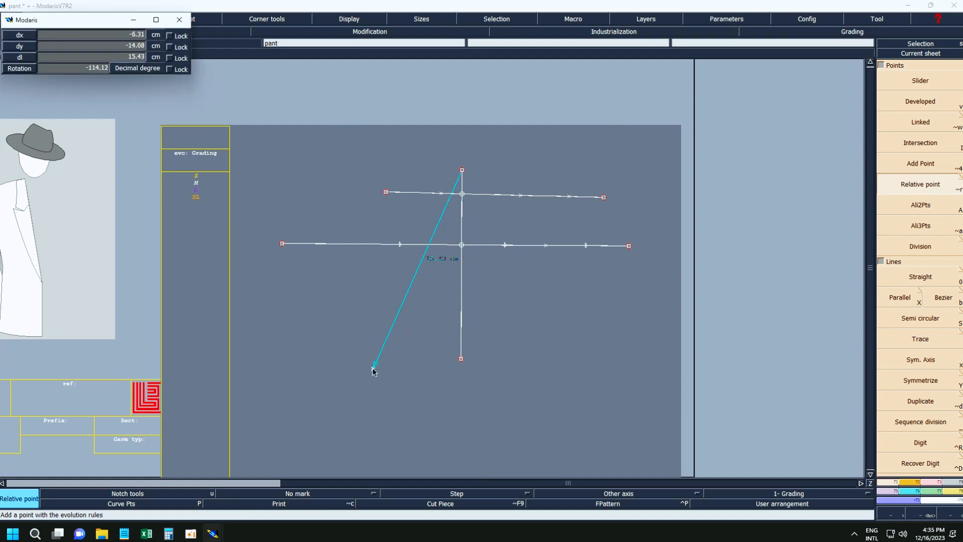
key("Up")
key("Up")
key("Up")
key("Up")
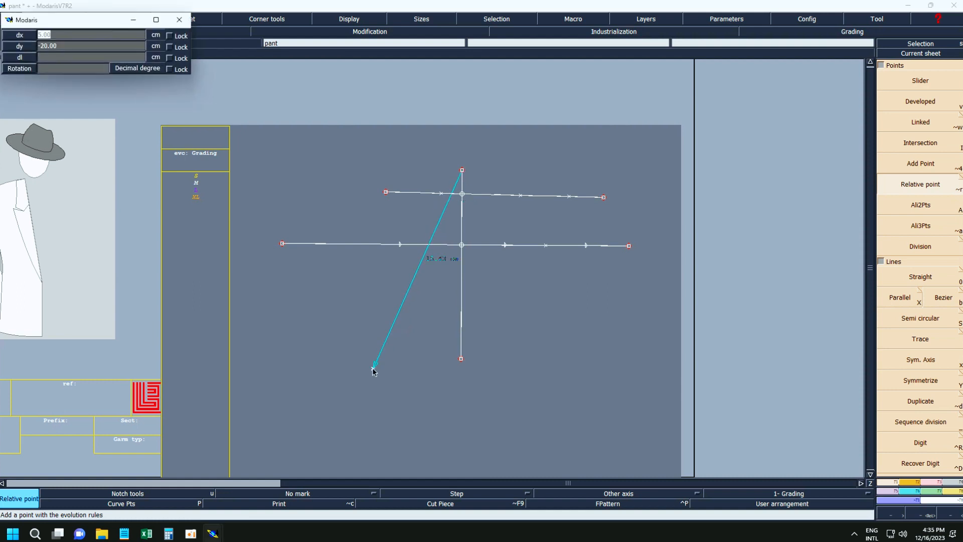
type("-5")
key("Return")
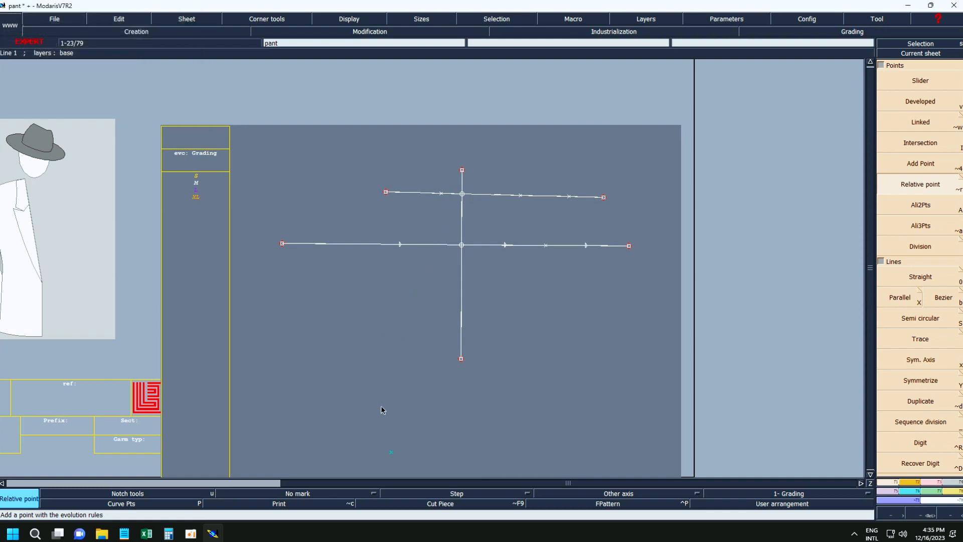
Measure the length between the relative point and the vertical line's upper end, and undo the measurement and the point.
key("l")
left_click(392, 453)
left_click(462, 170)
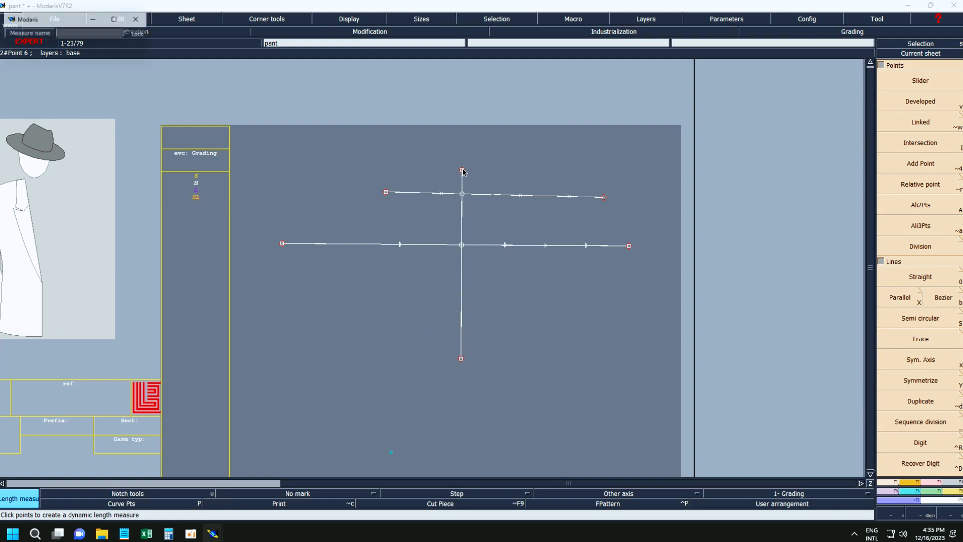
key("Return")
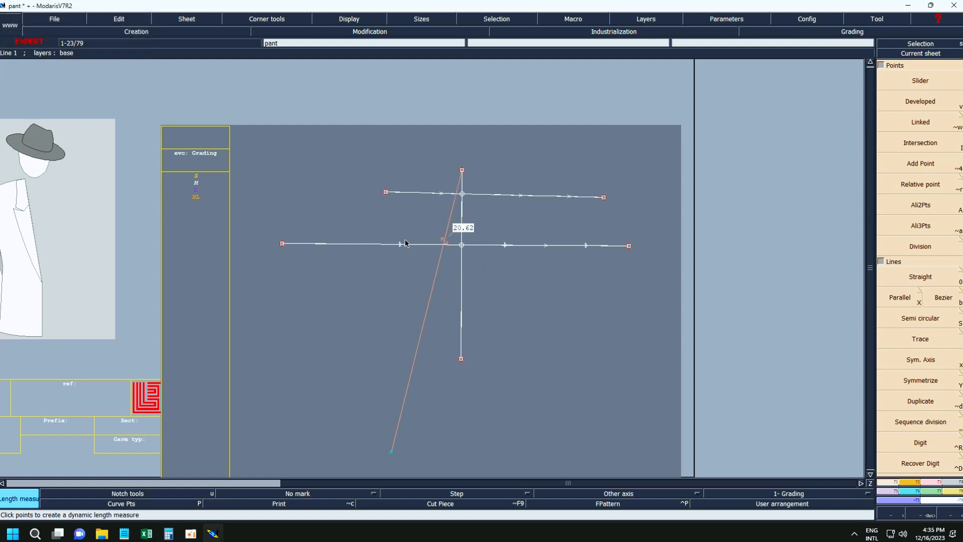
key("ctrl+z")
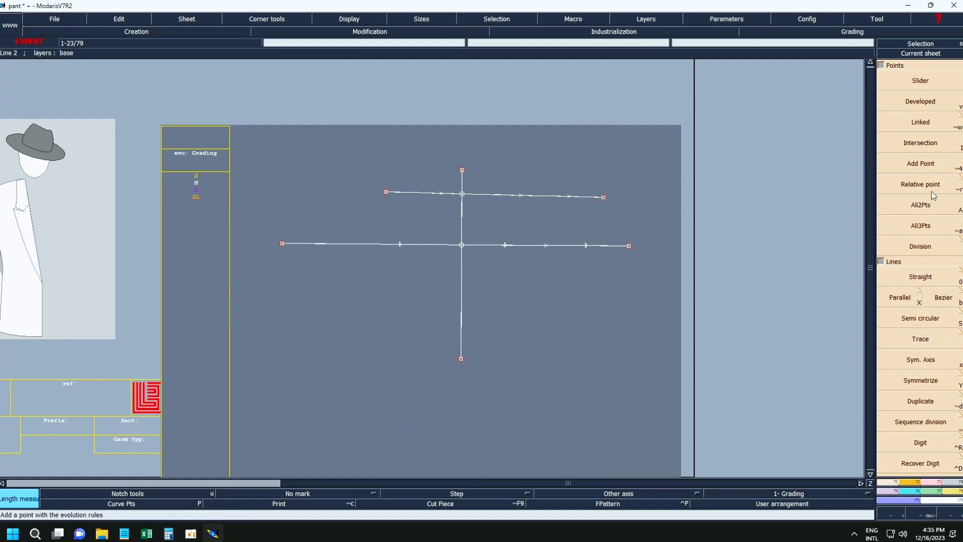
Use Ali2Pts to align the upper line's right end and its intermediate points horizontally with its left end.
left_click(923, 205)
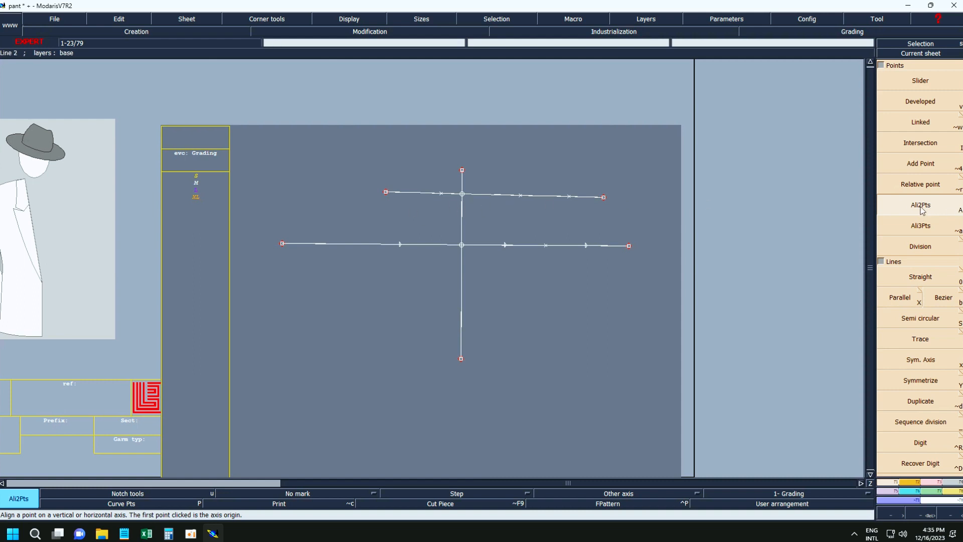
left_click(386, 192)
left_click(602, 197)
left_click(388, 193)
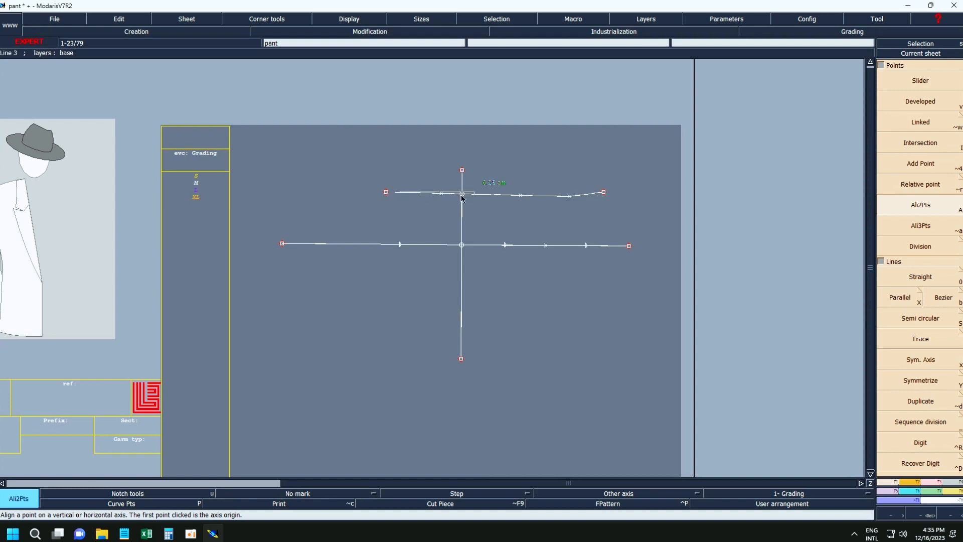
left_click(570, 196)
left_click(387, 192)
left_click(518, 195)
left_click(386, 192)
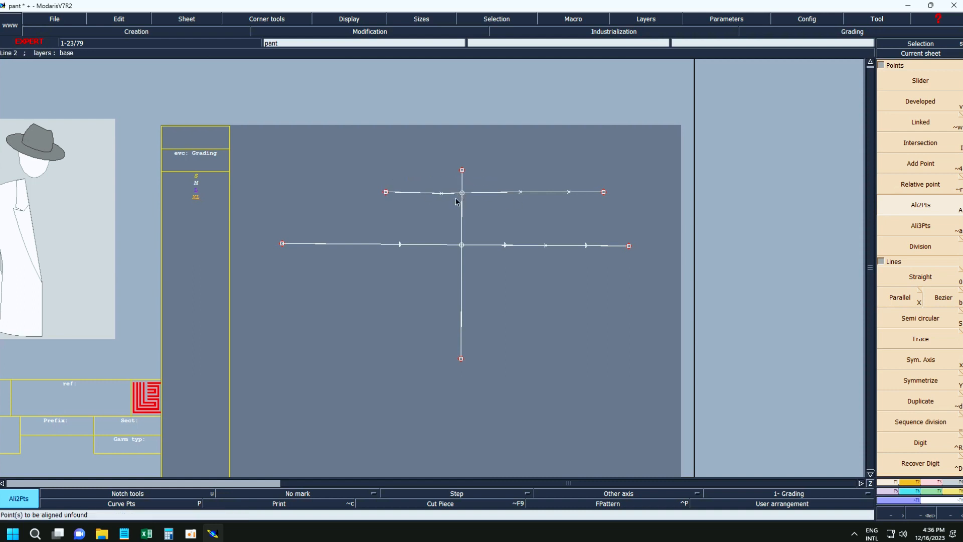
left_click(388, 192)
left_click(440, 193)
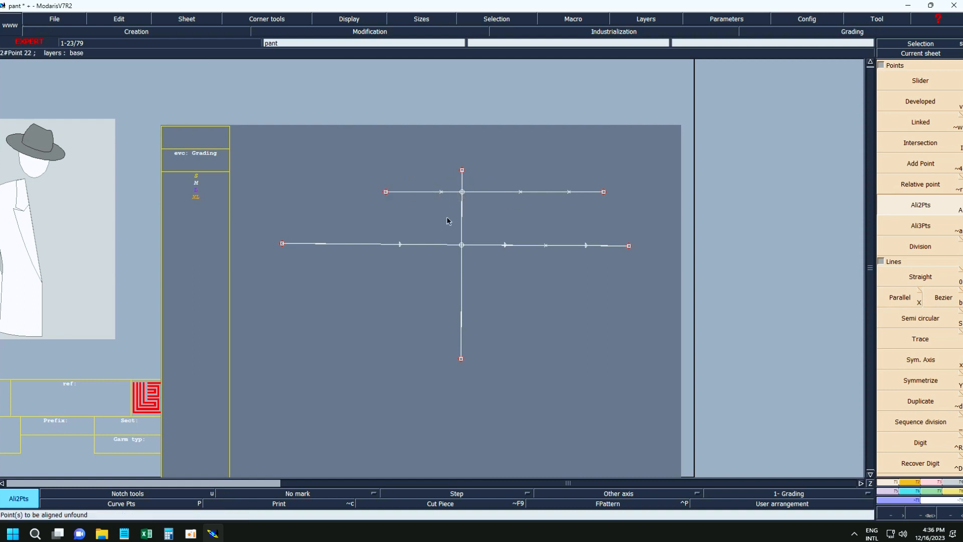
Try to align the lower line's intermediate points with its left end using Ali2Pts.
left_click(907, 213)
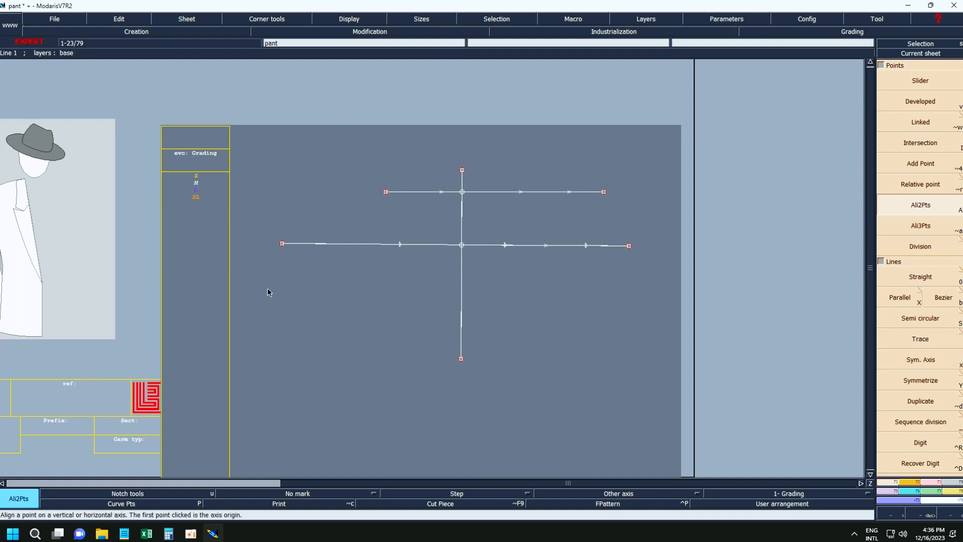
left_click(282, 243)
left_click(398, 247)
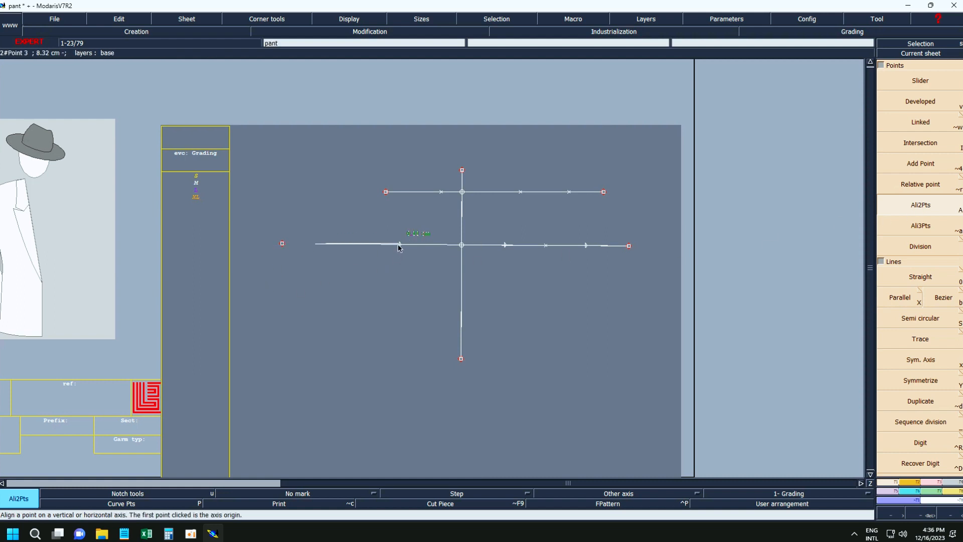
left_click(389, 245)
left_click(470, 246)
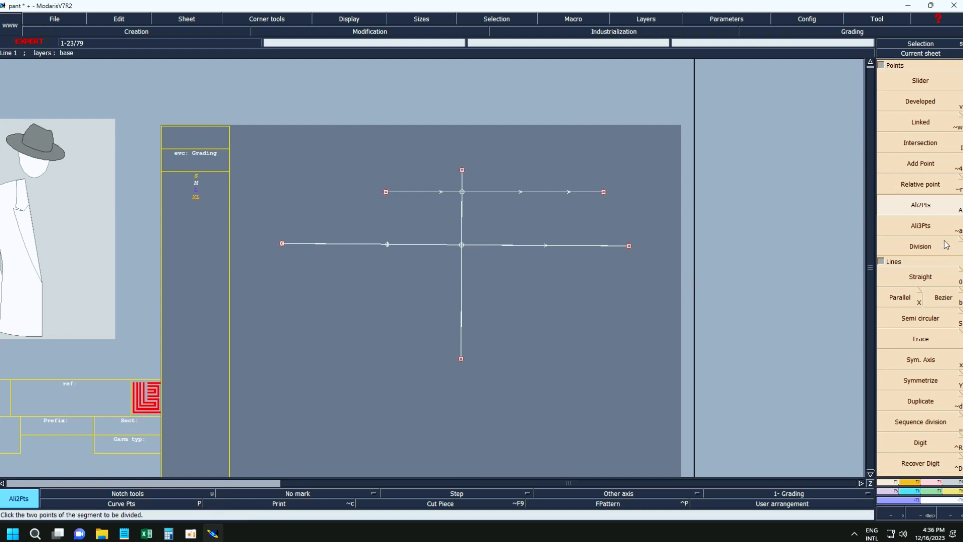
Use Ali3Pts to align the lower line's right intermediate point between the vertical line's upper end and the upper line's right end, and undo it.
left_click(921, 225)
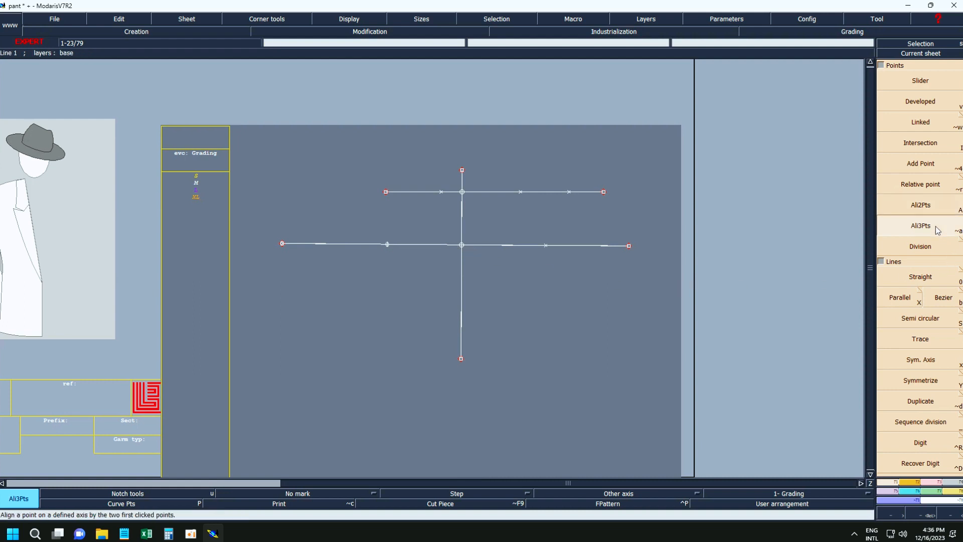
left_click(462, 171)
left_click(604, 191)
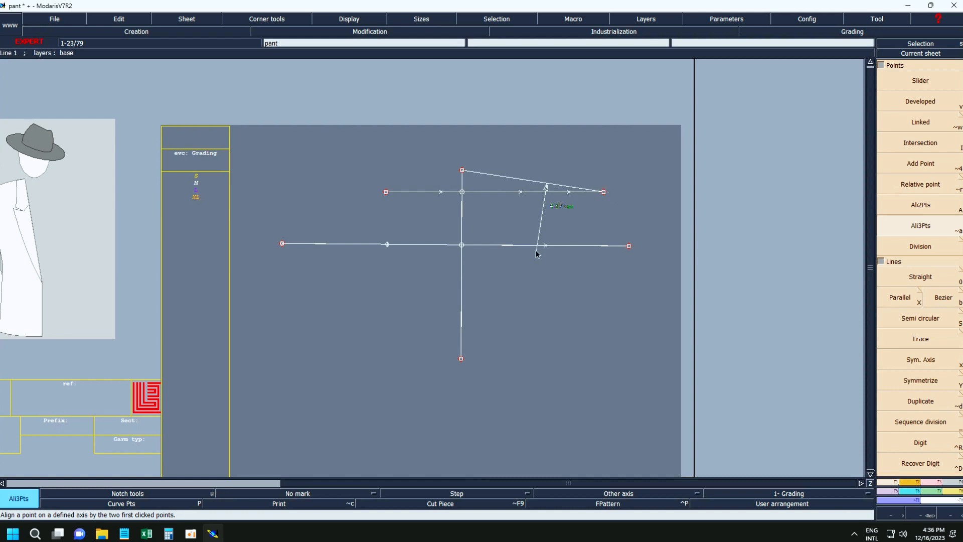
left_click(546, 248)
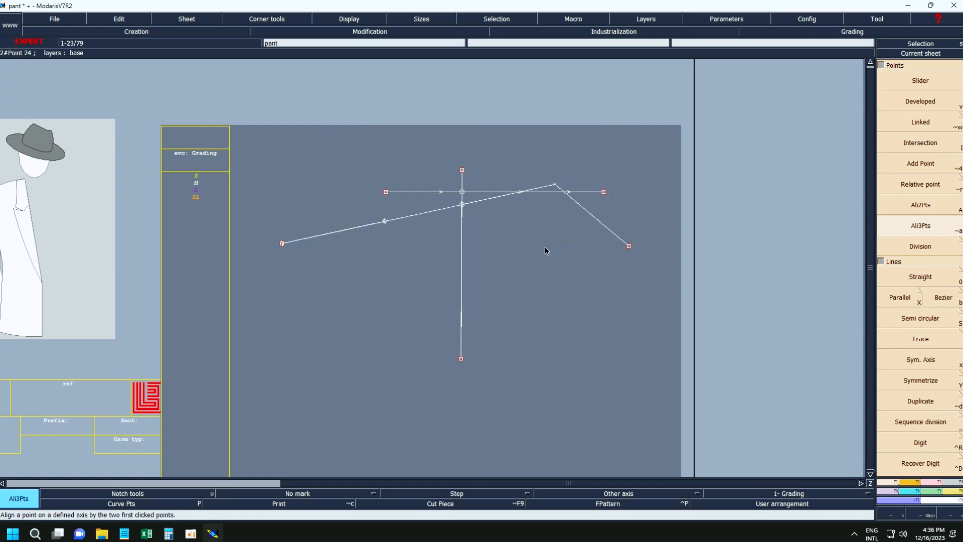
key("ctrl+z")
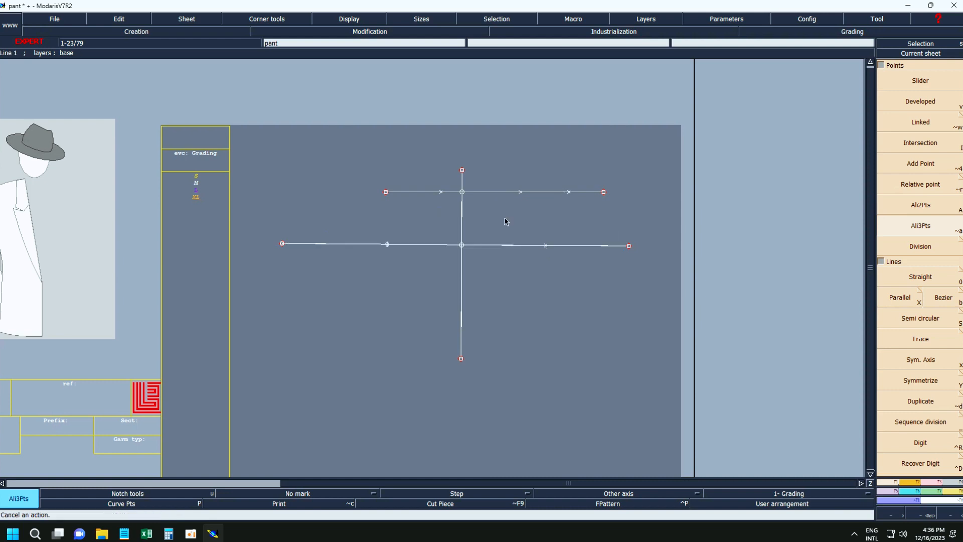
Delete the intermediate points on the upper line and the whole vertical line with its intersection points.
key("Delete")
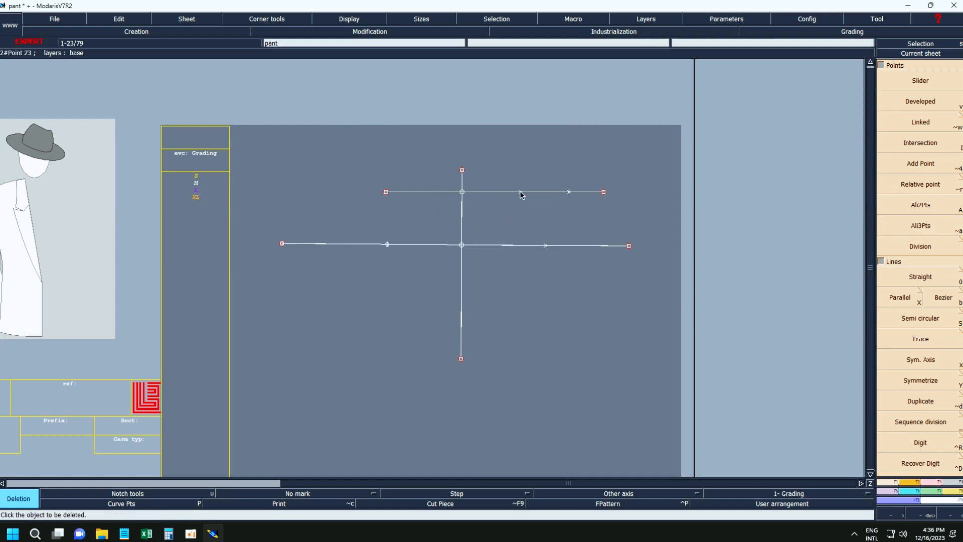
left_click(571, 193)
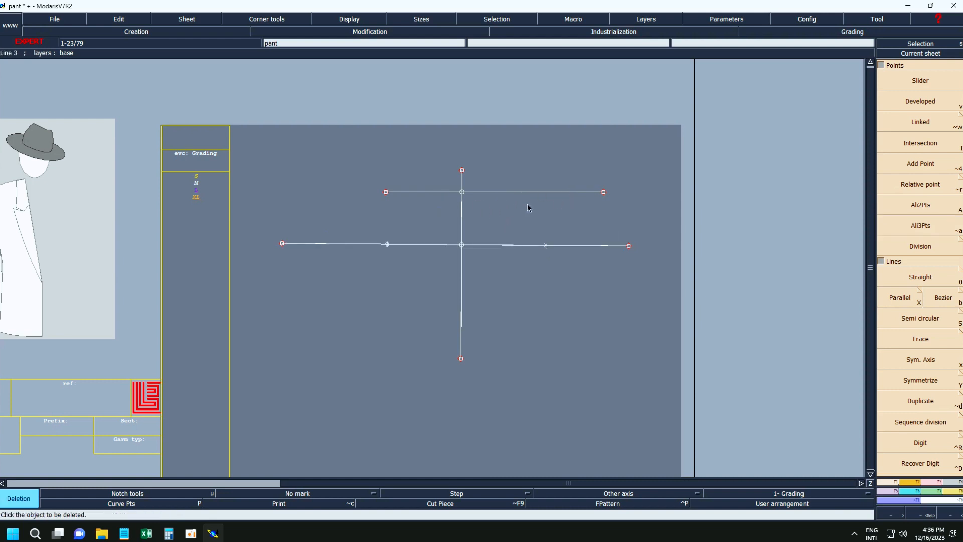
left_click(462, 203)
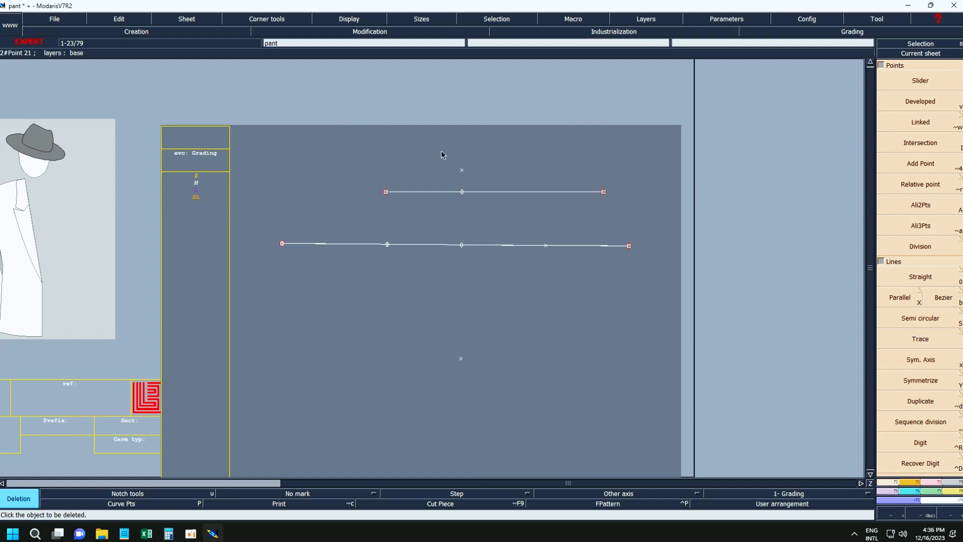
left_click_drag(441, 155, 476, 376)
Divide the upper line between its two ends into 2 parts with Division.
left_click(922, 246)
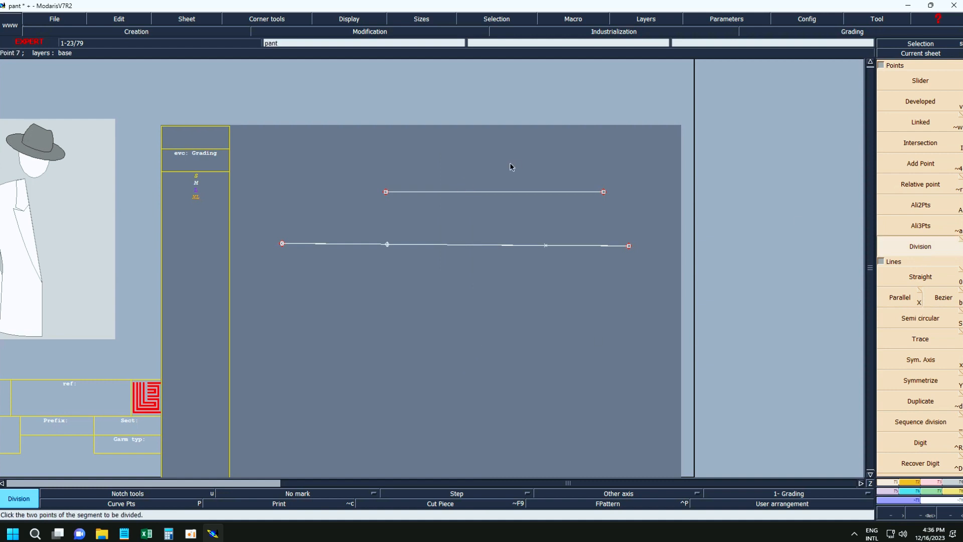
left_click(386, 192)
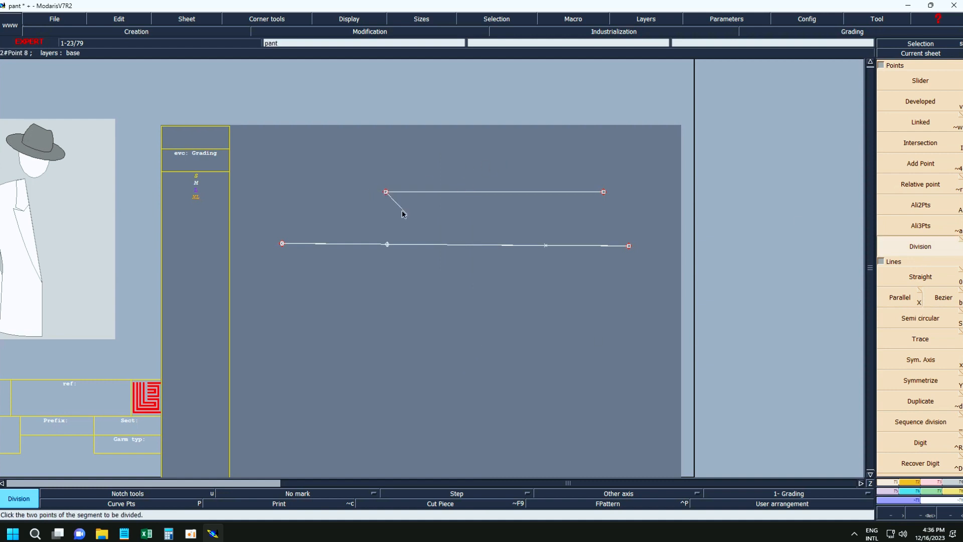
left_click(604, 193)
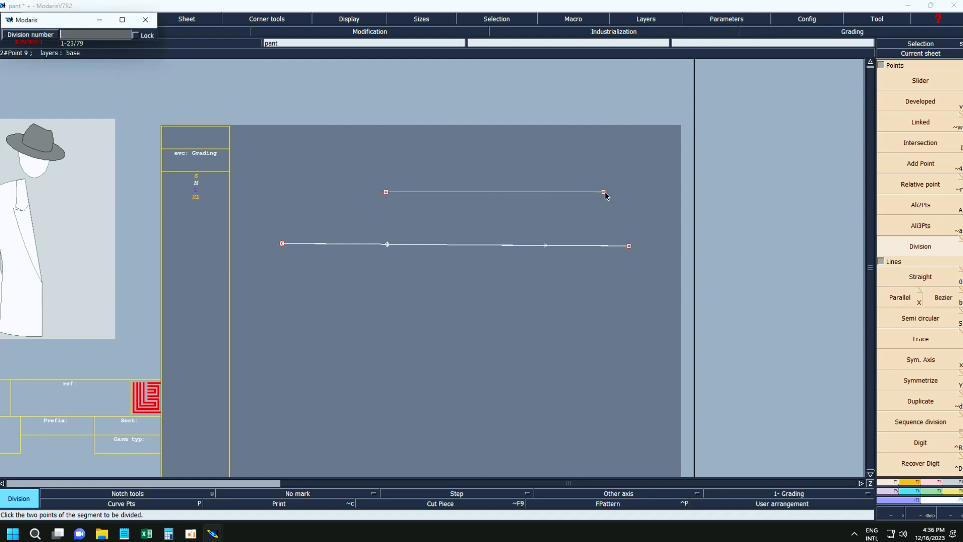
type("2")
key("Return")
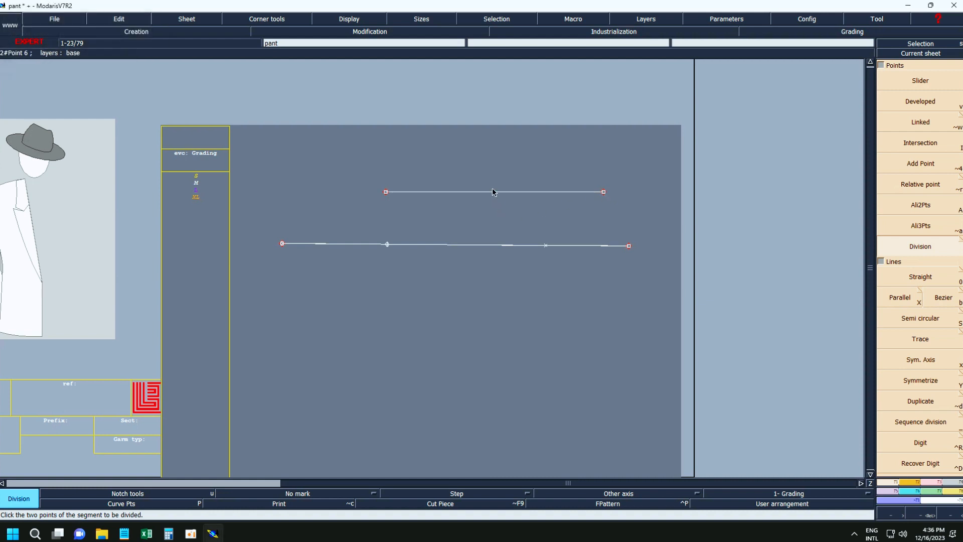
Divide the upper line into 3 parts between its two end points.
left_click(386, 191)
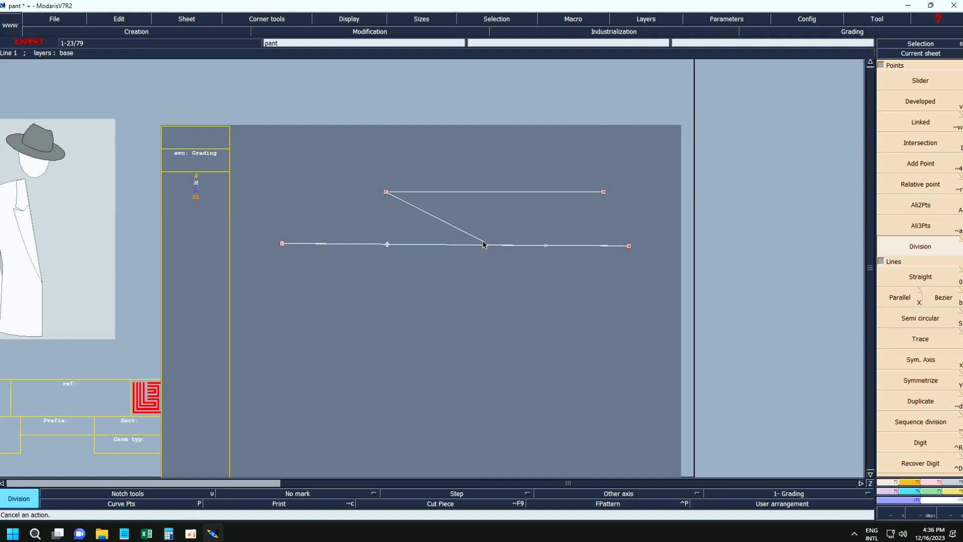
left_click(604, 194)
type("3")
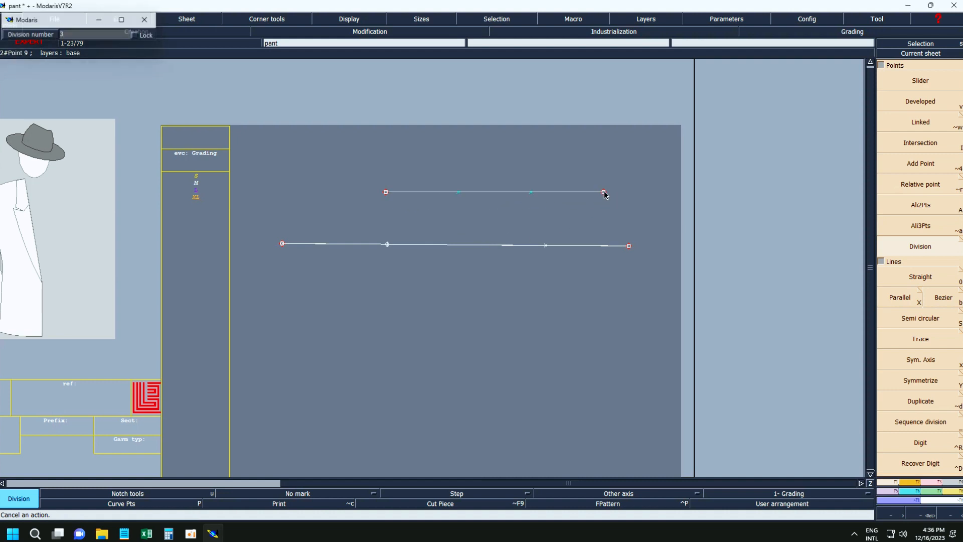
key("Return")
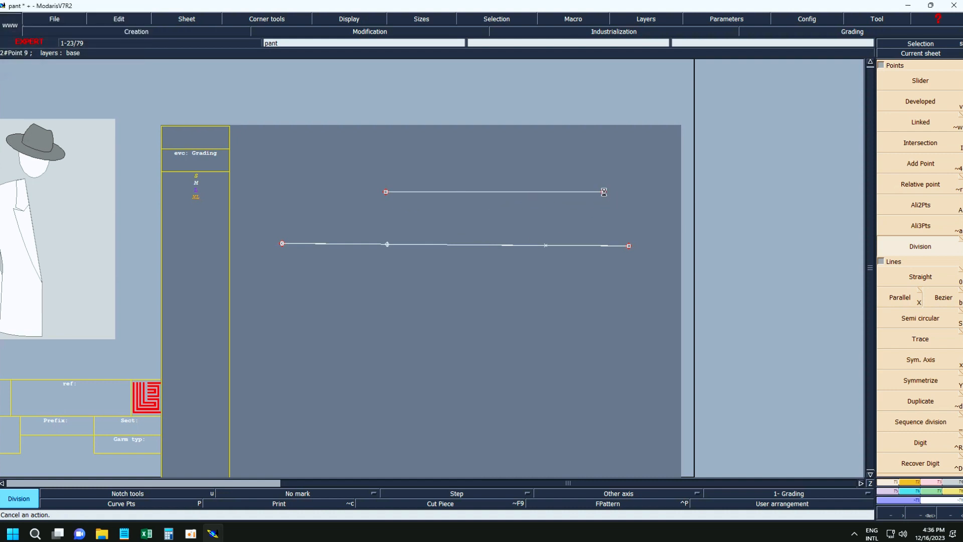
Repeat the division of the upper line between its end points two more times.
left_click(386, 193)
left_click(604, 194)
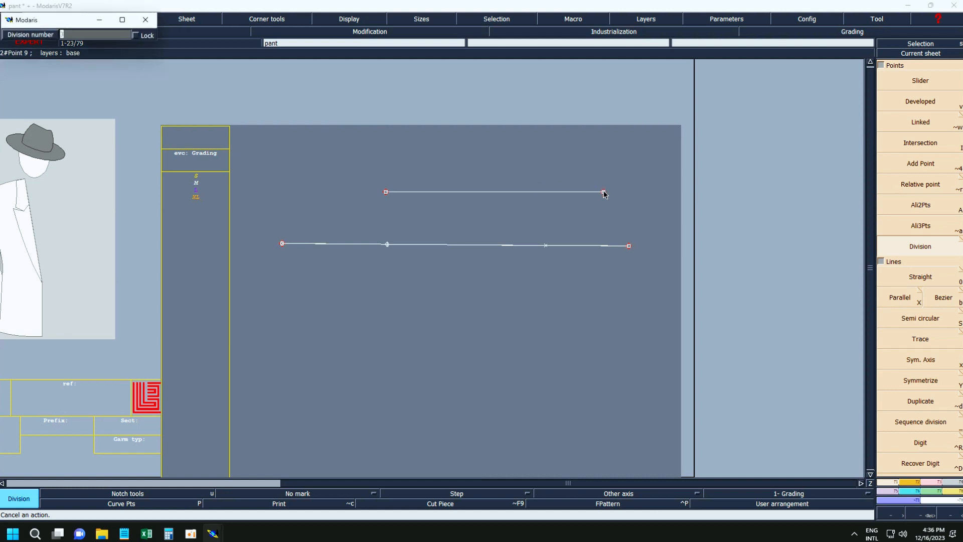
key("Return")
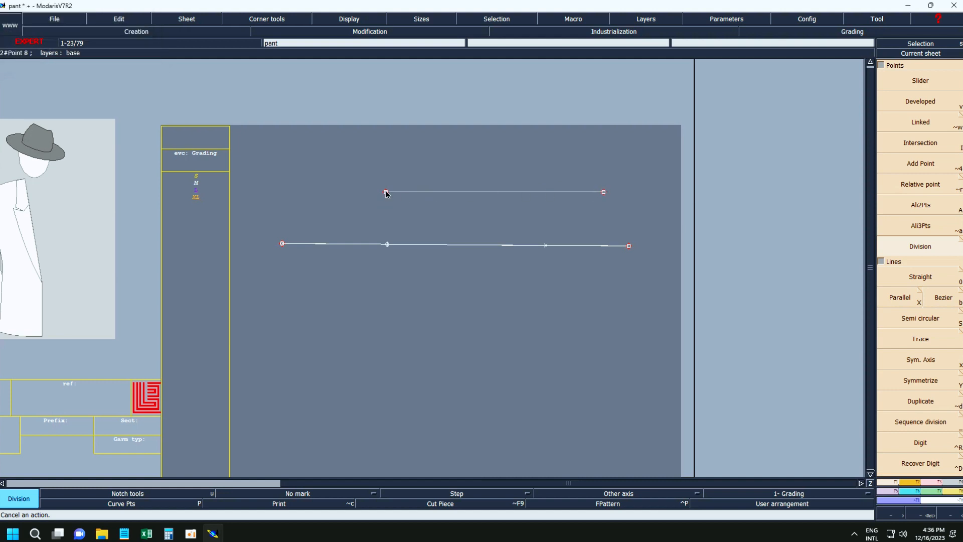
left_click(386, 194)
left_click(604, 193)
key("Return")
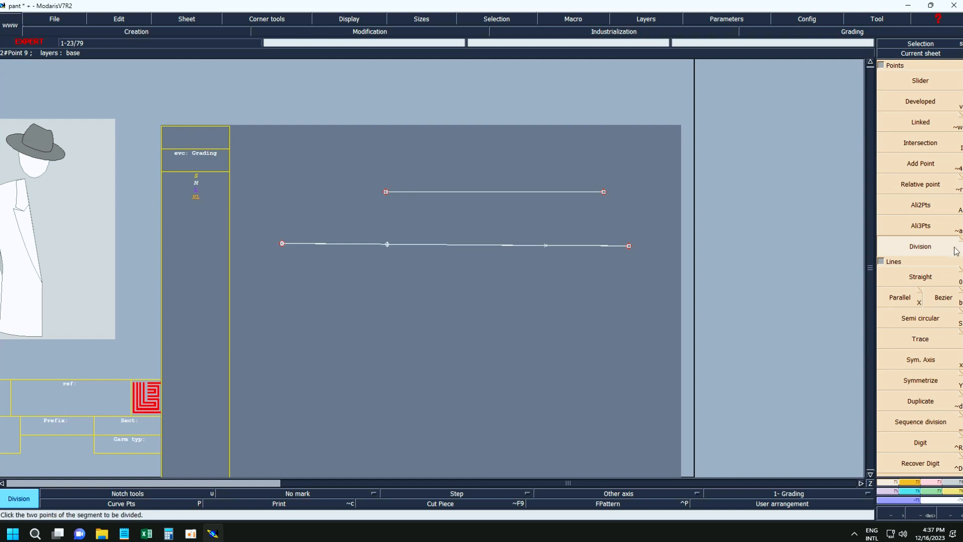
Draw a nearly horizontal straight line about 21 cm long below the two existing lines.
left_click(925, 283)
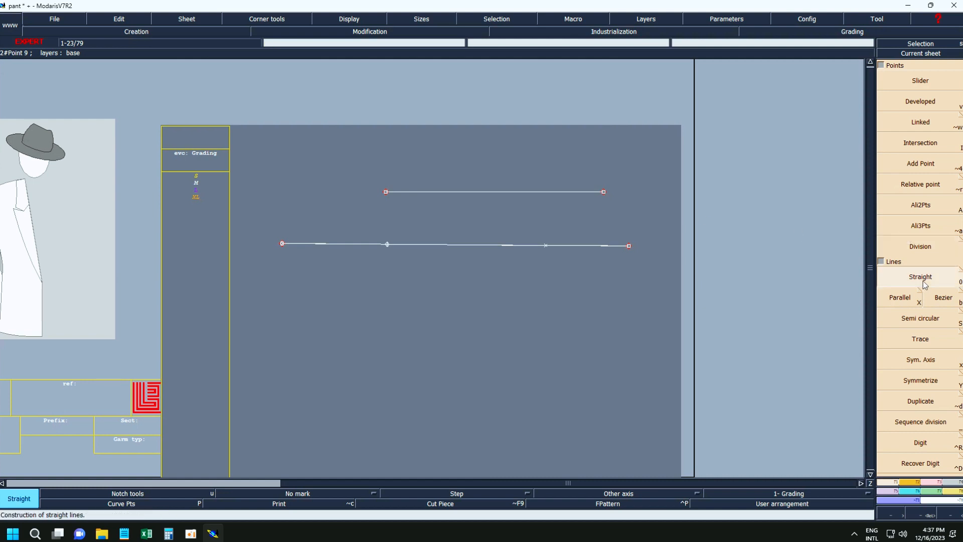
left_click(317, 325)
left_click(611, 325)
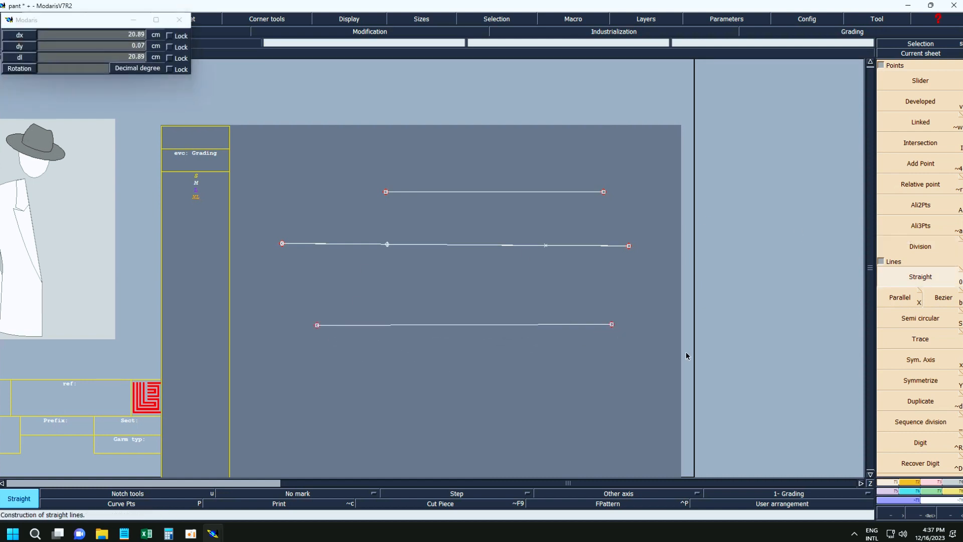
Align the bottom line's right end horizontally with its left end using Ali2Pts.
left_click(923, 206)
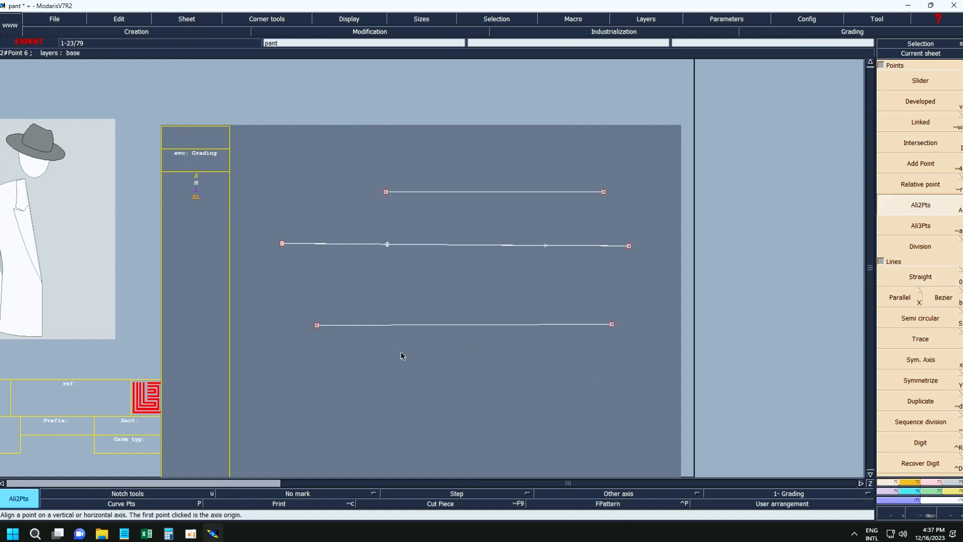
left_click(317, 325)
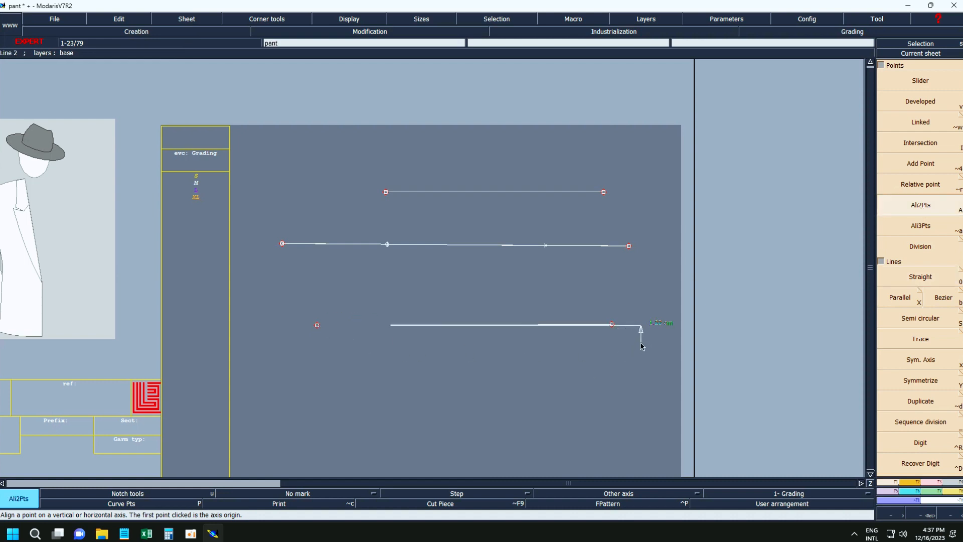
left_click(611, 325)
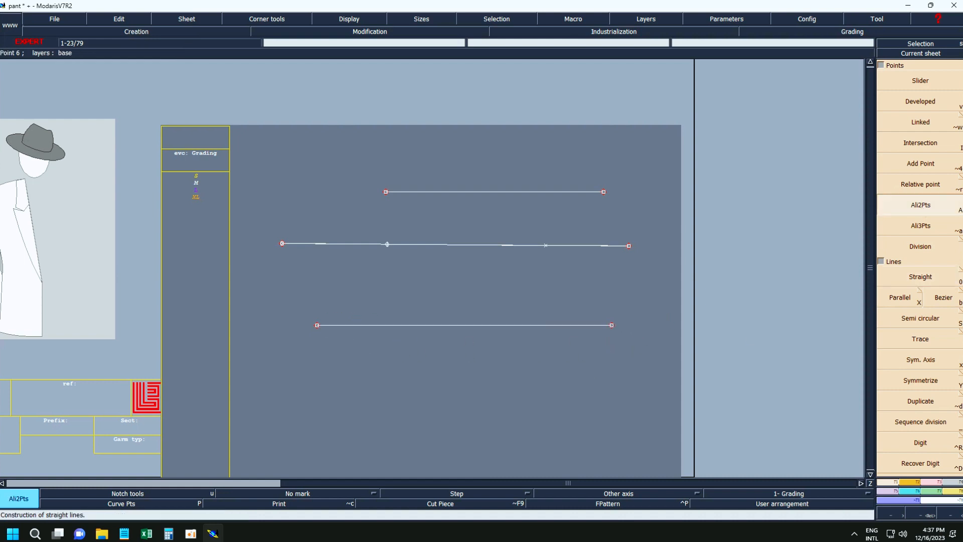
Create three freehand-spaced parallels of the bottom line with Parallel: two below it and one above it.
left_click(921, 285)
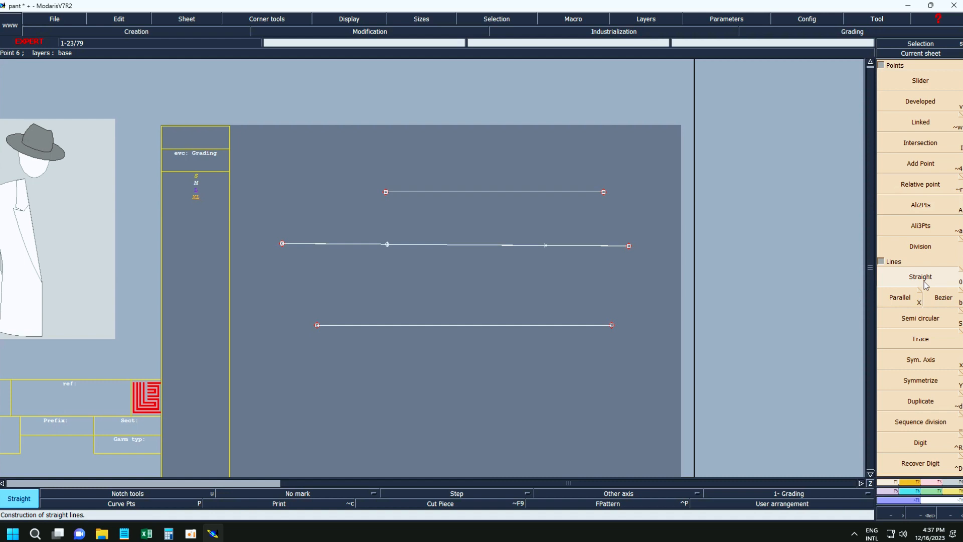
left_click(900, 301)
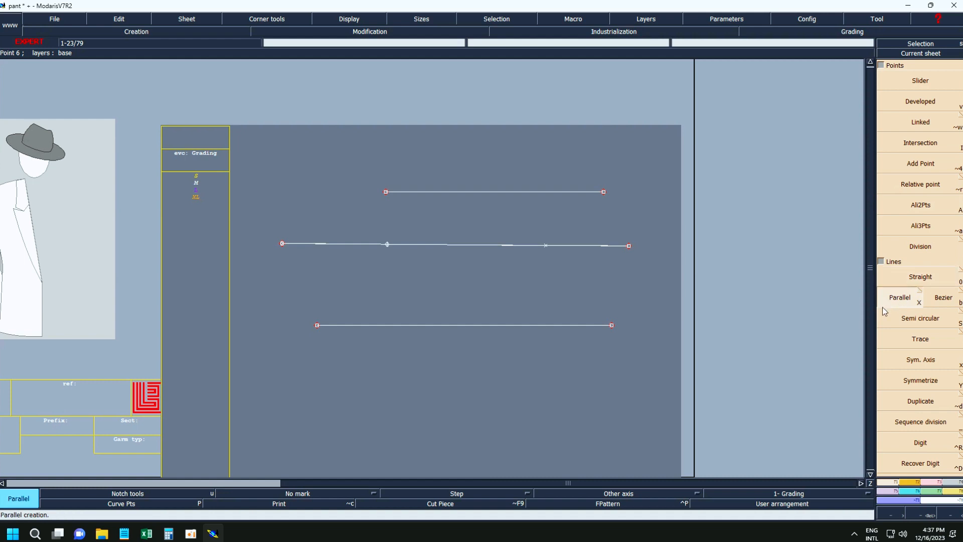
left_click(471, 325)
left_click(471, 374)
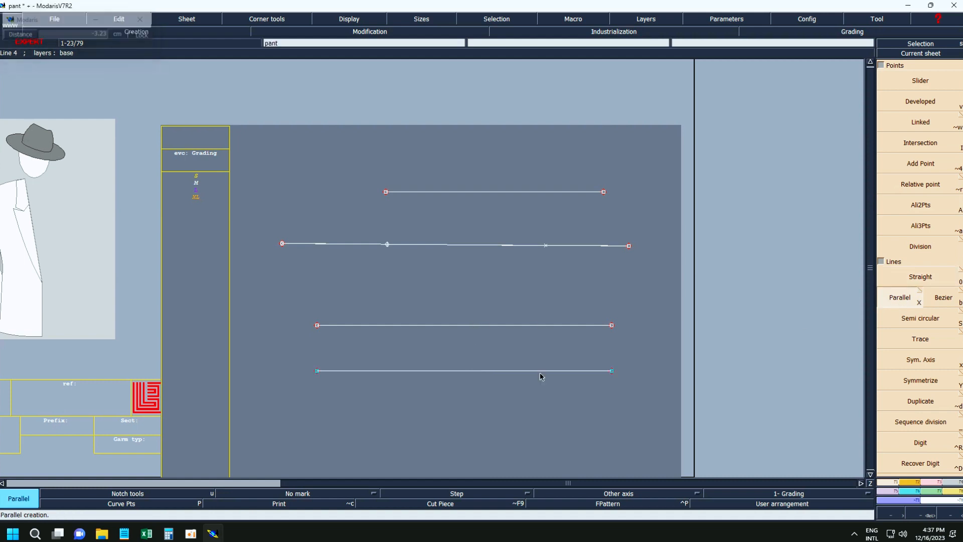
left_click(504, 325)
left_click(476, 290)
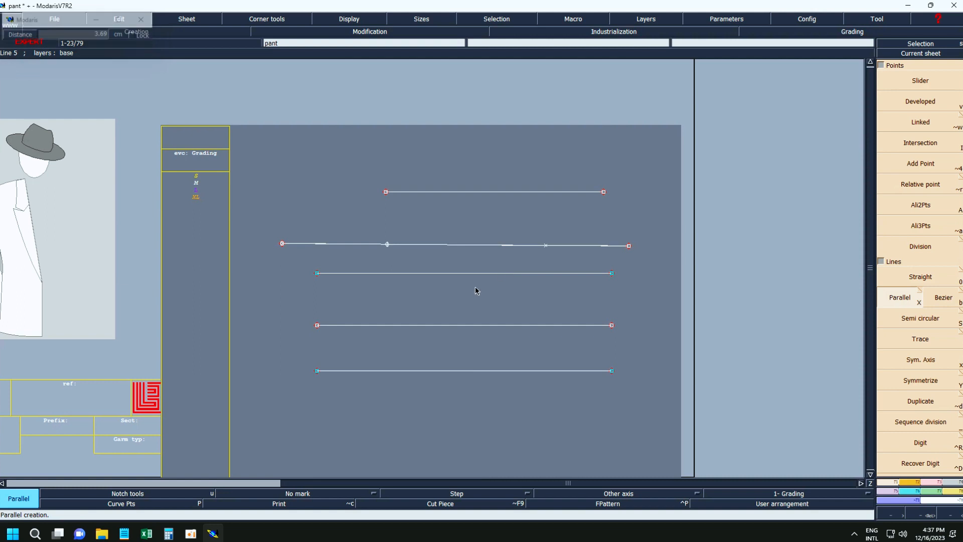
left_click(374, 328)
left_click(374, 350)
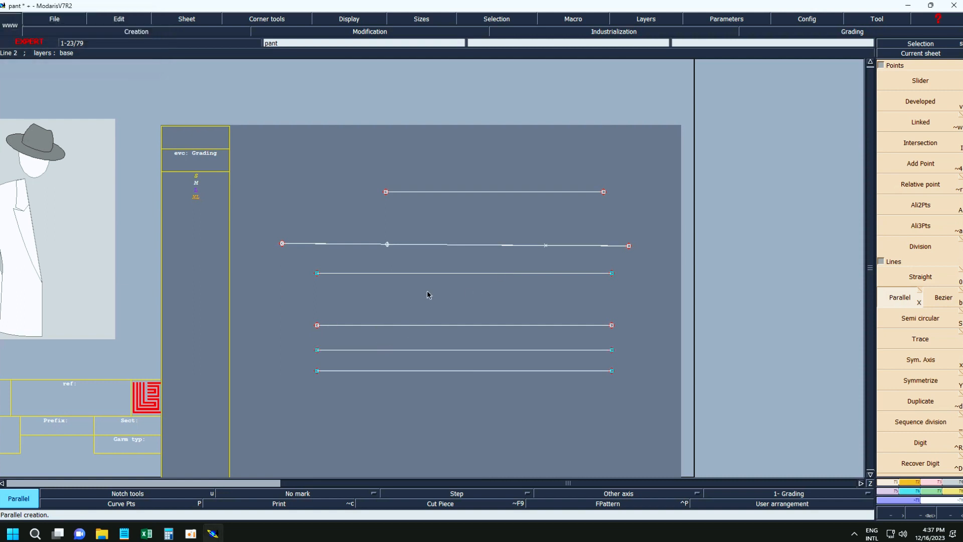
Add parallels about 2.2 cm and 1.3 cm below the uppermost copy, plus one just above the original bottom line.
left_click(435, 275)
left_click(432, 303)
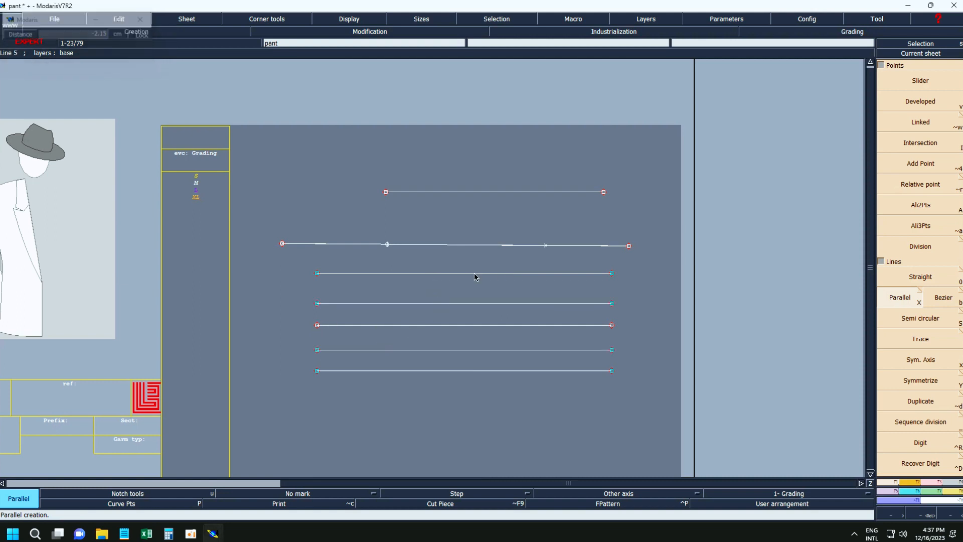
left_click(475, 275)
left_click(473, 291)
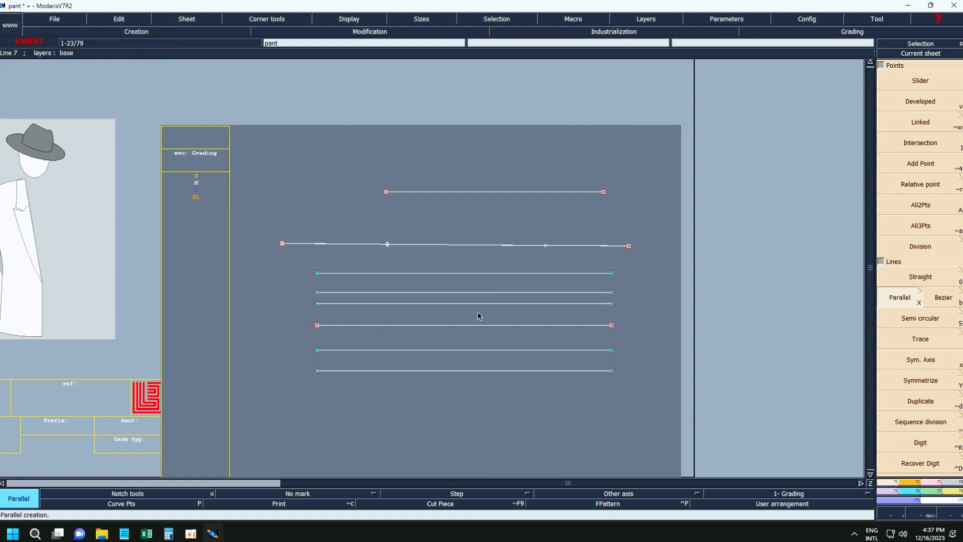
left_click(478, 325)
left_click(477, 318)
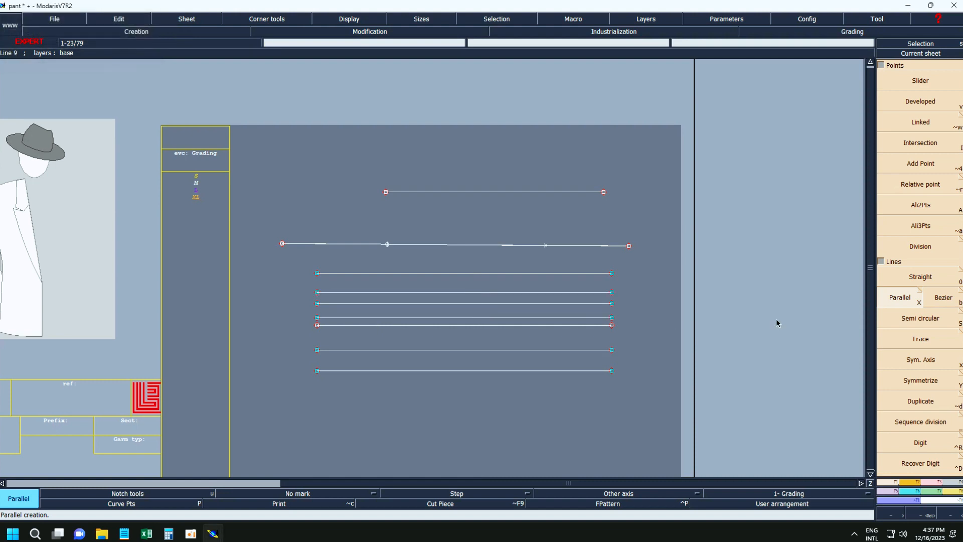
Draw a bent two-segment line about 13 cm long with Bezier between the two upper lines.
left_click(944, 304)
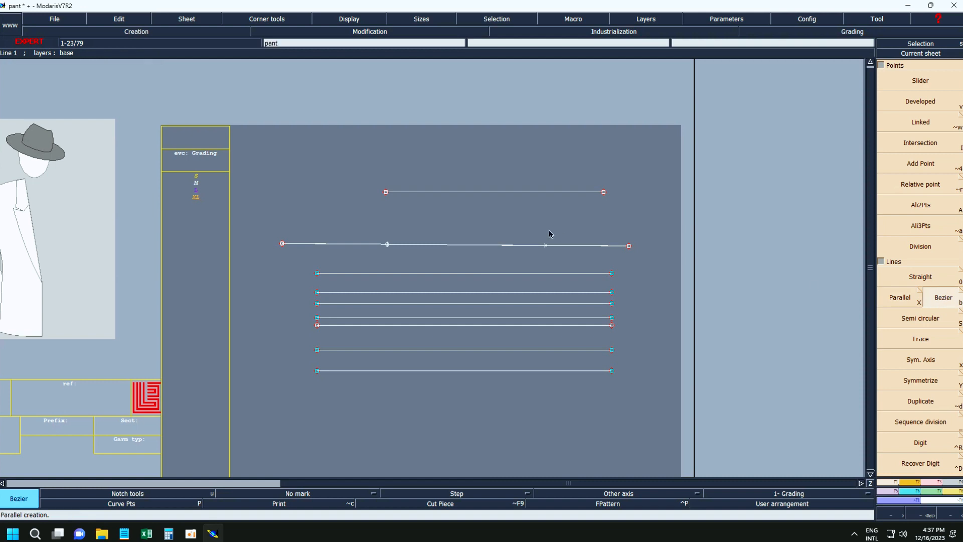
left_click(362, 209)
left_click(535, 216, "shift")
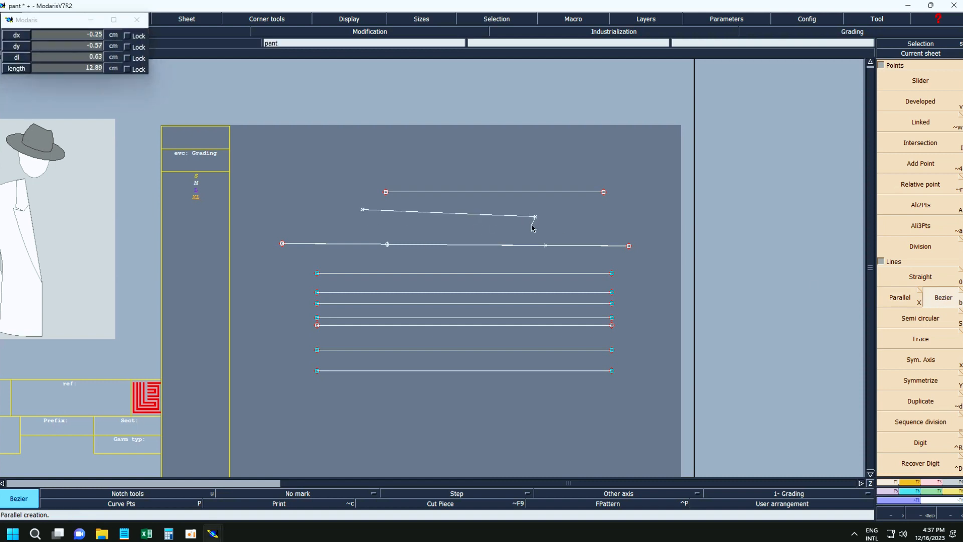
left_click(532, 225)
Draw two crossing diagonals with Bezier between the opposite end points of the two uppermost parallel lines.
left_click(611, 273)
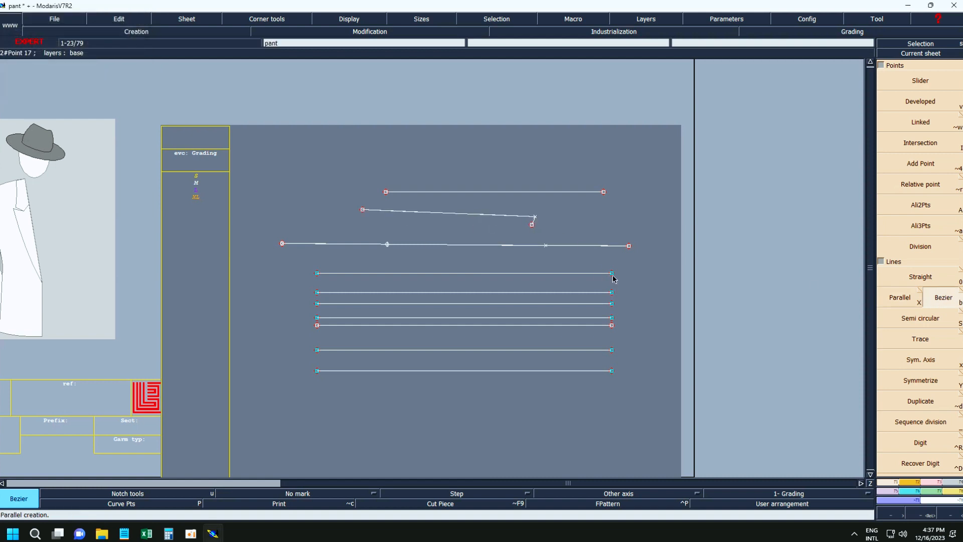
left_click(317, 293)
left_click(317, 273)
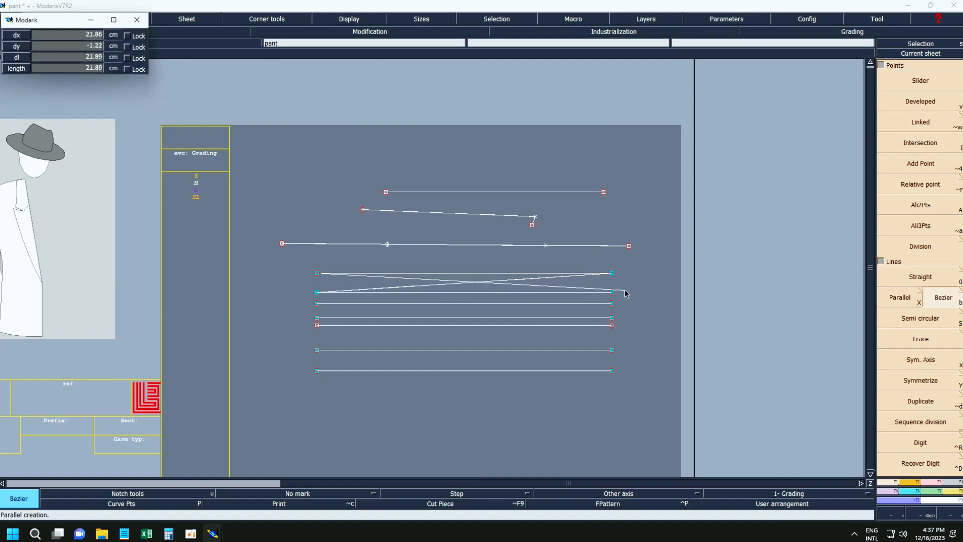
left_click(611, 292)
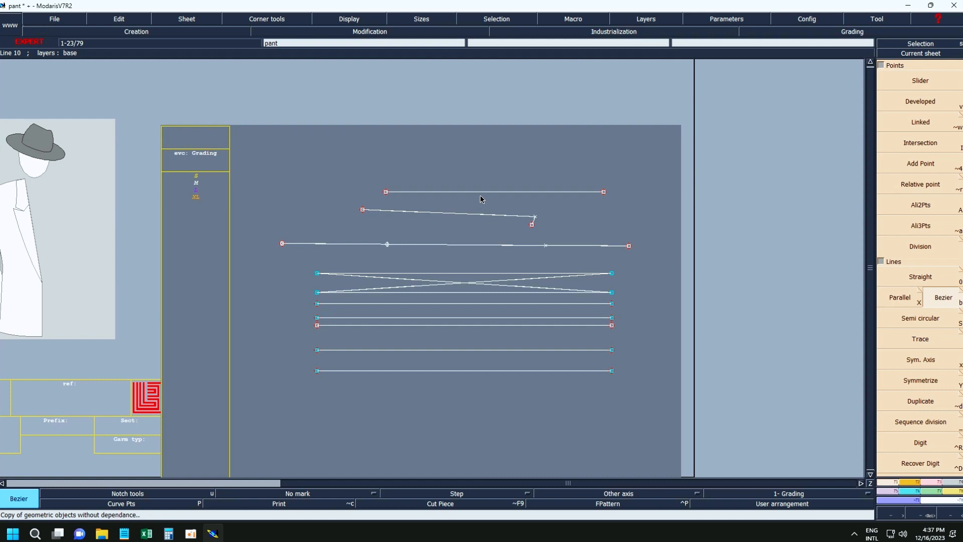
Delete the bent Bezier line and the two original upper lines with their points.
key("Delete")
left_click(430, 214)
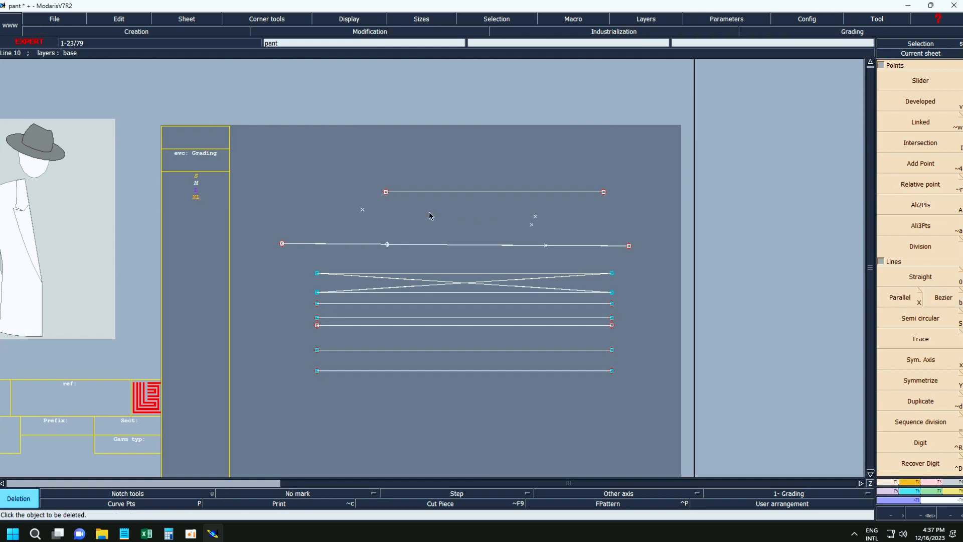
left_click_drag(225, 172, 641, 258)
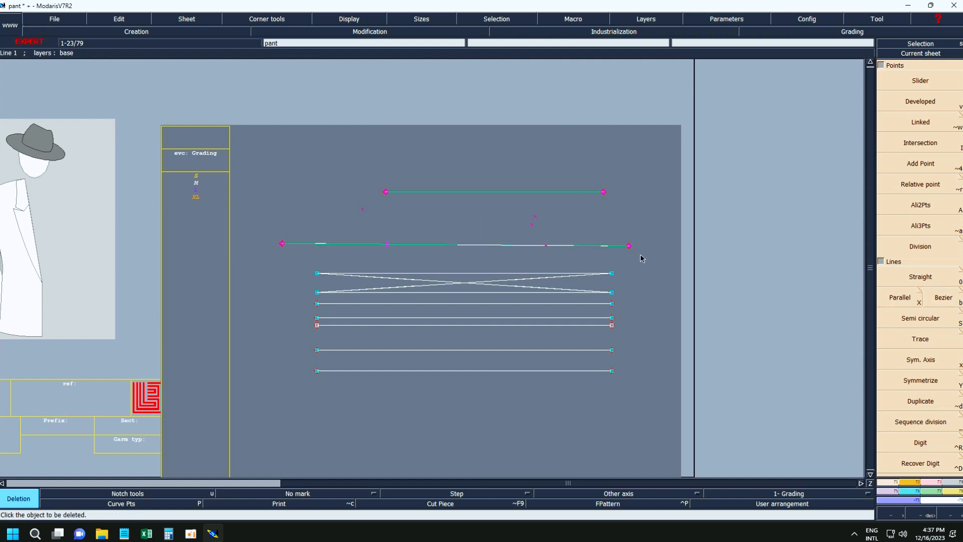
left_click(586, 246)
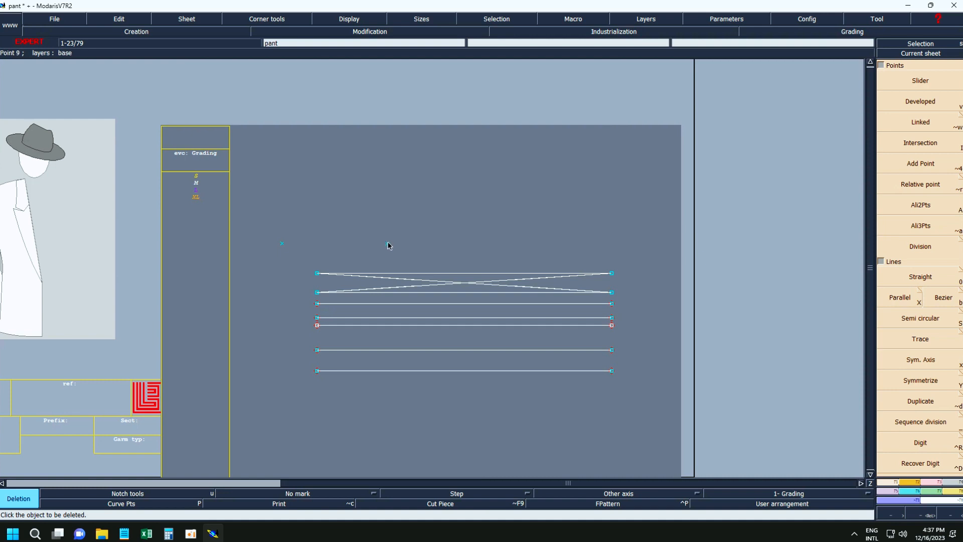
Delete all the horizontal lines below the crossed pair, keeping only the two parallels joined by diagonals.
left_click(433, 304)
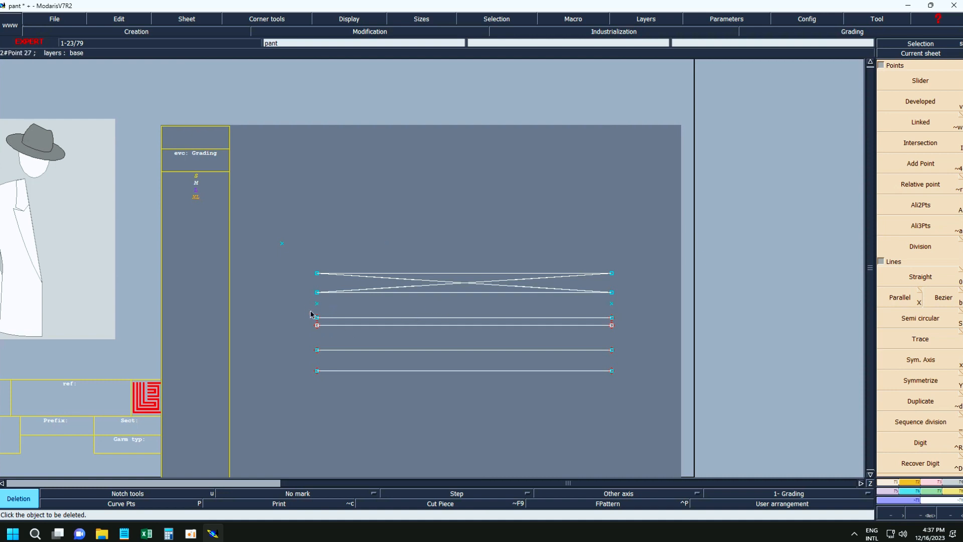
left_click_drag(306, 307, 660, 396)
left_click(542, 372)
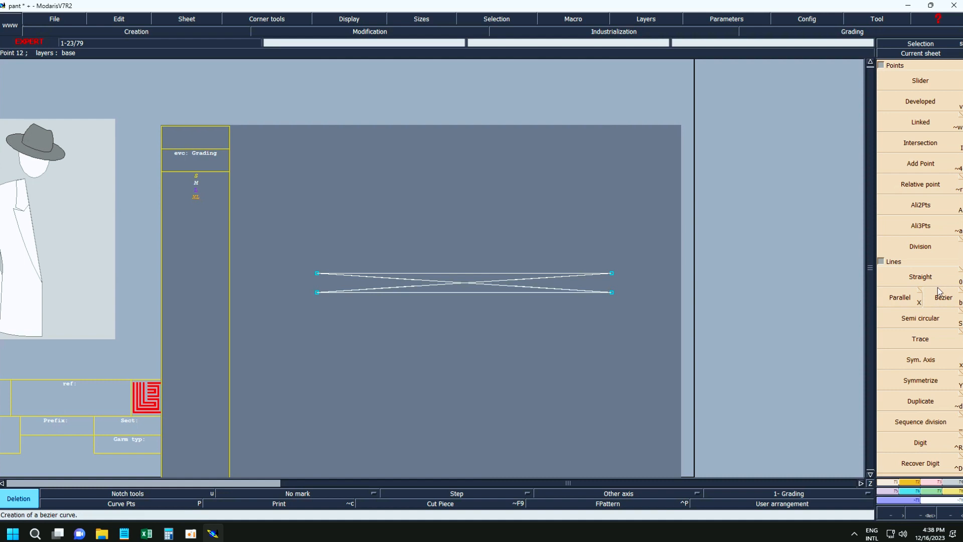
Create a symmetry axis along the upper parallel, from its left end point to its right end point.
left_click(932, 363)
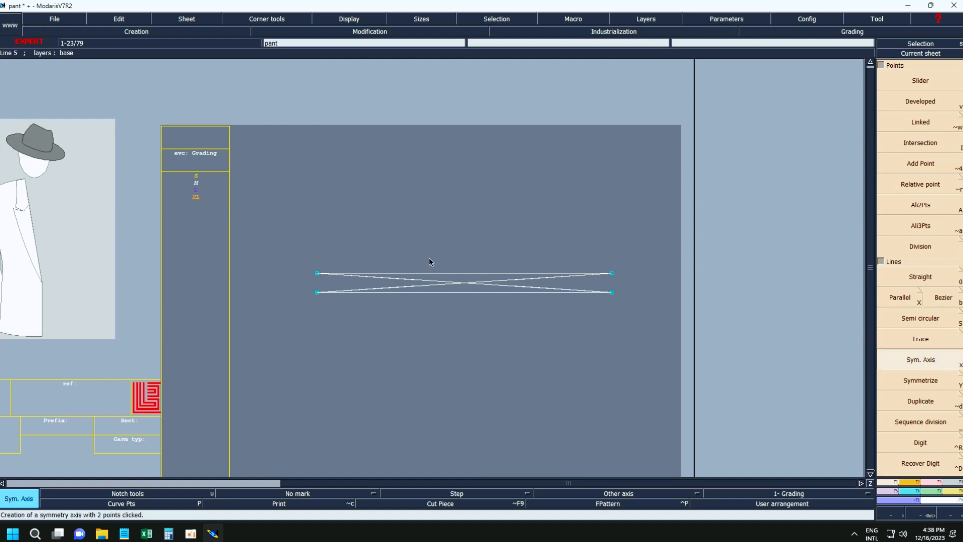
left_click(317, 273)
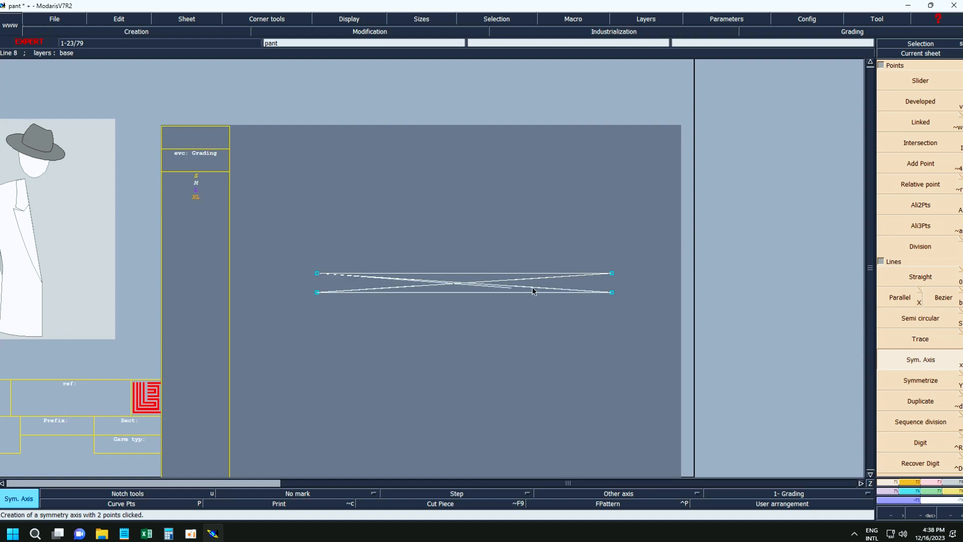
left_click(612, 272)
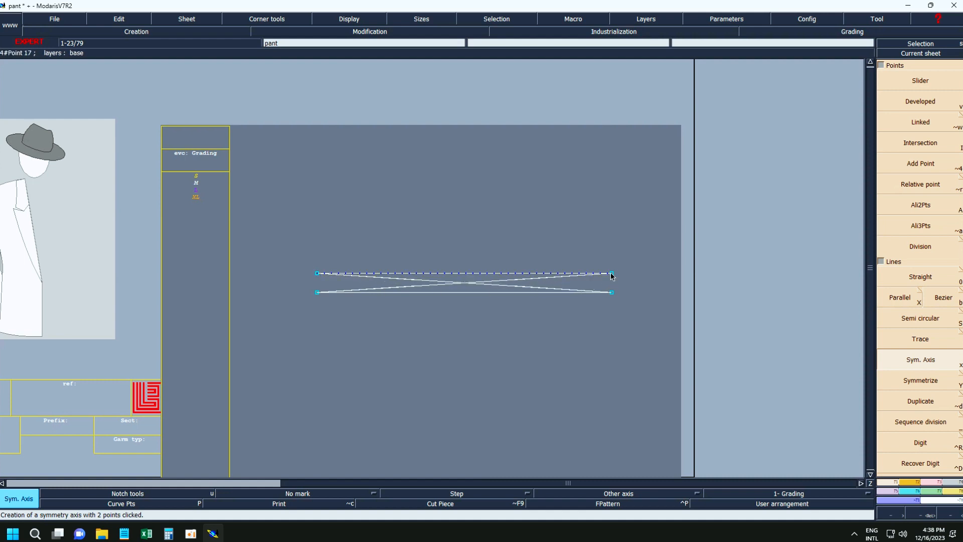
Symmetrize both diagonals and the lower horizontal line across the symmetry axis.
left_click(912, 385)
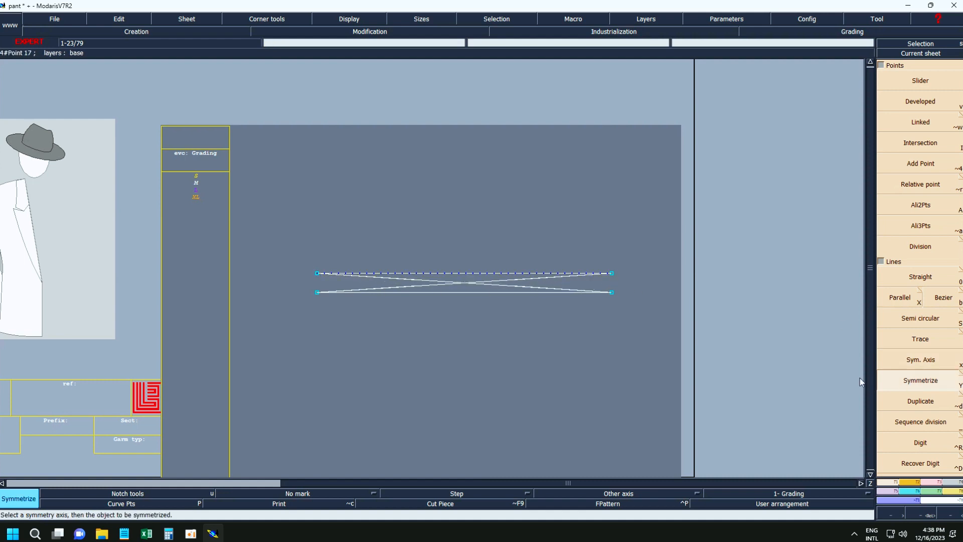
left_click(496, 284)
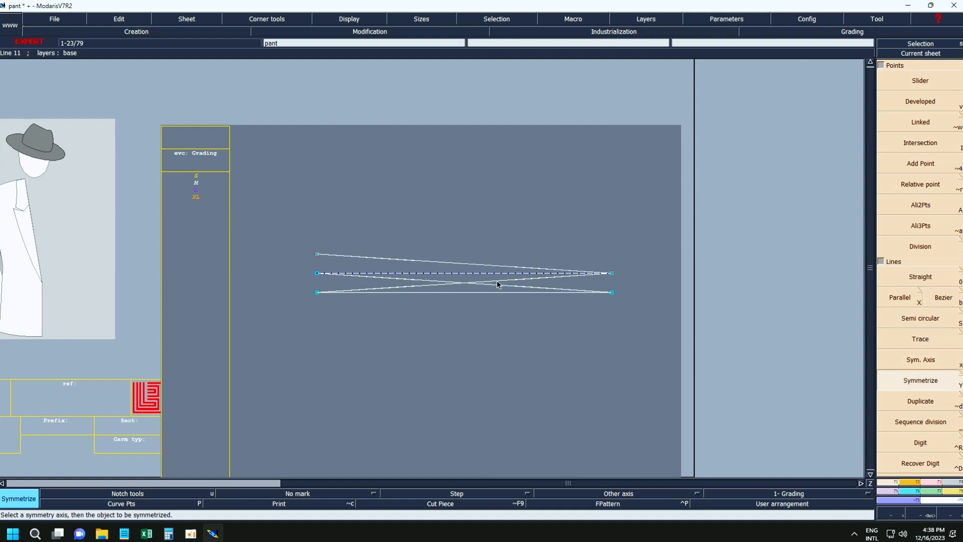
left_click(497, 284)
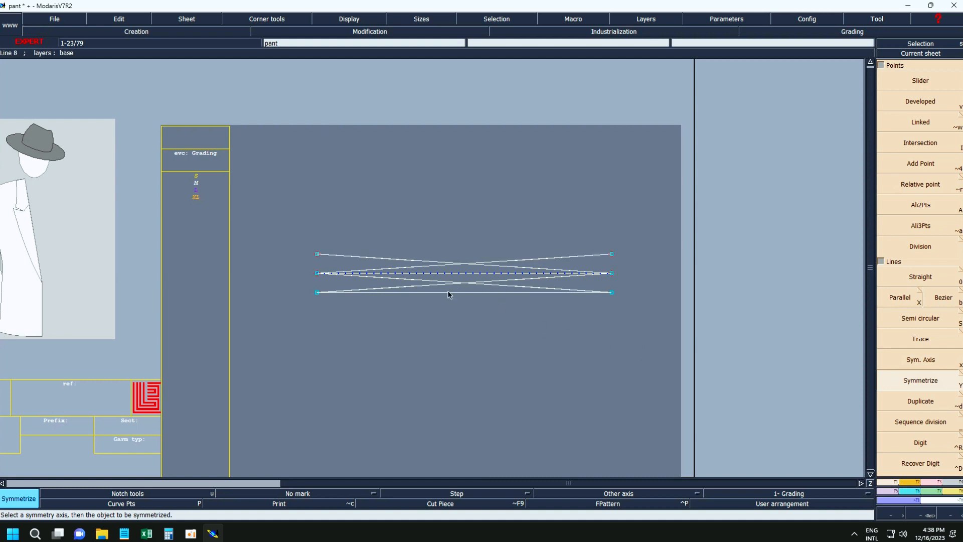
left_click(414, 291)
Duplicate the lowest horizontal line below the crossed figure, then duplicate that copy twice, placing one above and one below it.
left_click(928, 402)
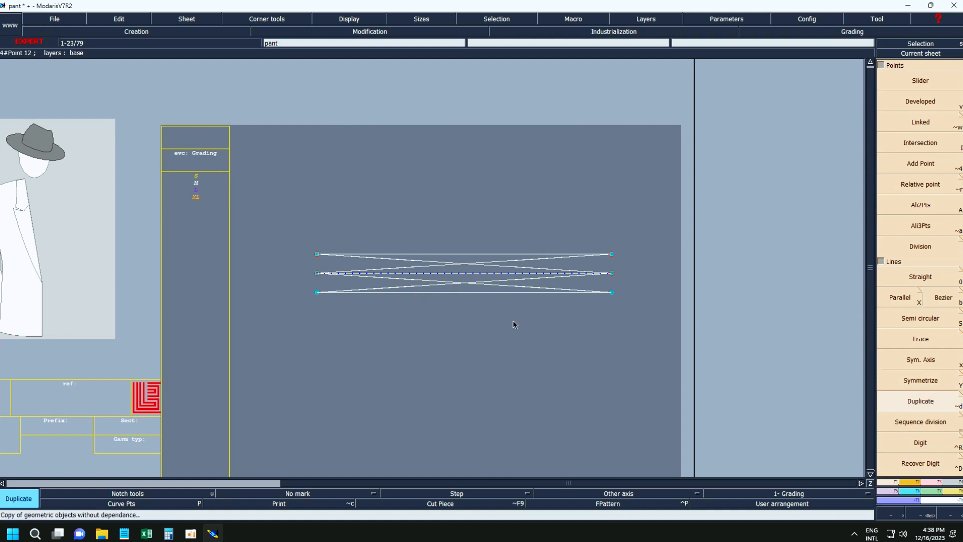
left_click(504, 291)
left_click(488, 335)
left_click(515, 335)
left_click(515, 321)
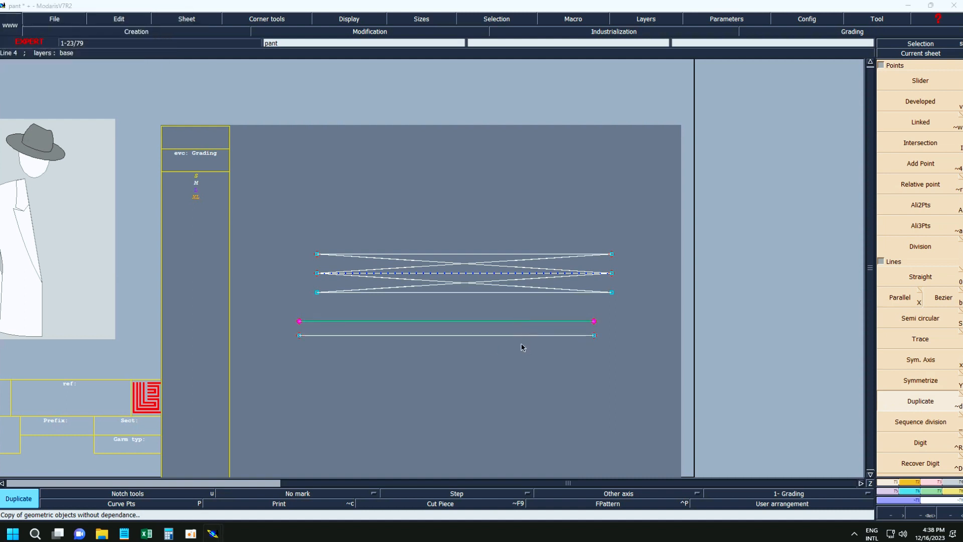
left_click(521, 337)
left_click(517, 369)
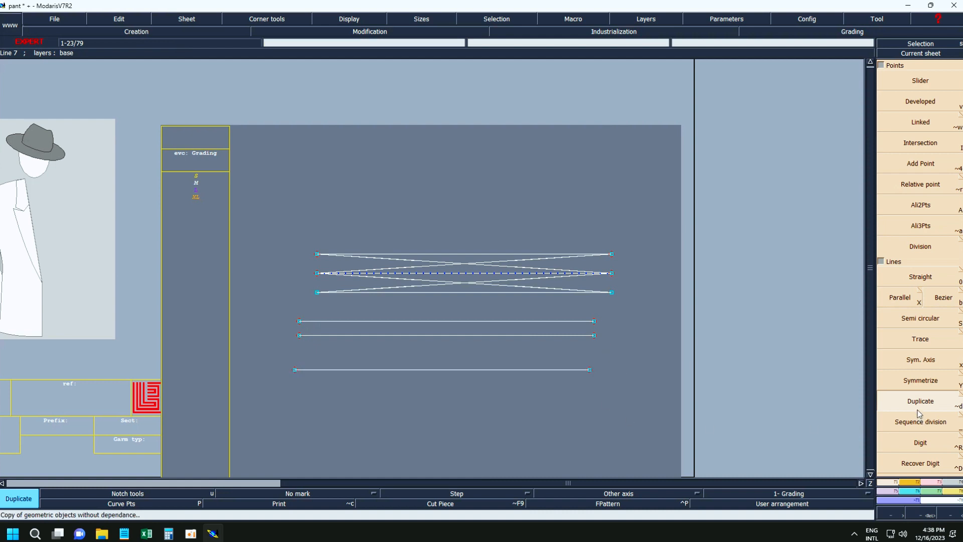
Divide the uppermost duplicated line into 4 equal parts between its end points using Sequence division.
left_click(916, 427)
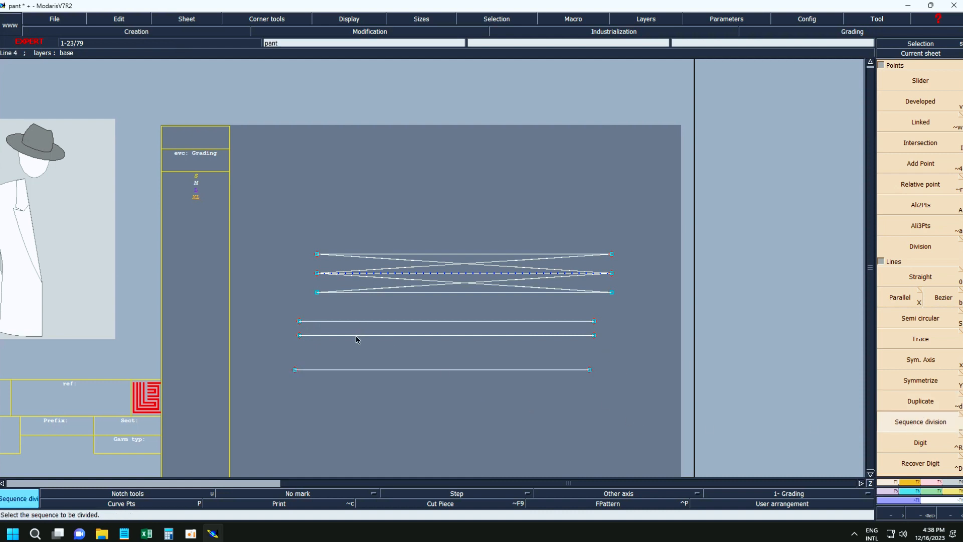
left_click(299, 322)
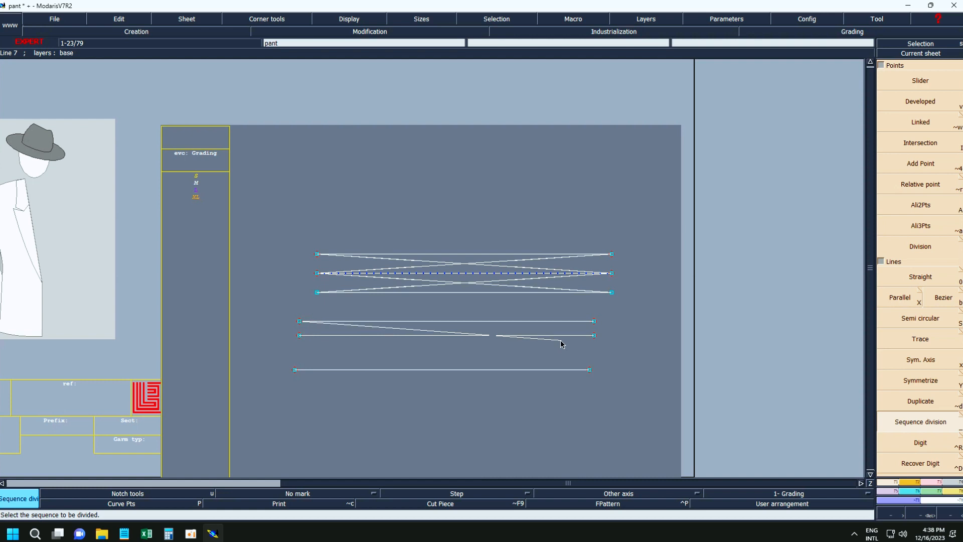
left_click(593, 321)
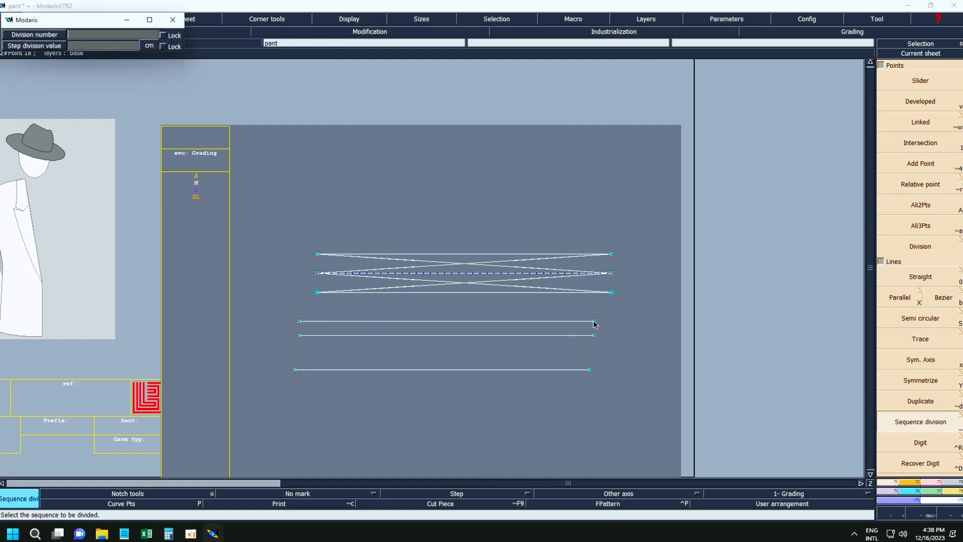
key("Return")
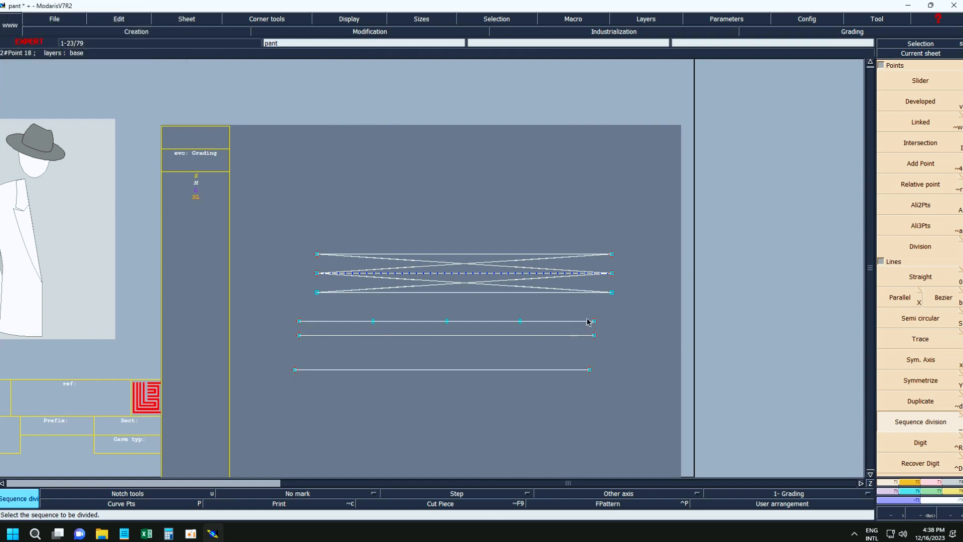
left_click(520, 322)
right_click(570, 402)
Try to draw a semi-circular curve starting from the rightmost division point of the divided line.
key("Return")
left_click_drag(273, 295, 674, 400)
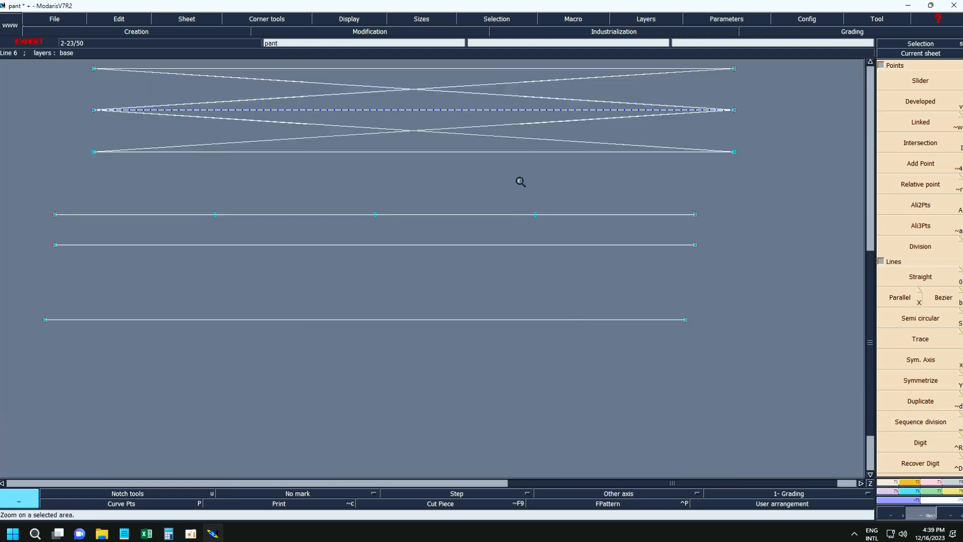
key("shift+s")
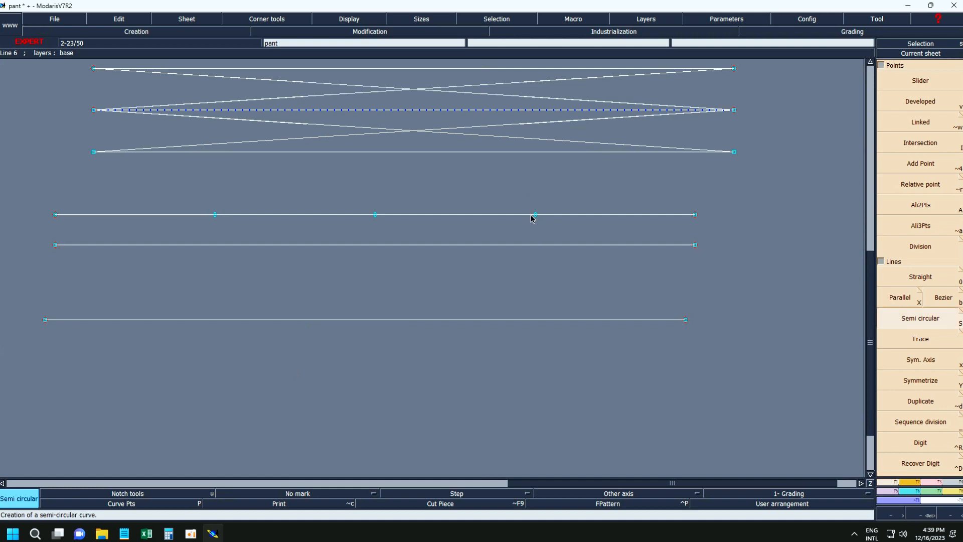
left_click(535, 215)
left_click(476, 302)
key("ctrl+z")
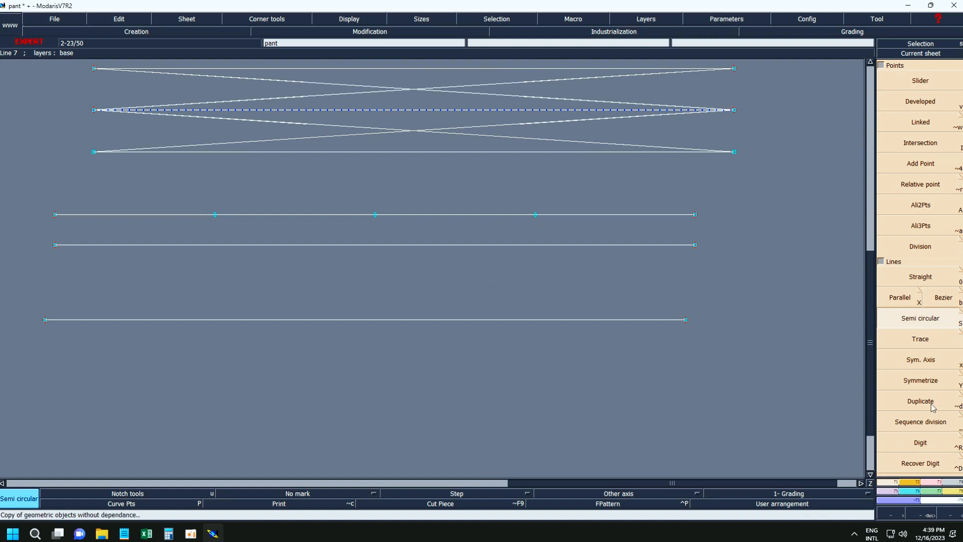
left_click(937, 425)
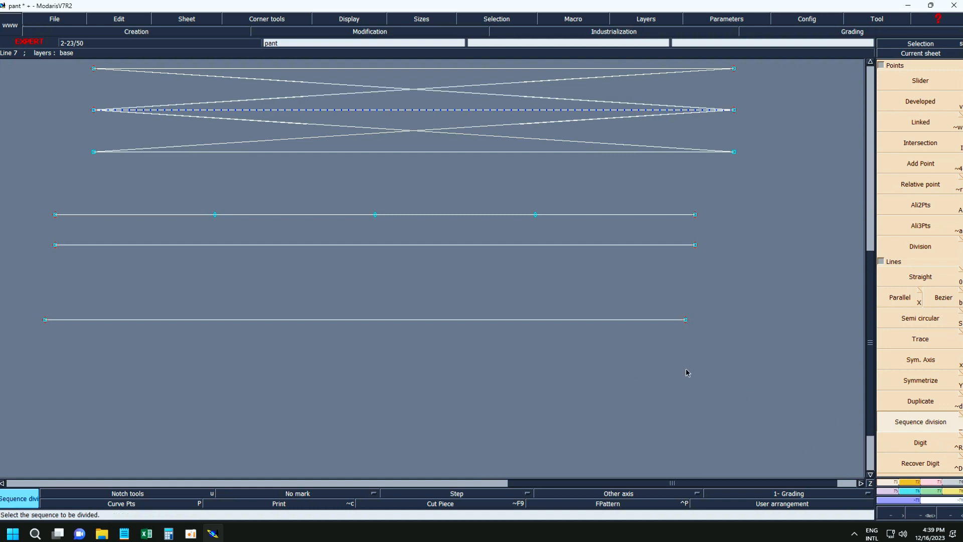
Delete all the practice lines, the division points and the symmetry axis from the pant sheet.
left_click(881, 65)
left_click(882, 65)
key("Home")
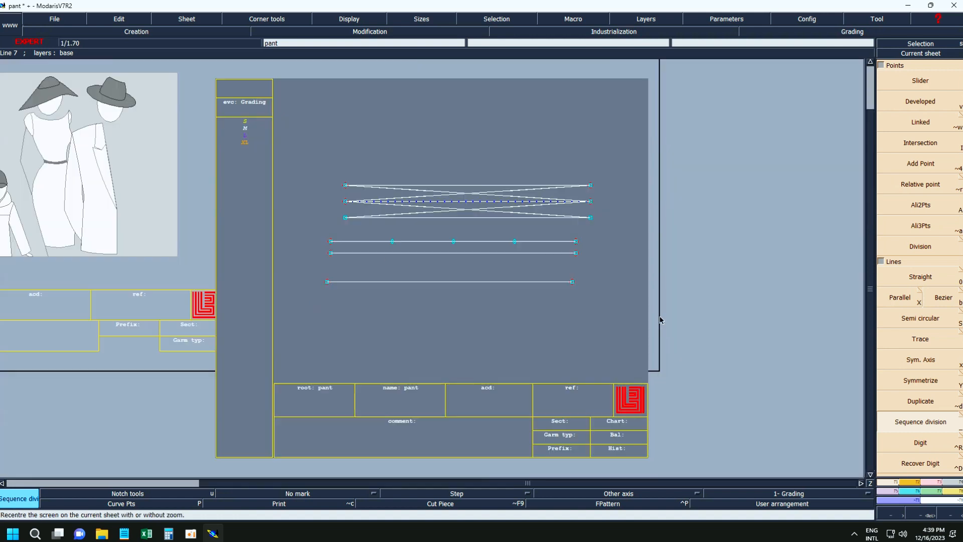
key("Return")
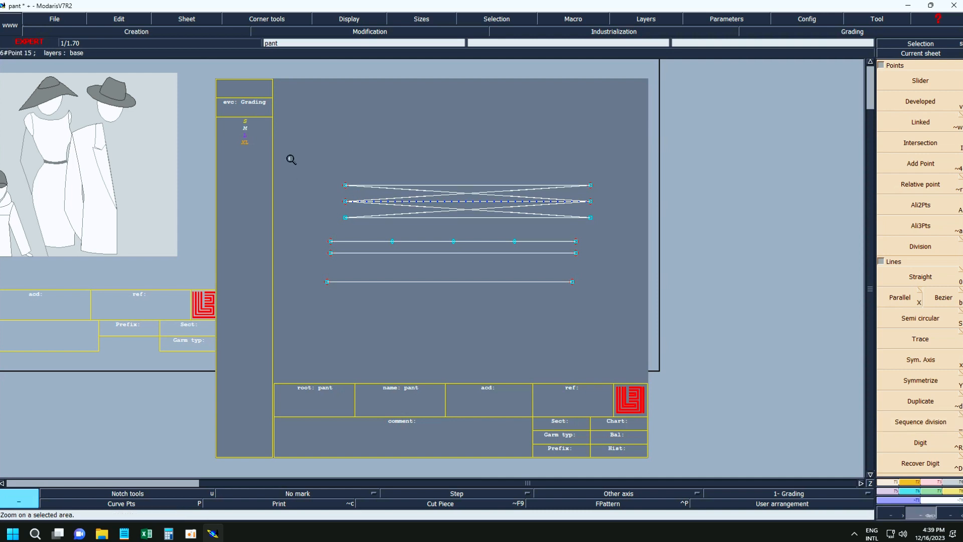
left_click_drag(289, 158, 624, 321)
key("Delete")
left_click(510, 254)
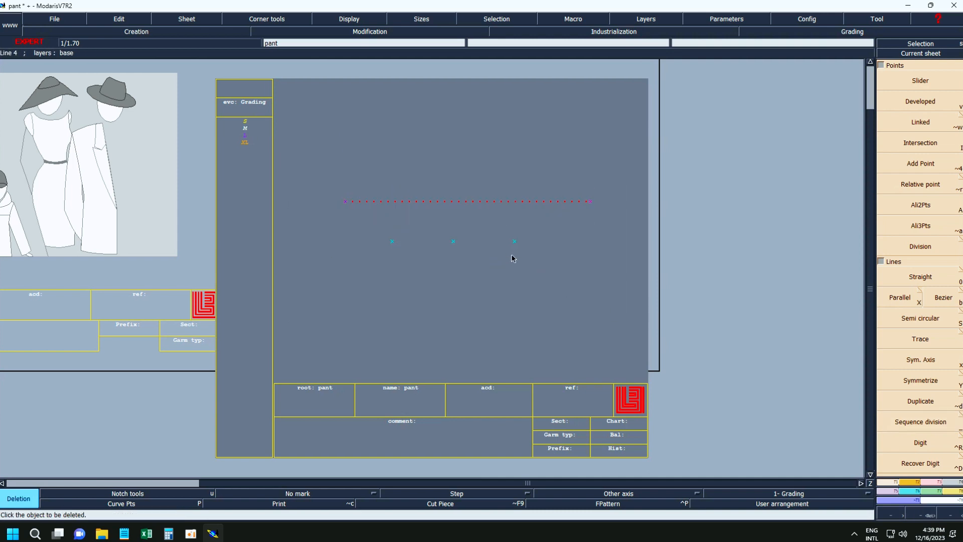
left_click_drag(304, 157, 584, 279)
key("g")
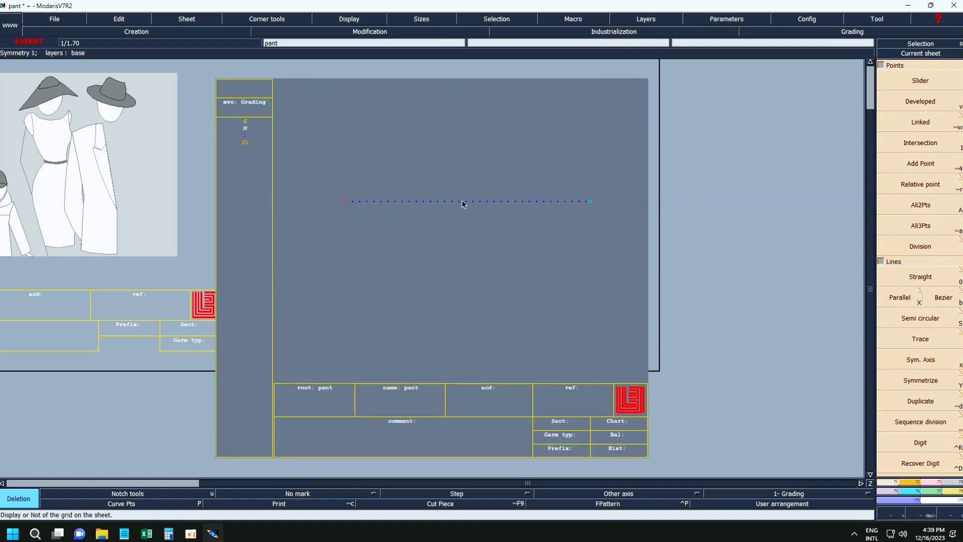
left_click(462, 201)
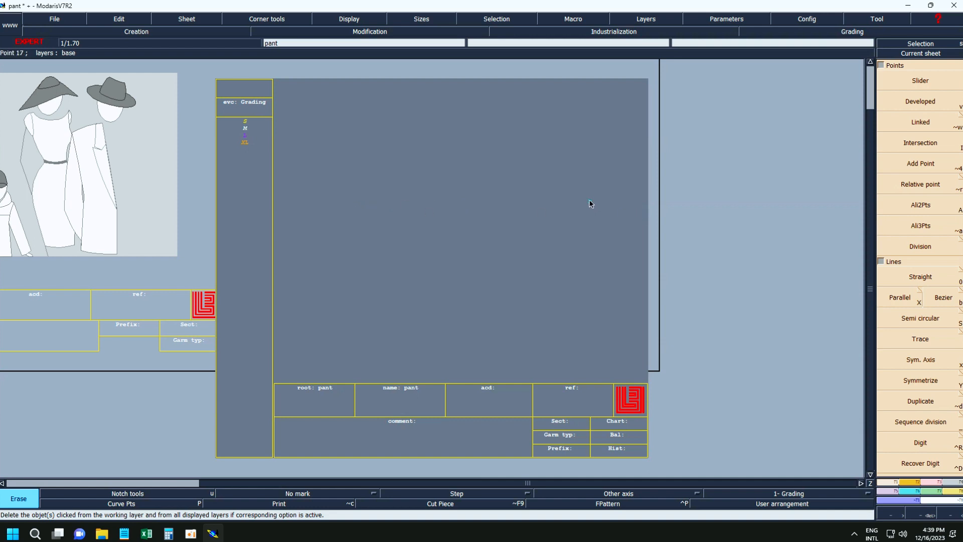
Draw a nearly horizontal symmetry axis on the empty sheet and delete it.
left_click(926, 361)
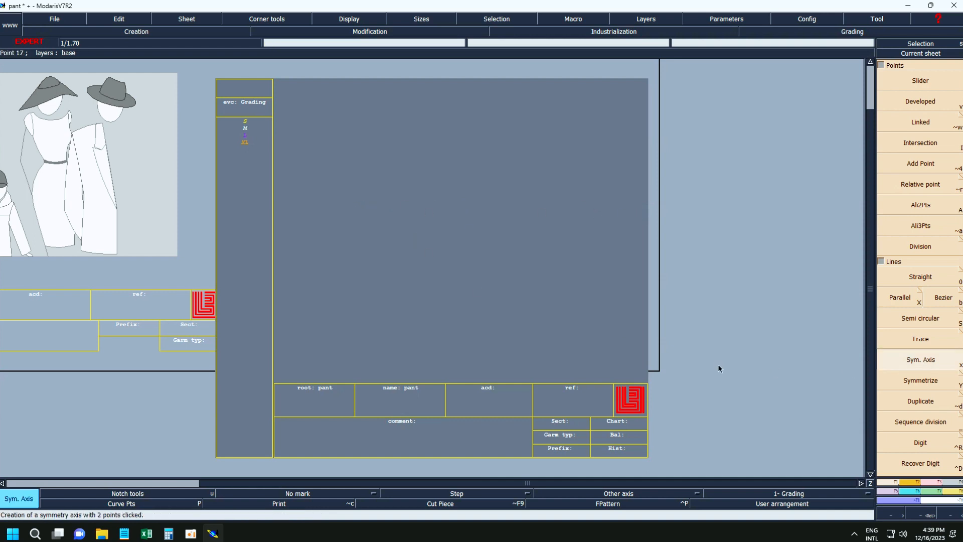
left_click(554, 217)
key("Delete")
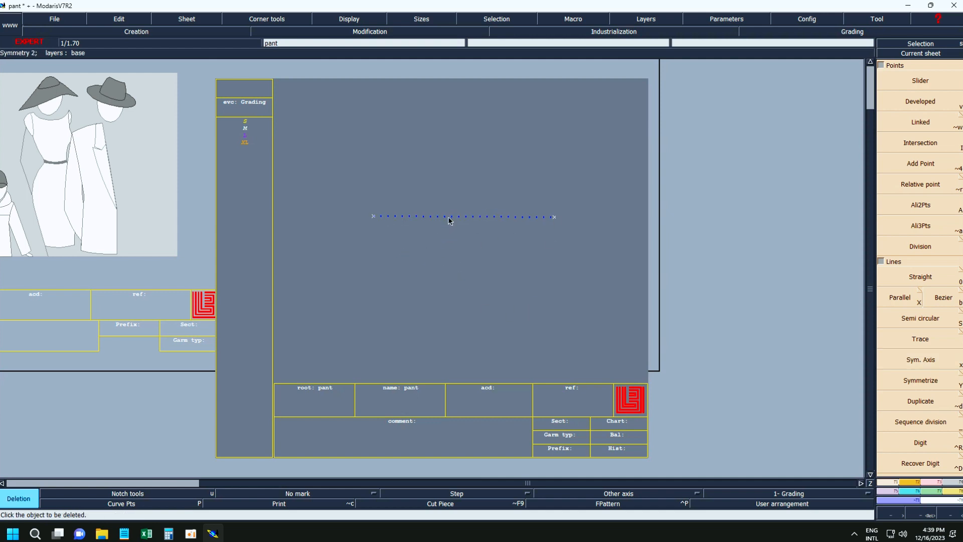
left_click(450, 217)
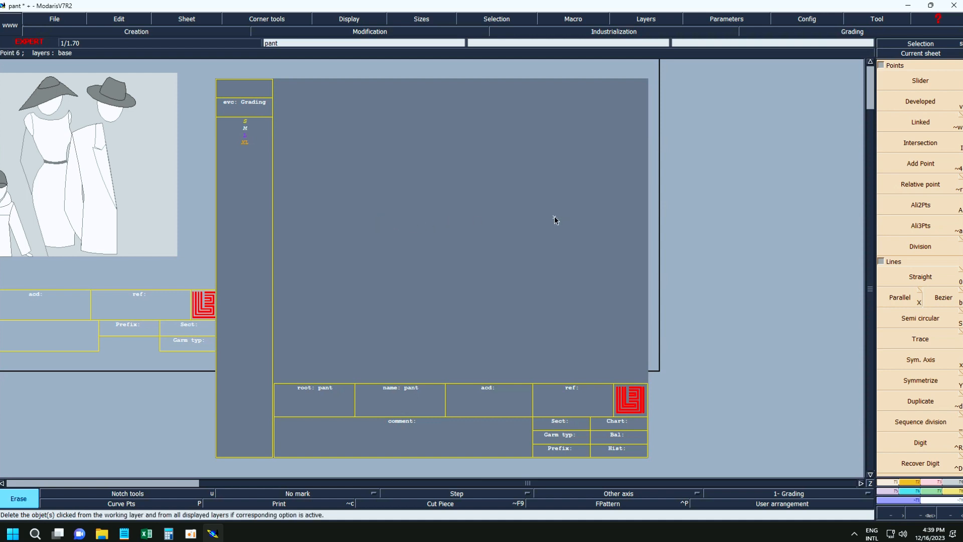
Draw a straight Bezier line across the empty pant sheet, sloping gently down from left to right.
key("7")
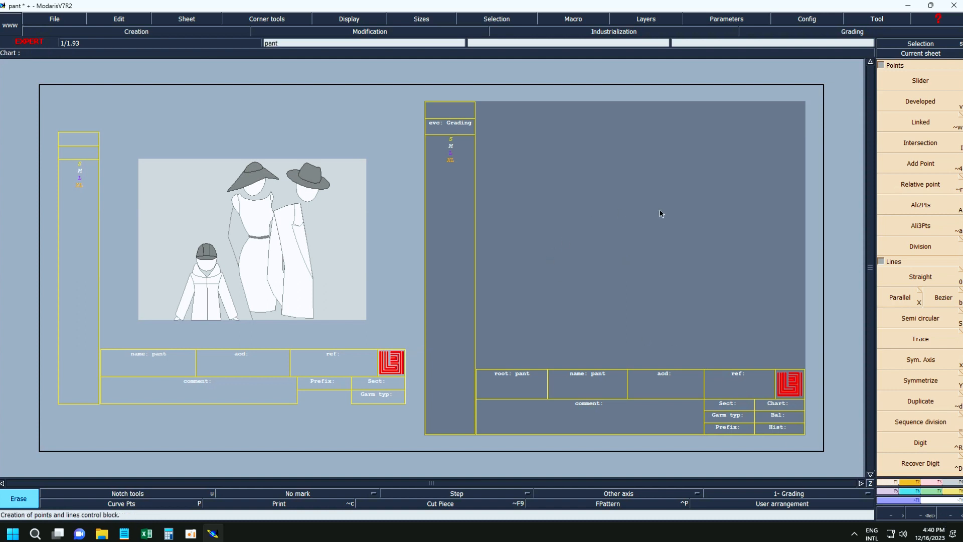
left_click(936, 300)
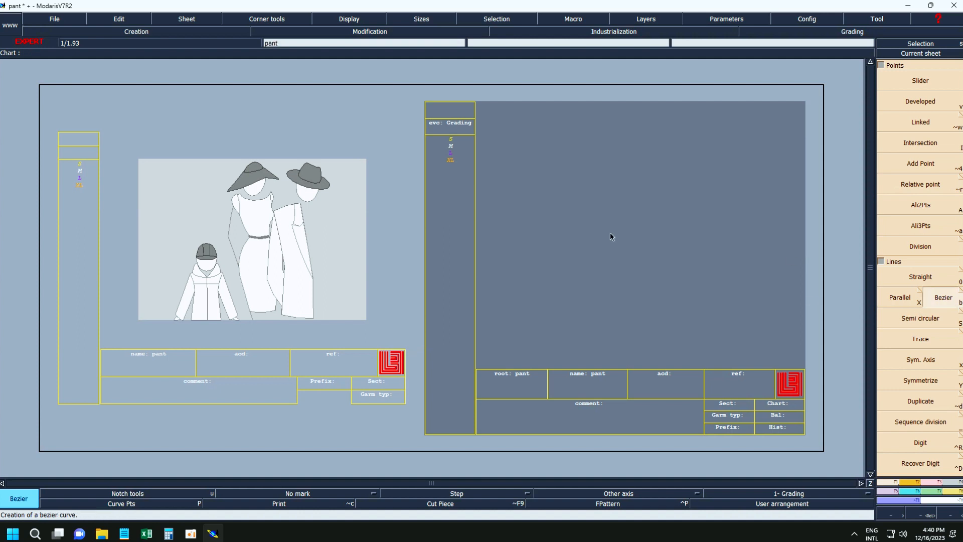
left_click(535, 221)
left_click(782, 261)
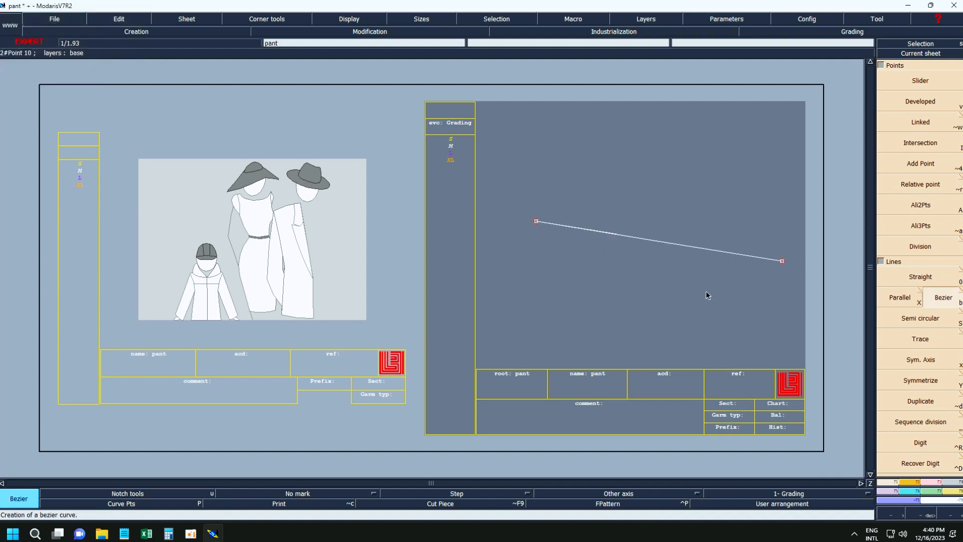
Place a developed point about a third of the way along the sloping line and a slider point just past its middle.
left_click(920, 101)
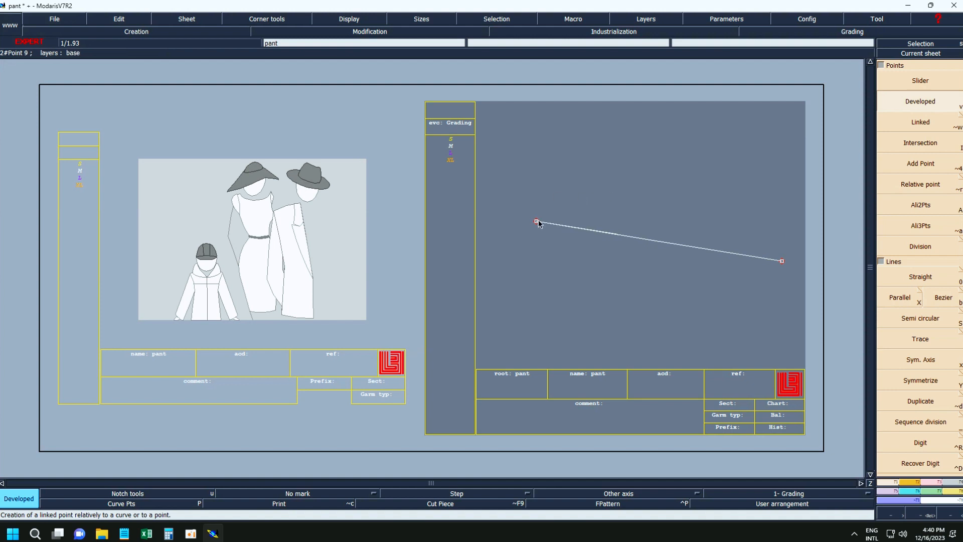
left_click(620, 253)
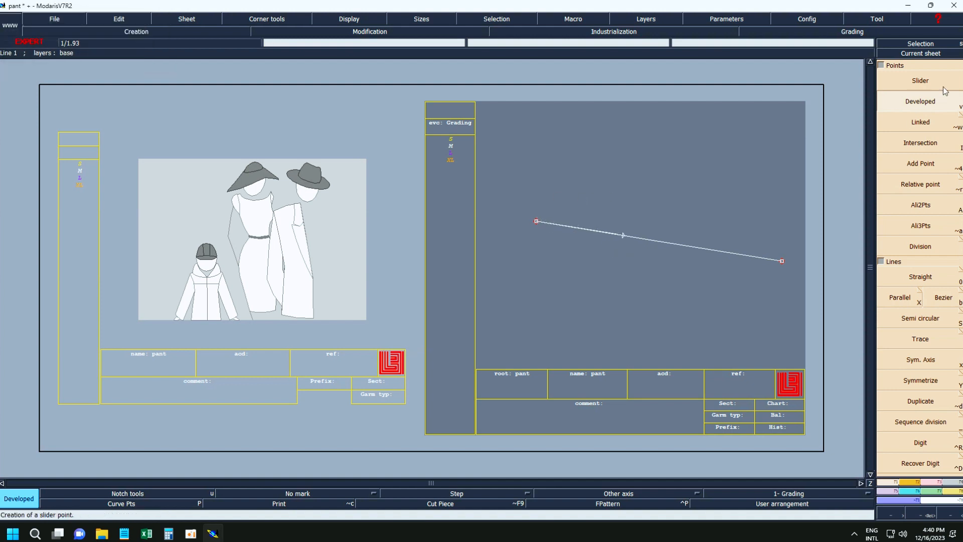
left_click(928, 85)
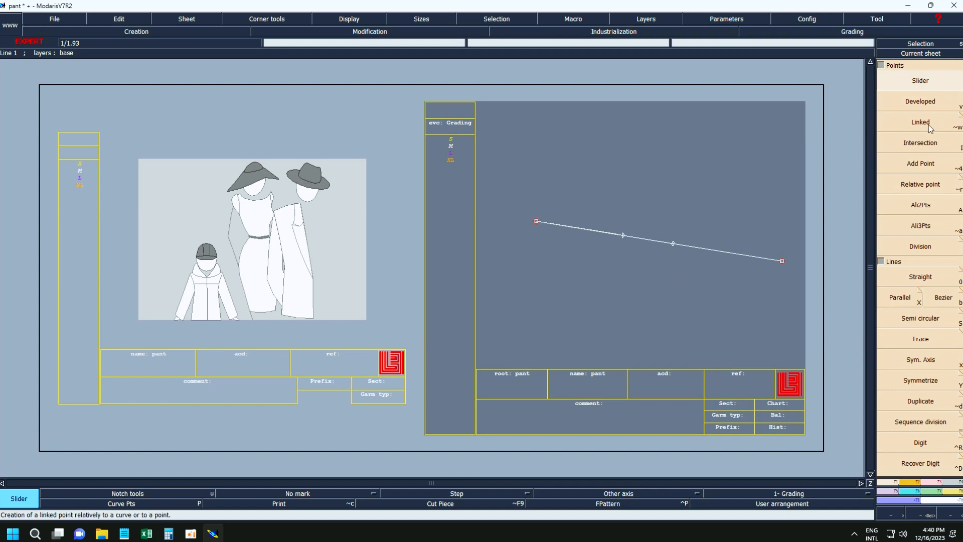
Draw a steep Bezier line across the right part of the sloping line and create an intersection point where they cross.
left_click(926, 145)
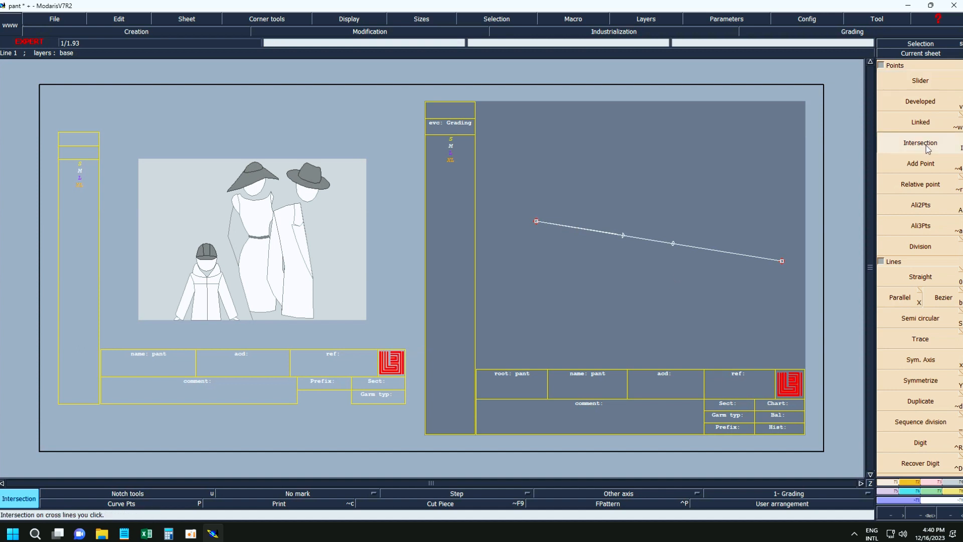
key("b")
left_click(710, 187)
left_click(677, 326)
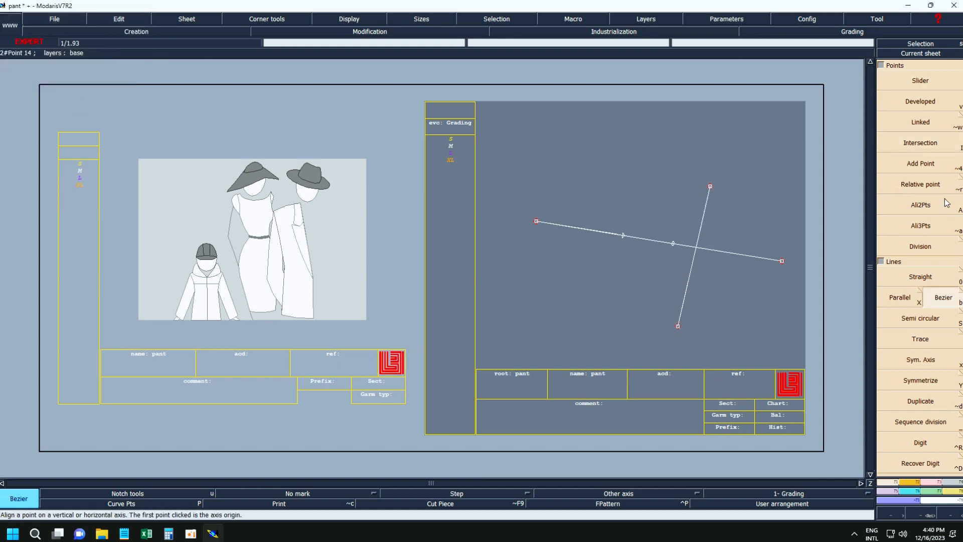
left_click(923, 147)
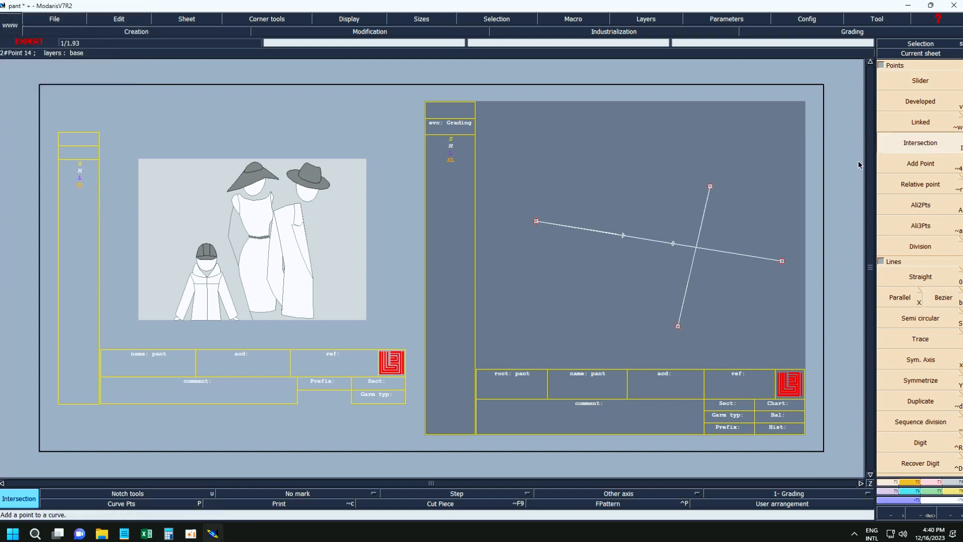
left_click(695, 248)
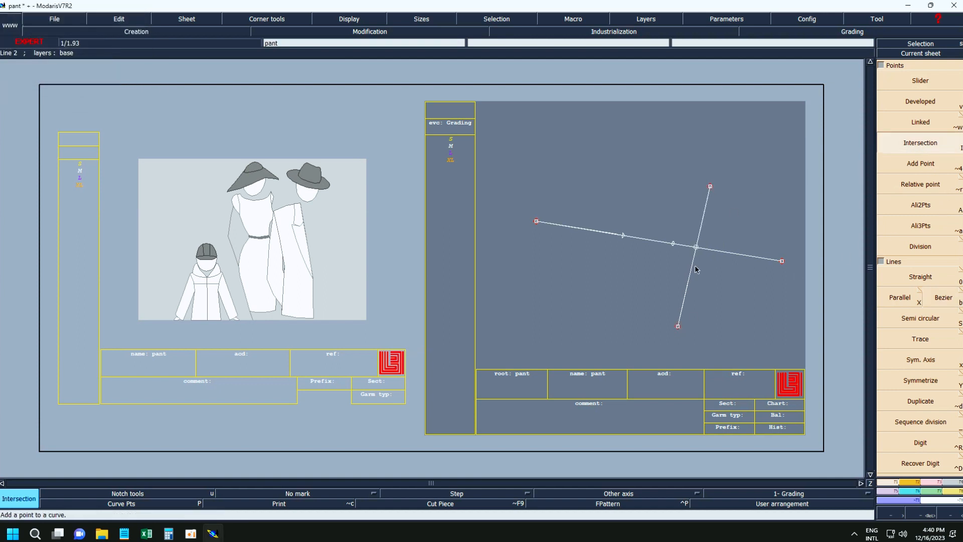
Add two points to the sloping line with Add Point, one between the developed and slider points and one right of the intersection.
left_click(919, 166)
left_click(623, 235)
left_click(648, 239)
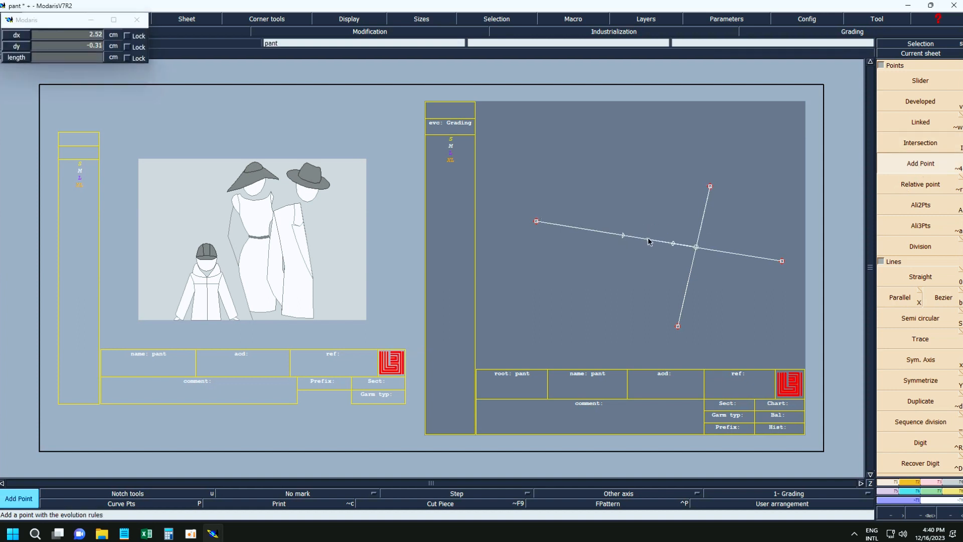
left_click(736, 254)
Create two relative points from the sloping line's left end, one about 4.2 cm away below it and one to the upper right.
key("Return")
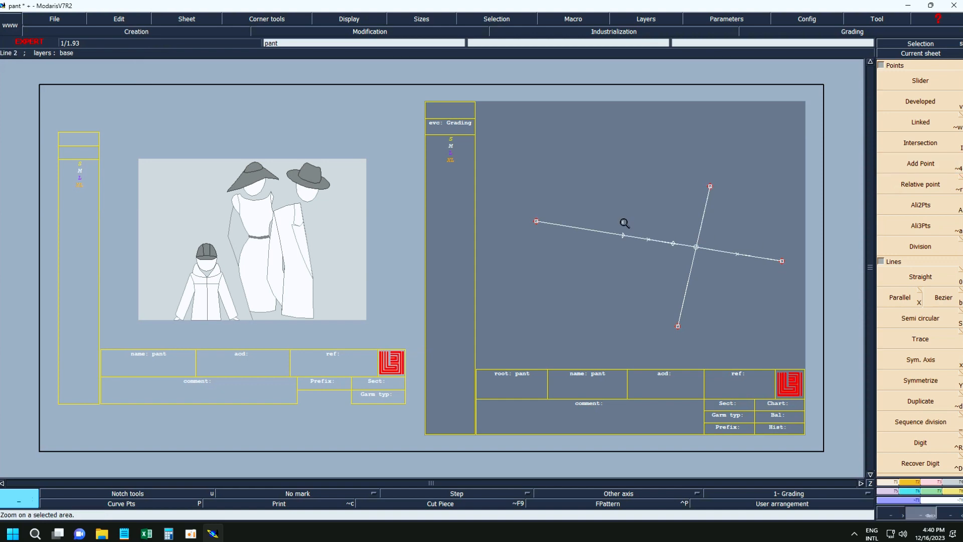
left_click_drag(499, 160, 818, 339)
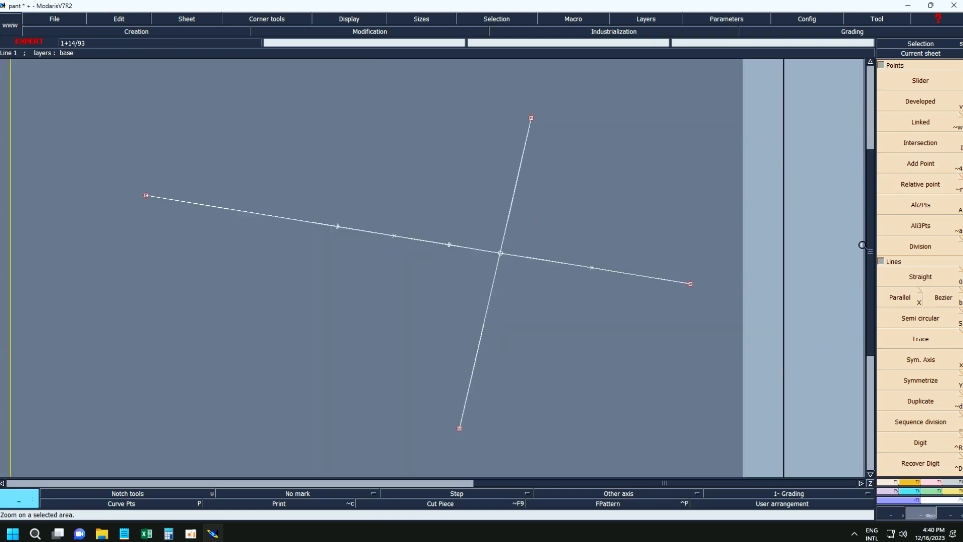
left_click(913, 195)
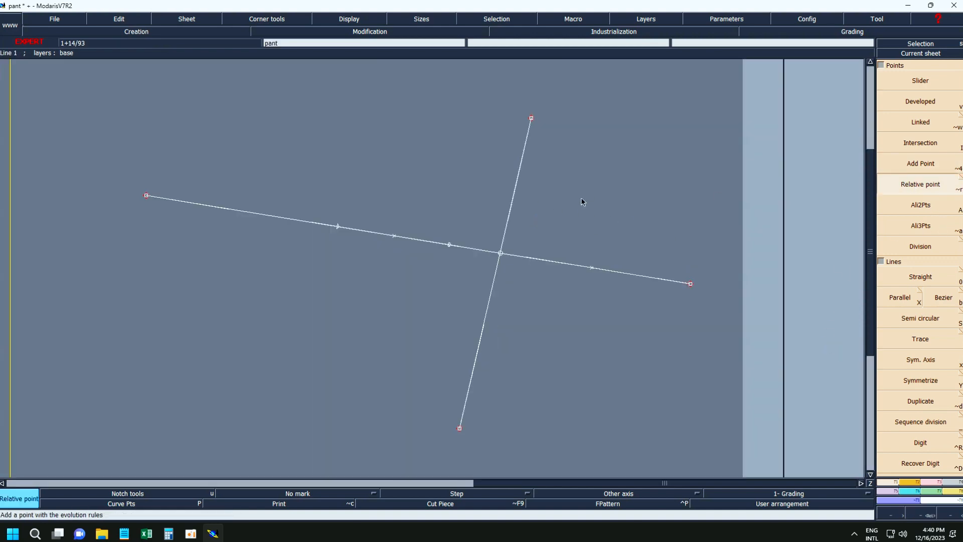
left_click(146, 196)
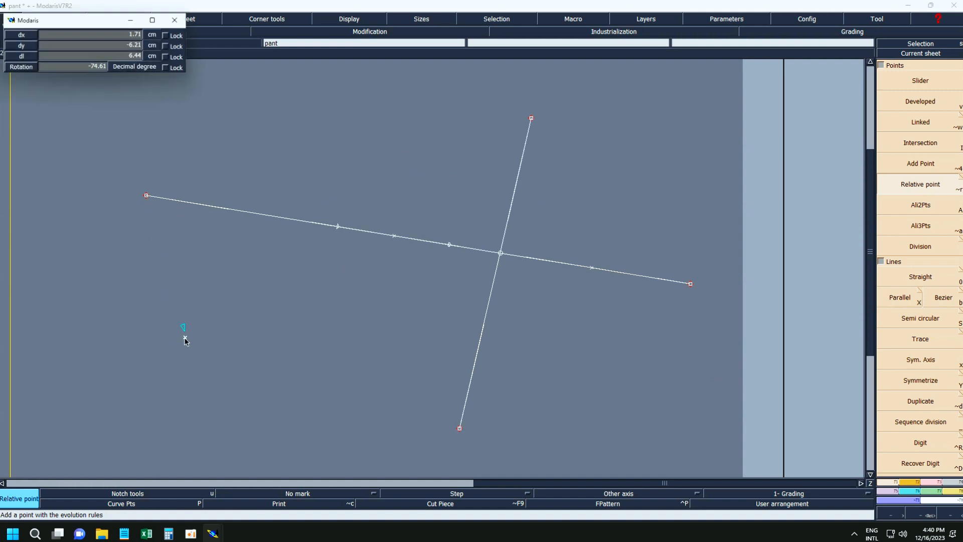
left_click(178, 285)
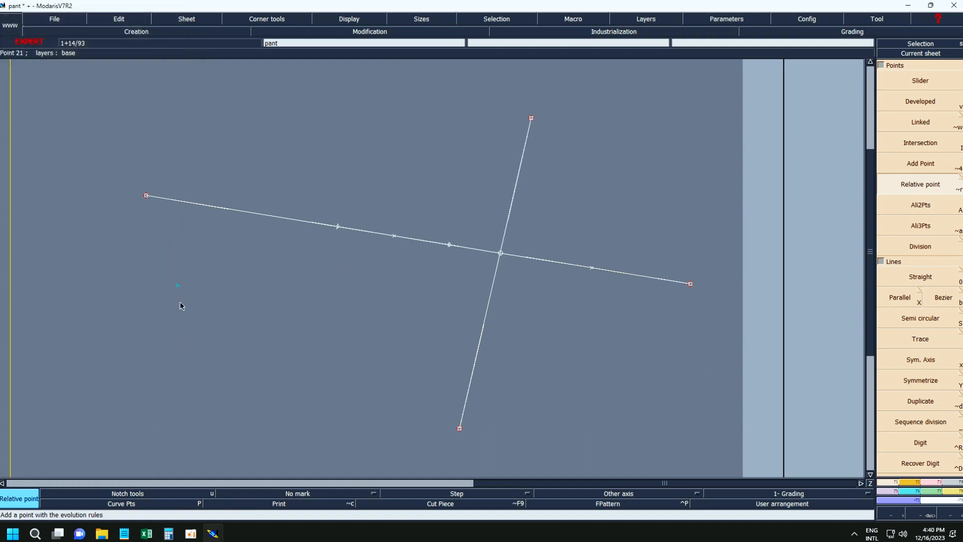
left_click(146, 195)
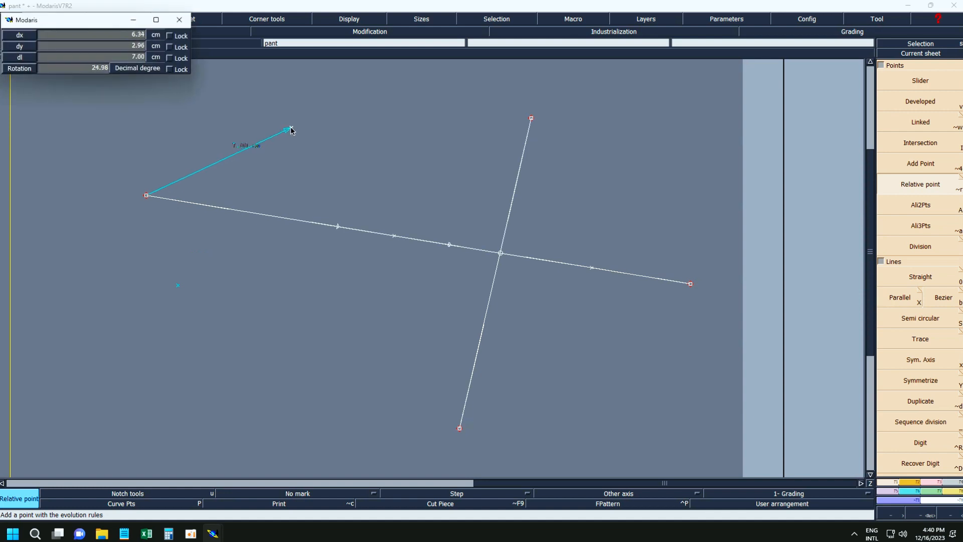
left_click(285, 134)
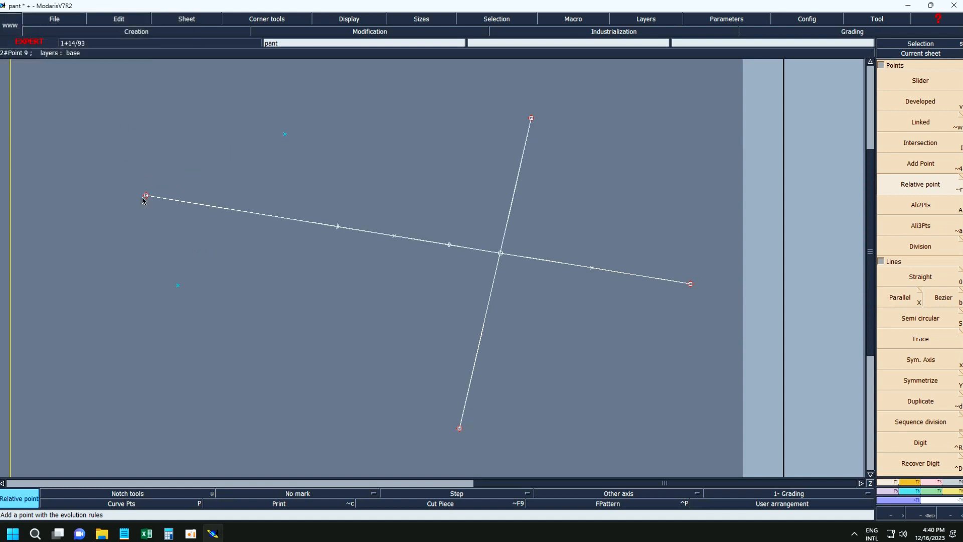
Connect the sloping line's left end to each of the two relative points with a straight Bezier line.
key("b")
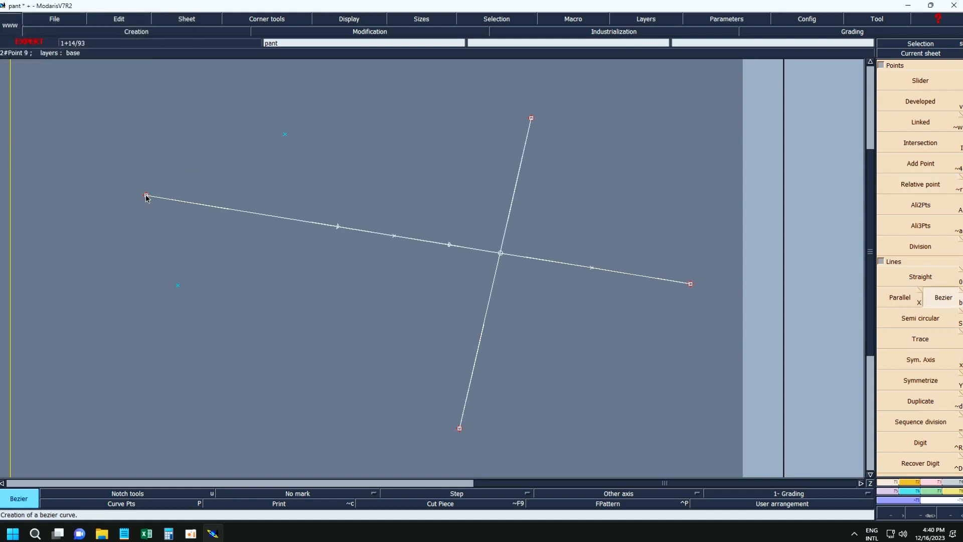
left_click(146, 196)
right_click(285, 135)
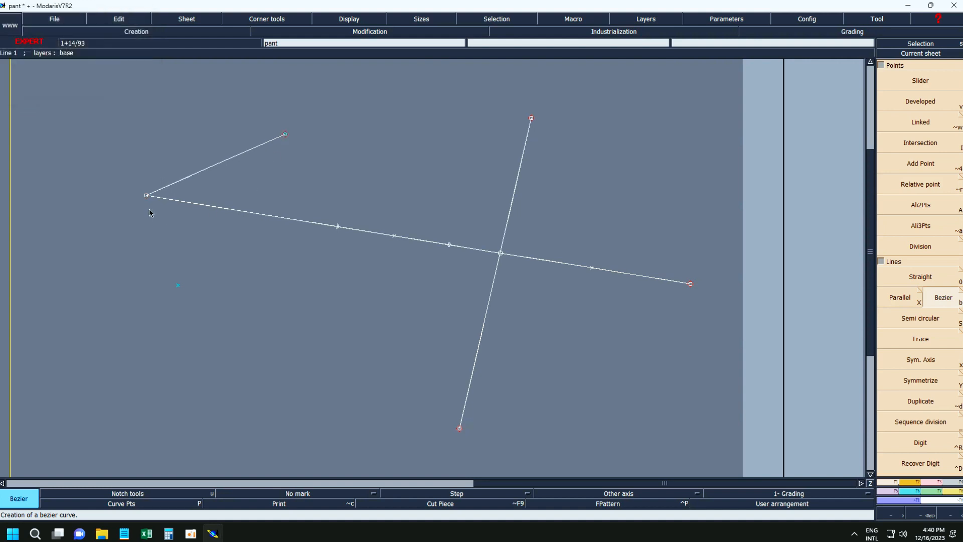
left_click(146, 195)
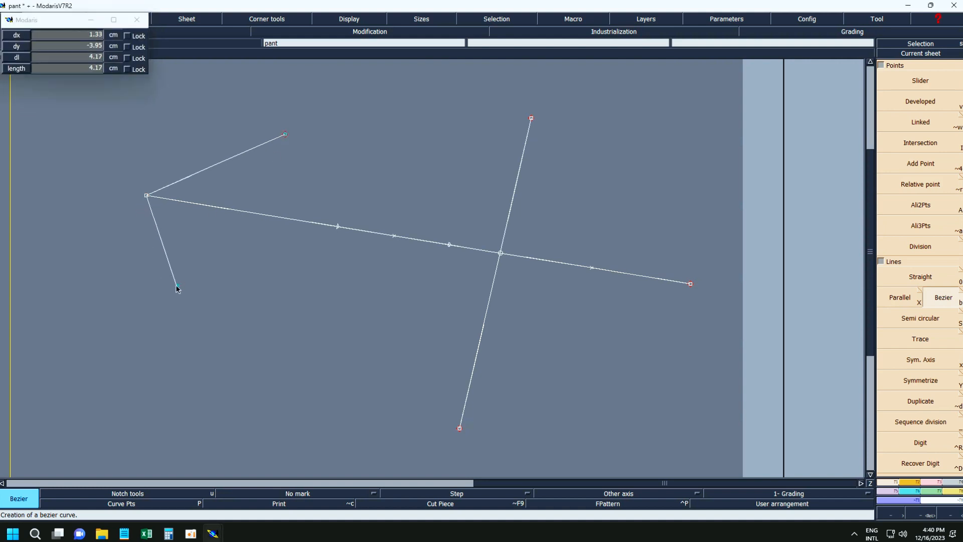
right_click(178, 285)
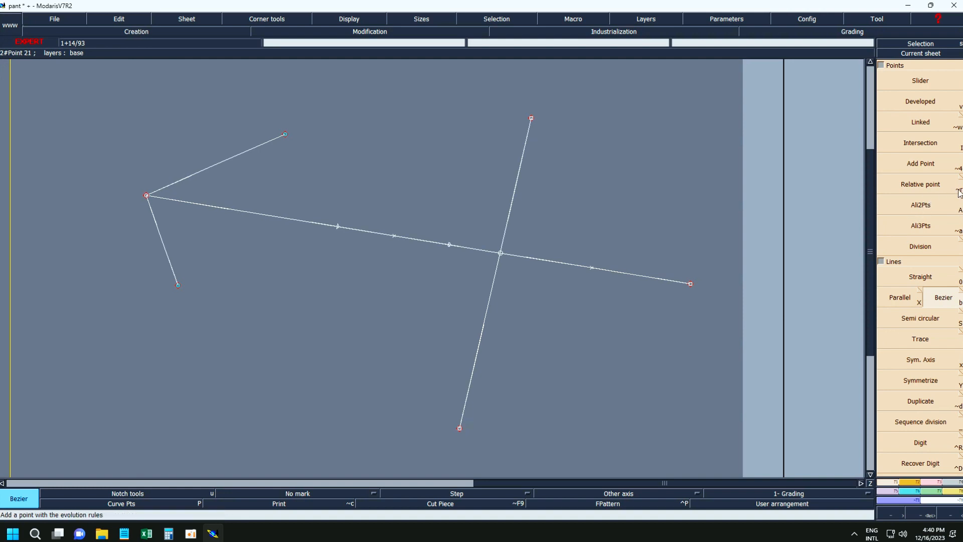
Align the long line's right end and its two added points horizontally with its left end using Ali2Pts.
left_click(917, 213)
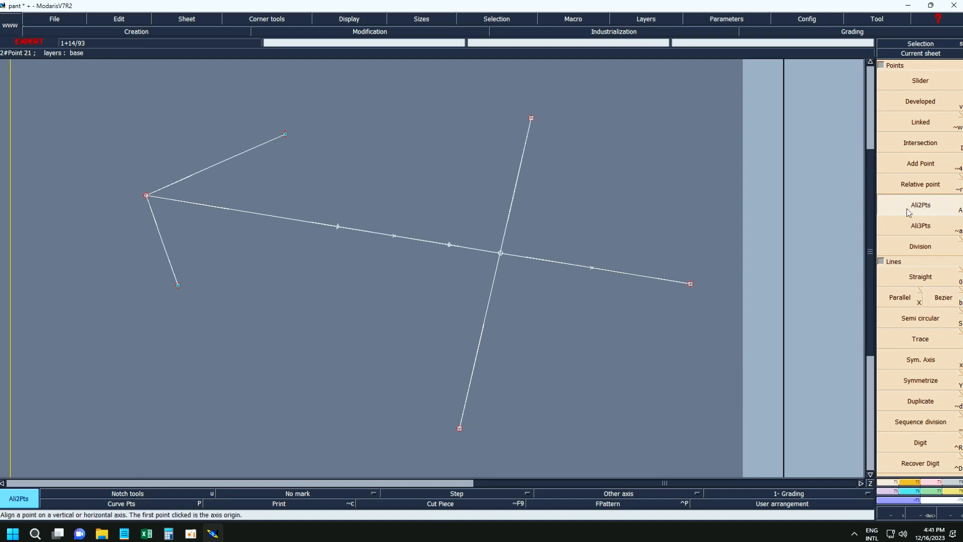
left_click(146, 195)
left_click(690, 284)
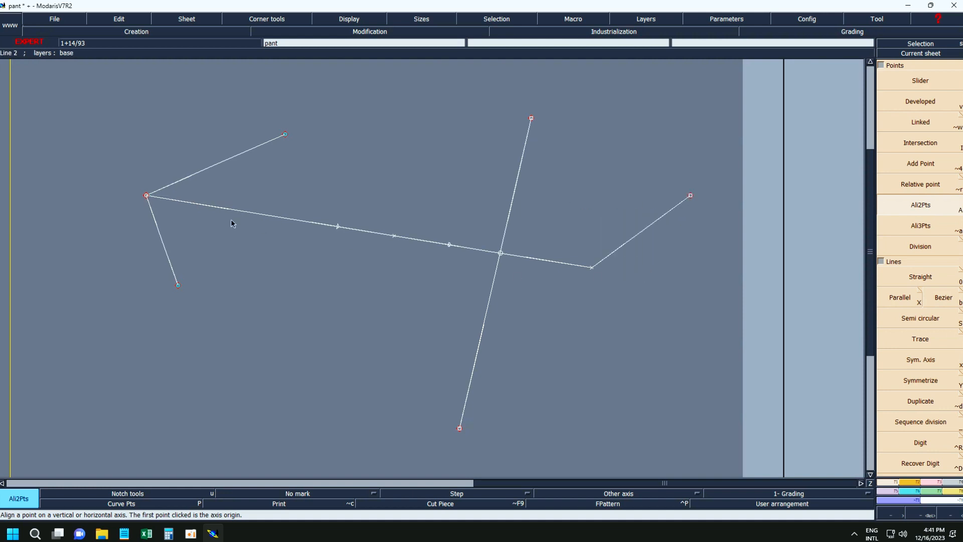
left_click(146, 196)
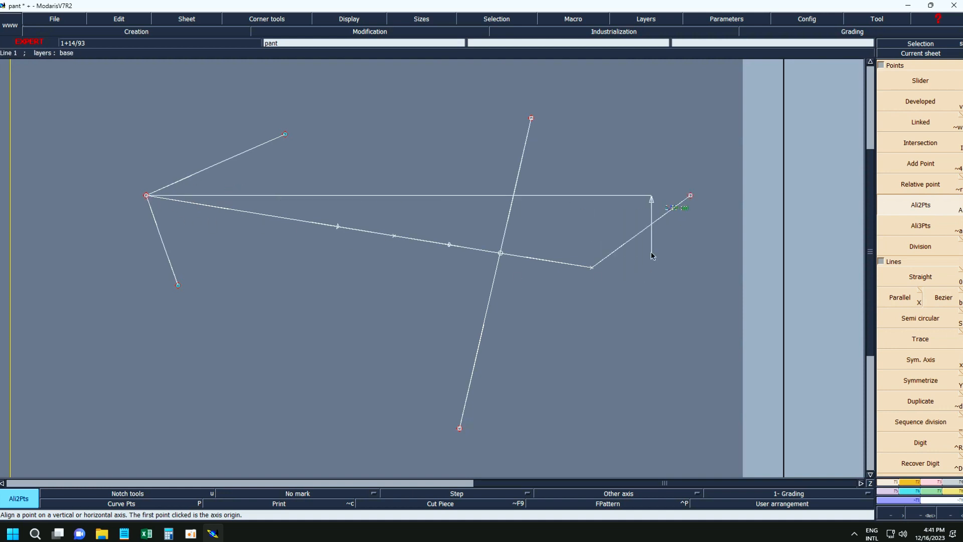
left_click(592, 269)
left_click(146, 196)
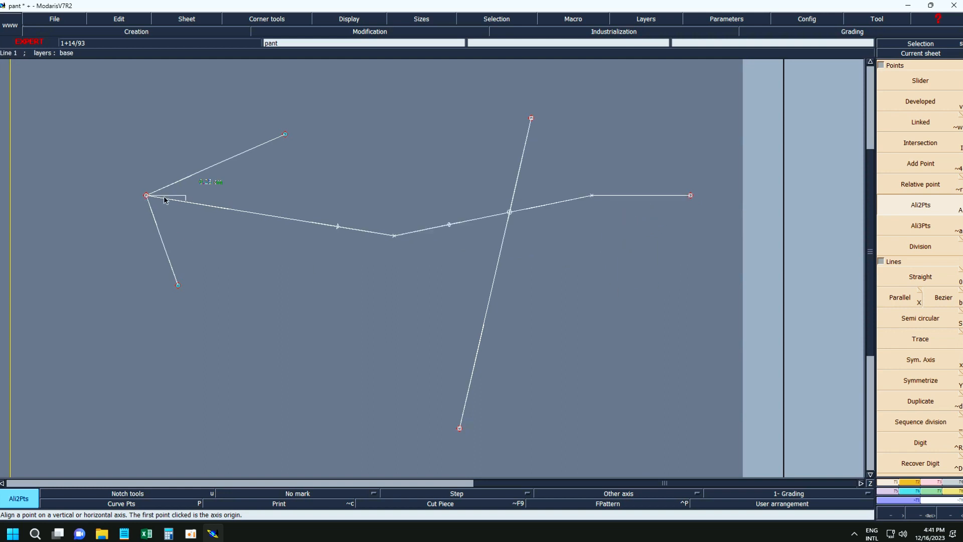
left_click(395, 236)
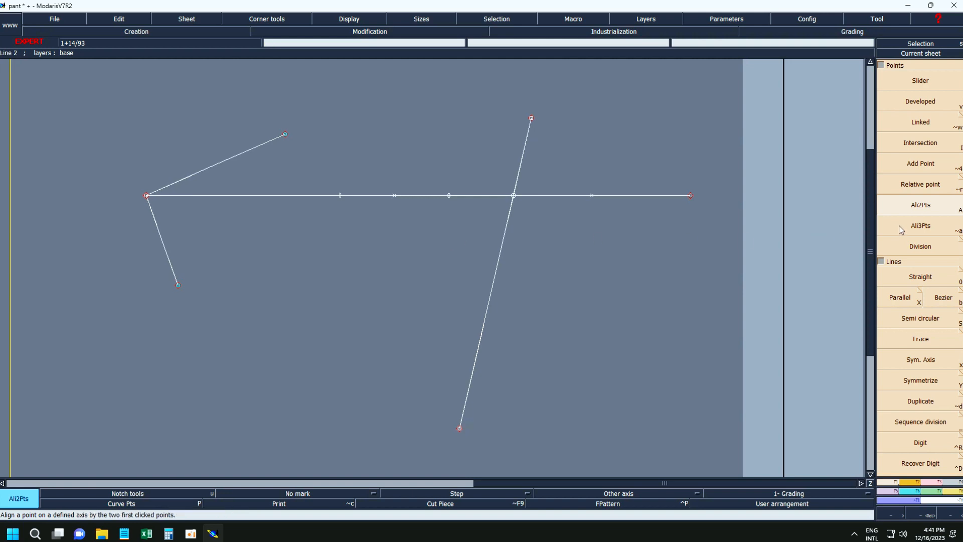
Align the steep line's lower end onto the axis between its upper end and the long line's right end using Ali3Pts.
left_click(945, 231)
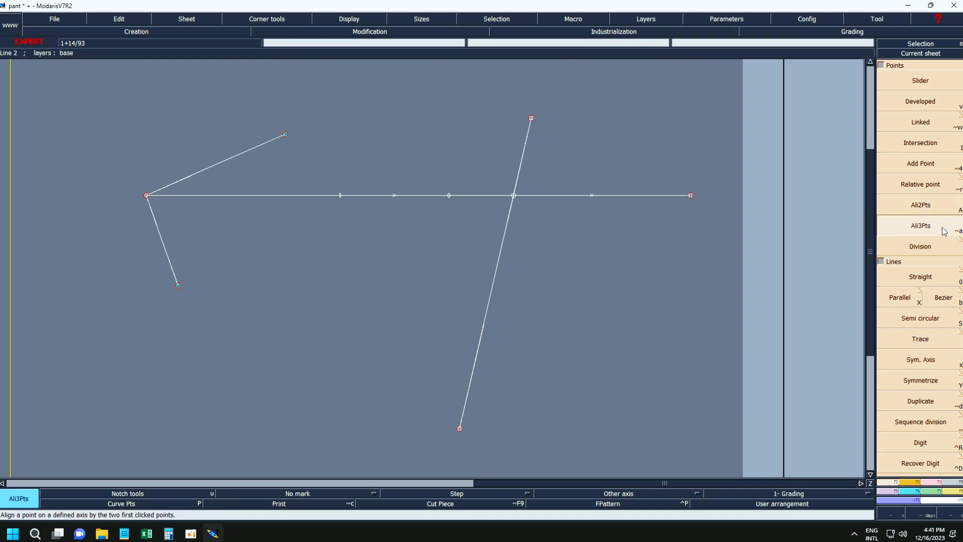
left_click(532, 119)
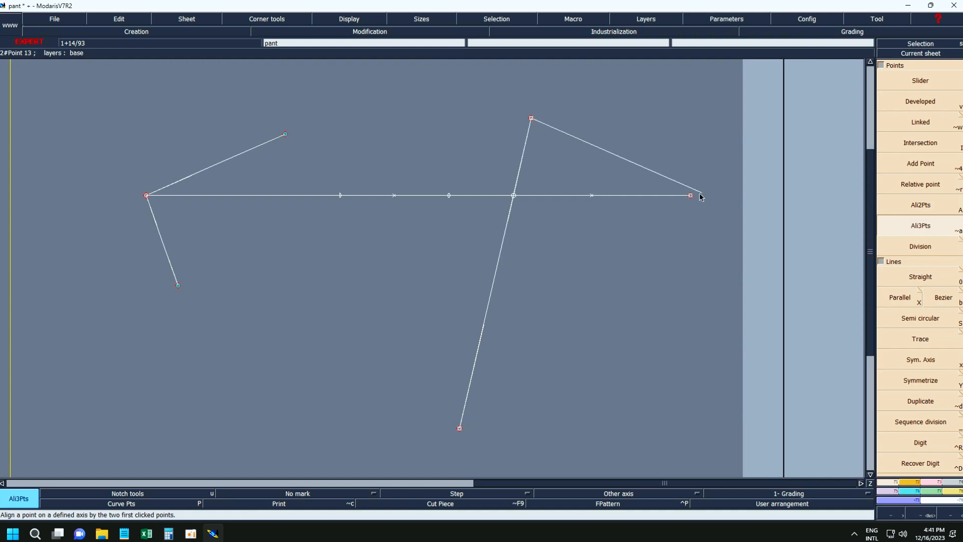
left_click(690, 196)
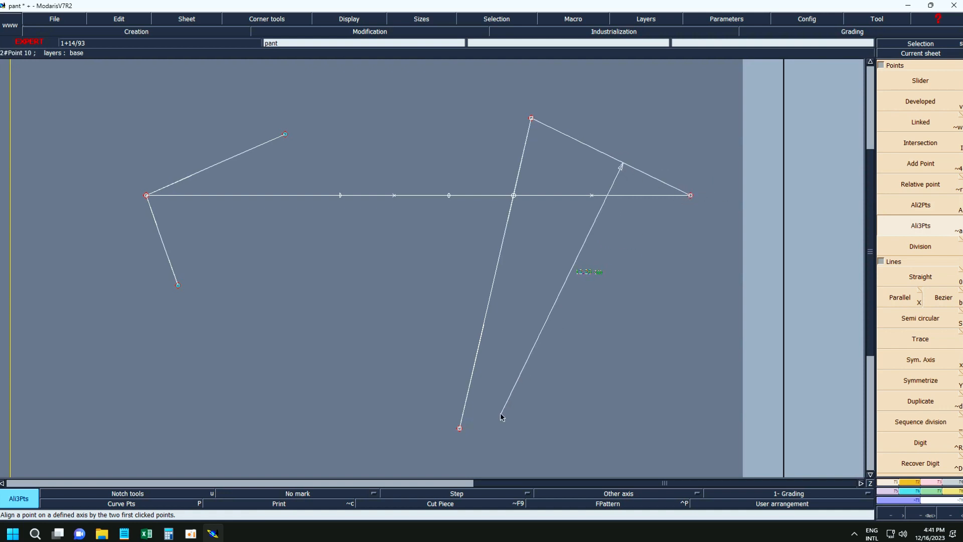
left_click(460, 428)
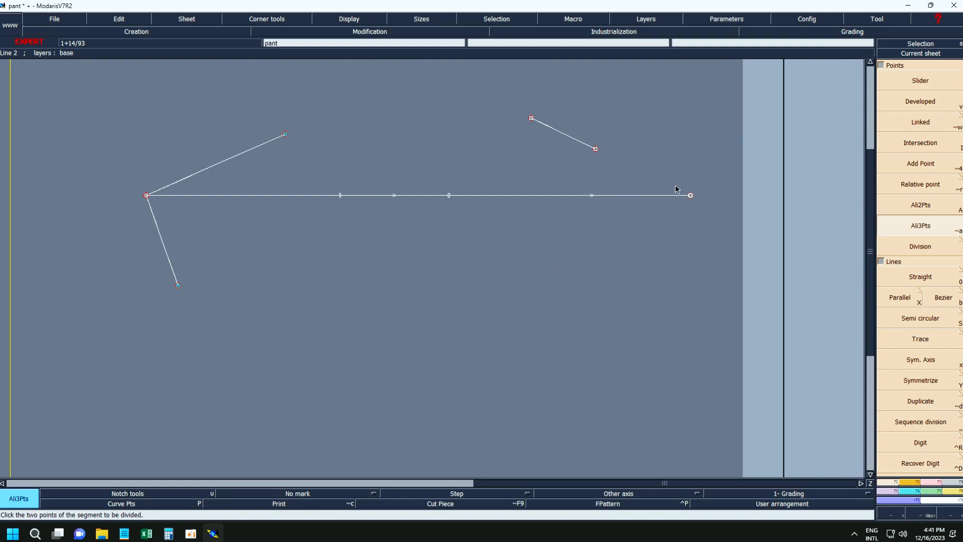
Delete the intermediate points on the long horizontal line and divide it into 5 equal parts with Division.
left_click(904, 252)
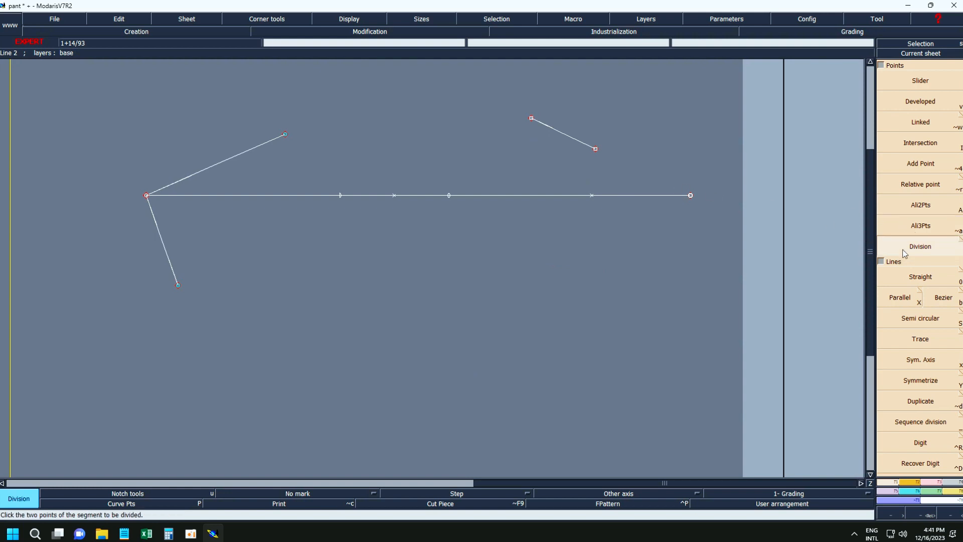
left_click_drag(295, 175, 628, 250)
key("Delete")
left_click(921, 247)
left_click(147, 196)
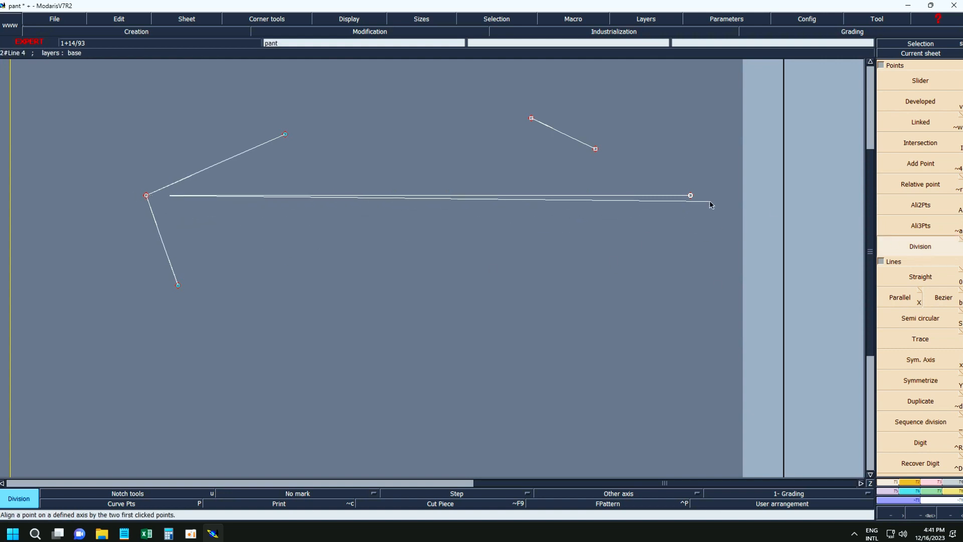
left_click(690, 195)
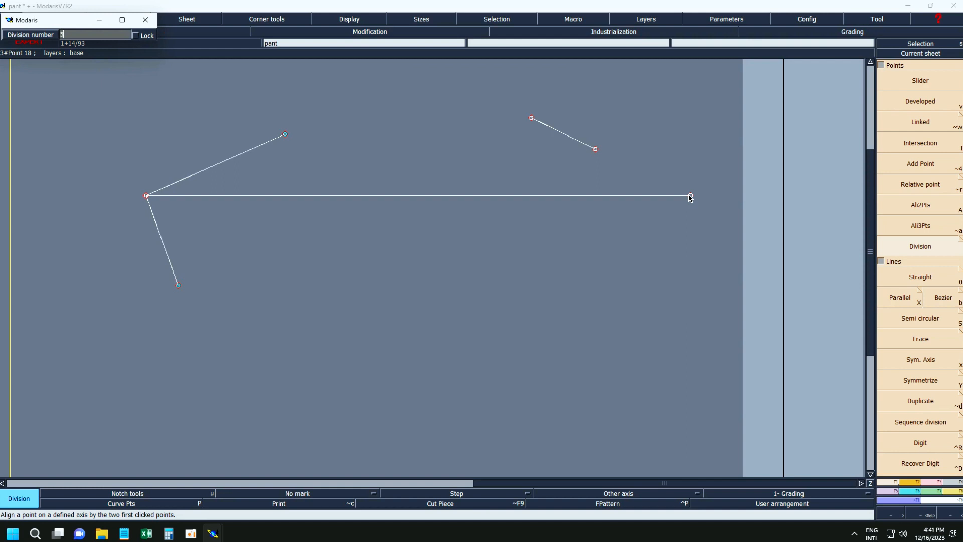
key("Return")
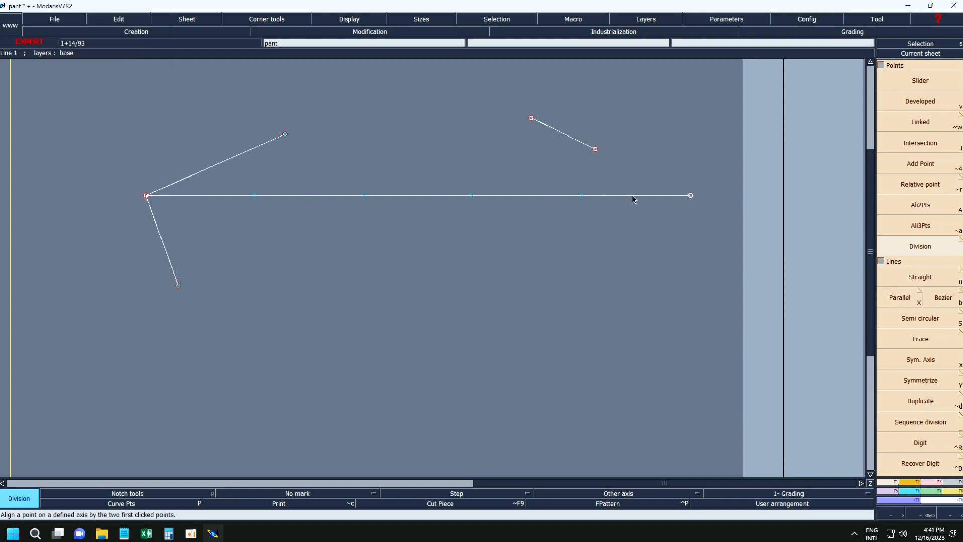
Draw two crossing straight lines below the long horizontal line with Straight, and undo the second one.
left_click(916, 278)
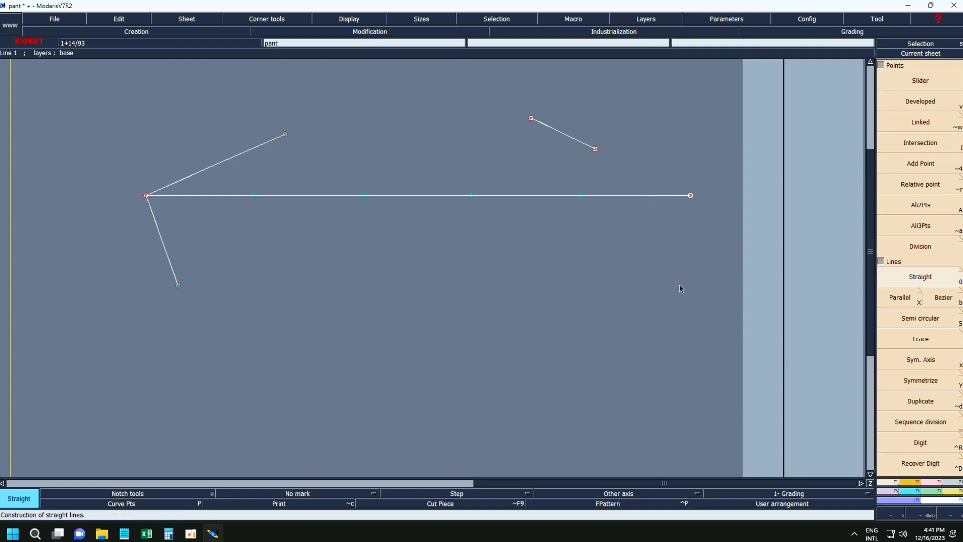
left_click(279, 261)
left_click(600, 380)
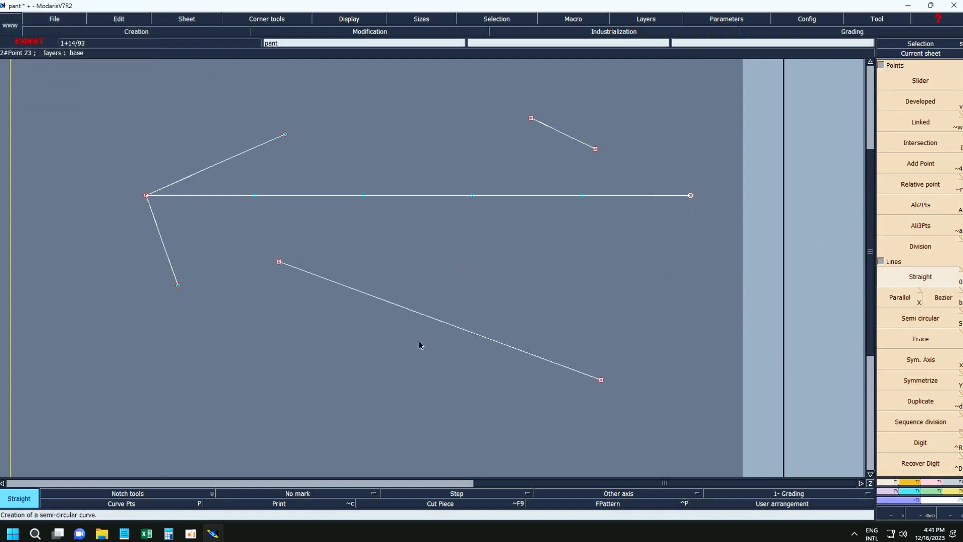
left_click(607, 216)
left_click(343, 416)
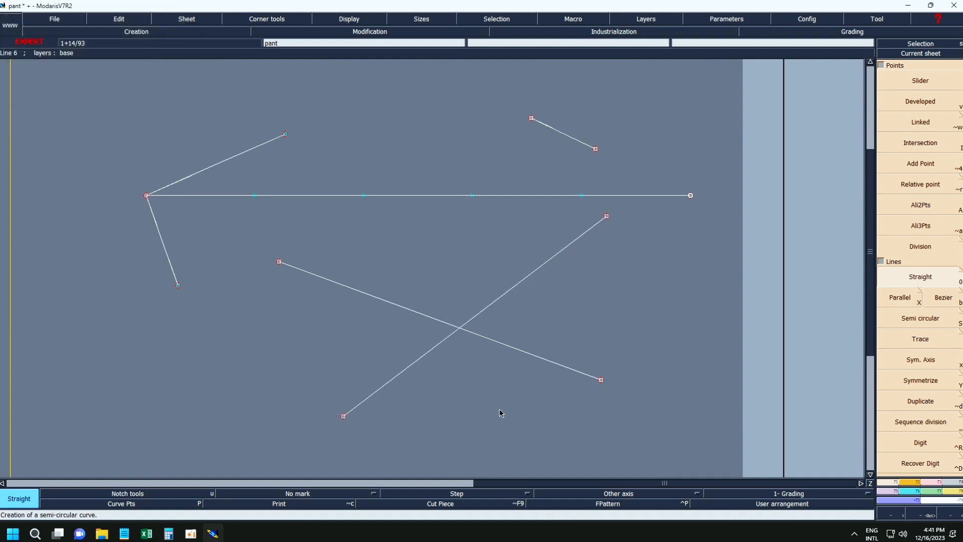
key("ctrl+z")
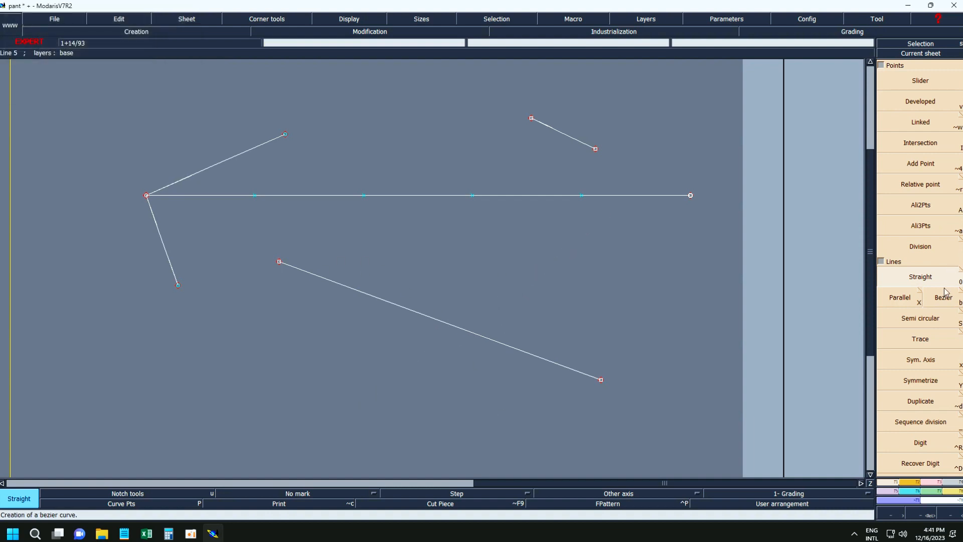
Try aligning the new sloping line's right end horizontally with its left end using Ali2Pts, and undo the alignment and the line.
left_click(916, 210)
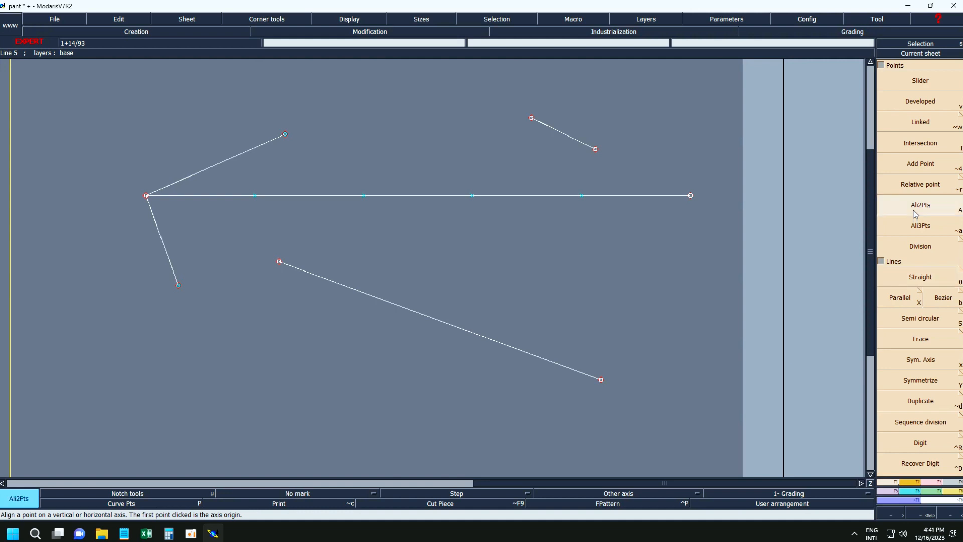
left_click(279, 261)
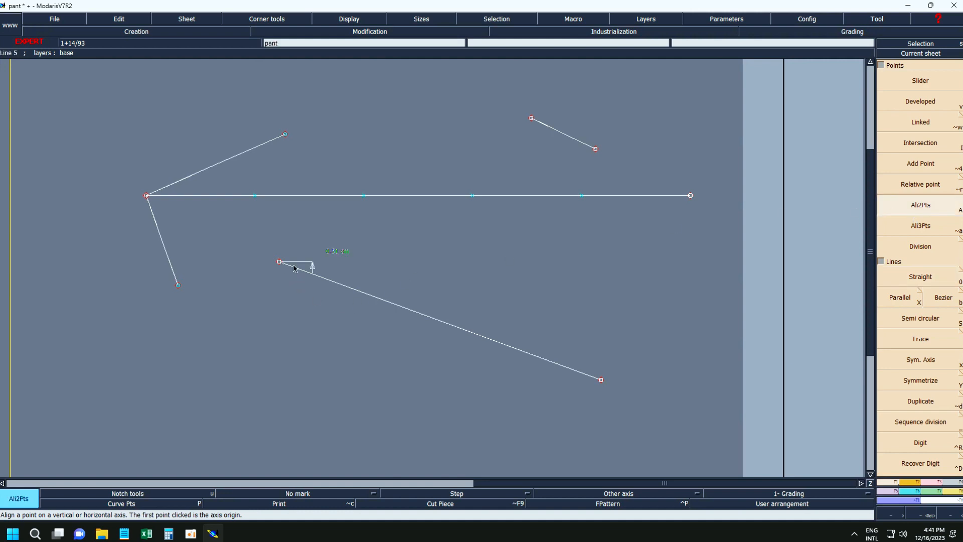
left_click(600, 379)
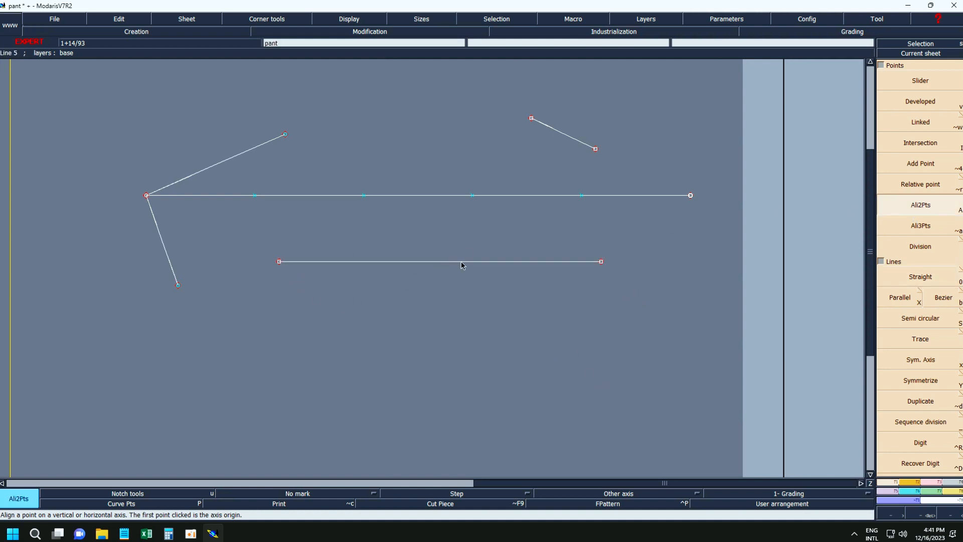
key("ctrl+z")
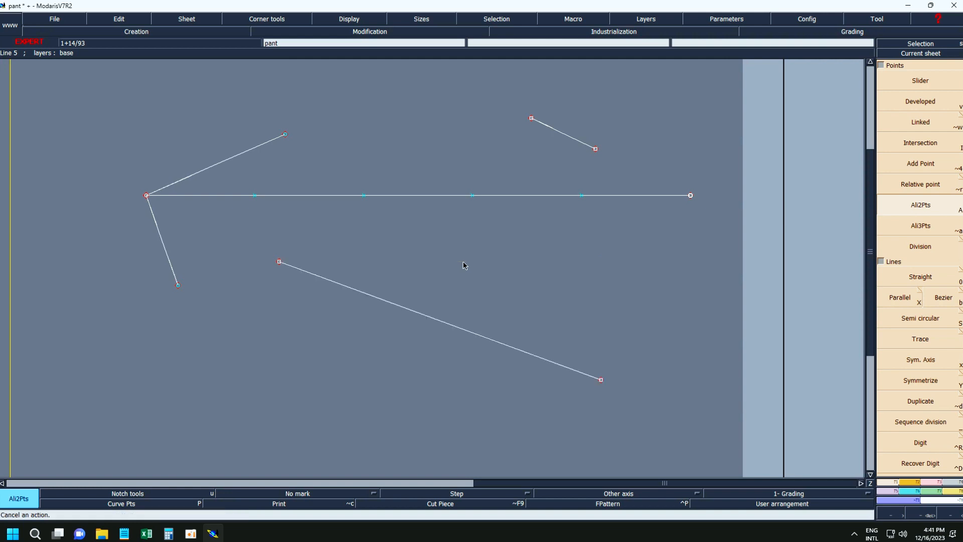
key("ctrl+z")
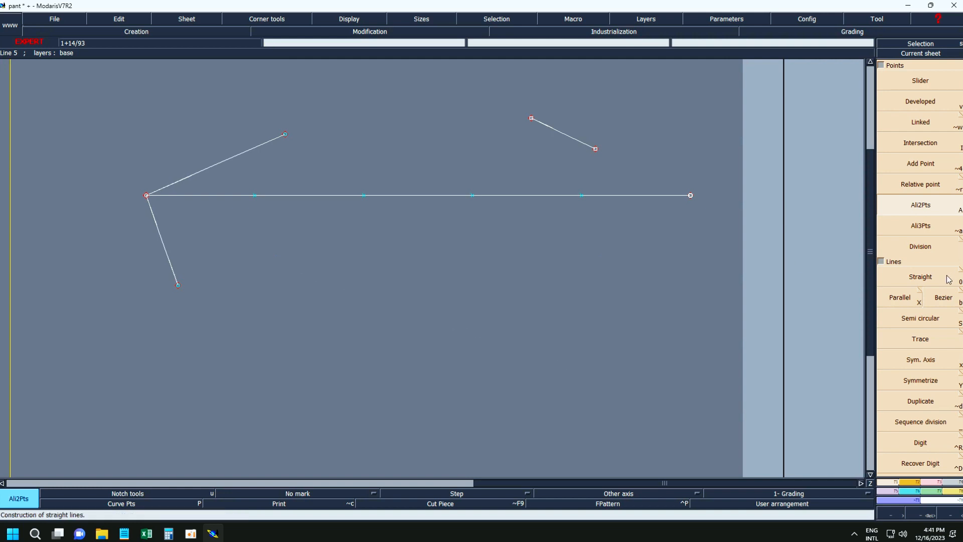
Create three parallels below the long horizontal line, one nearest to it, one about 3 cm below that, and one between them.
left_click(900, 297)
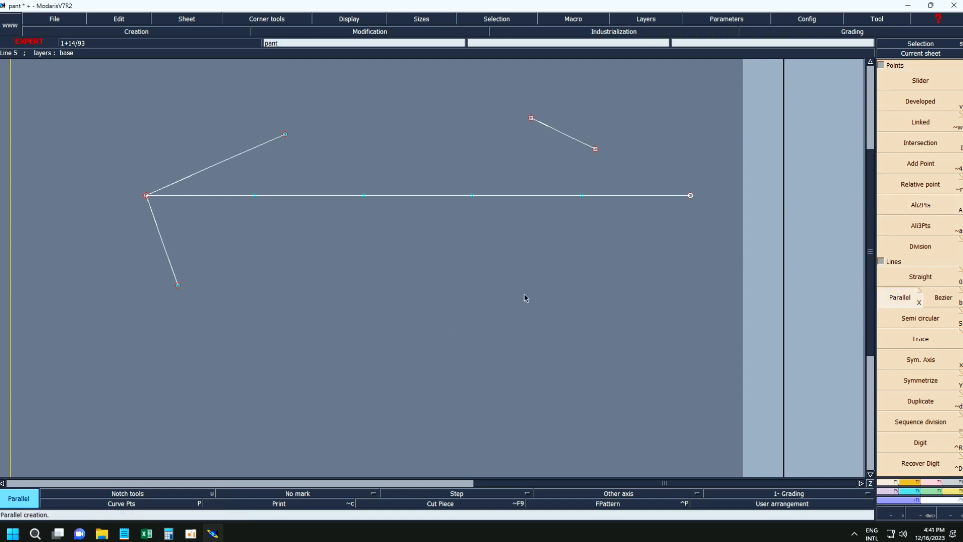
left_click(447, 196)
left_click(441, 249)
left_click(442, 319)
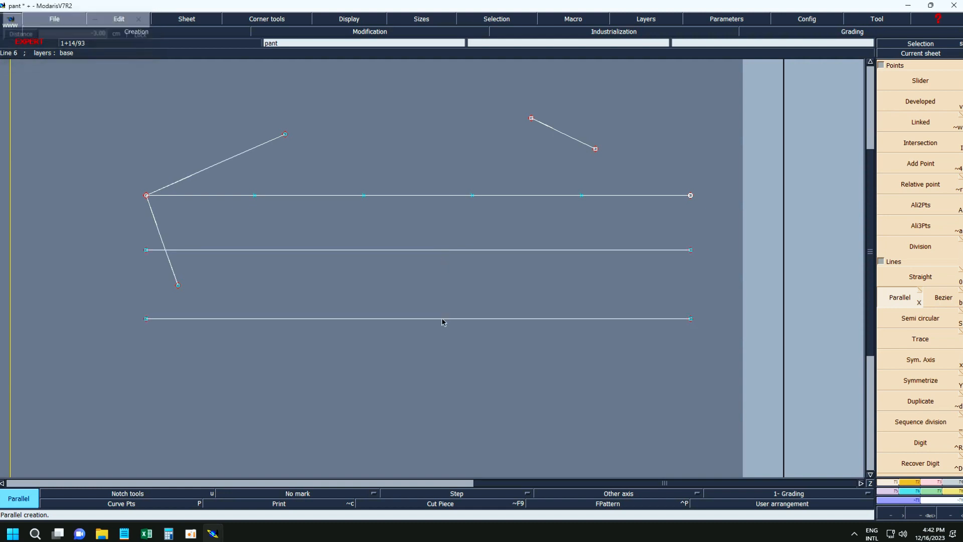
left_click(442, 281)
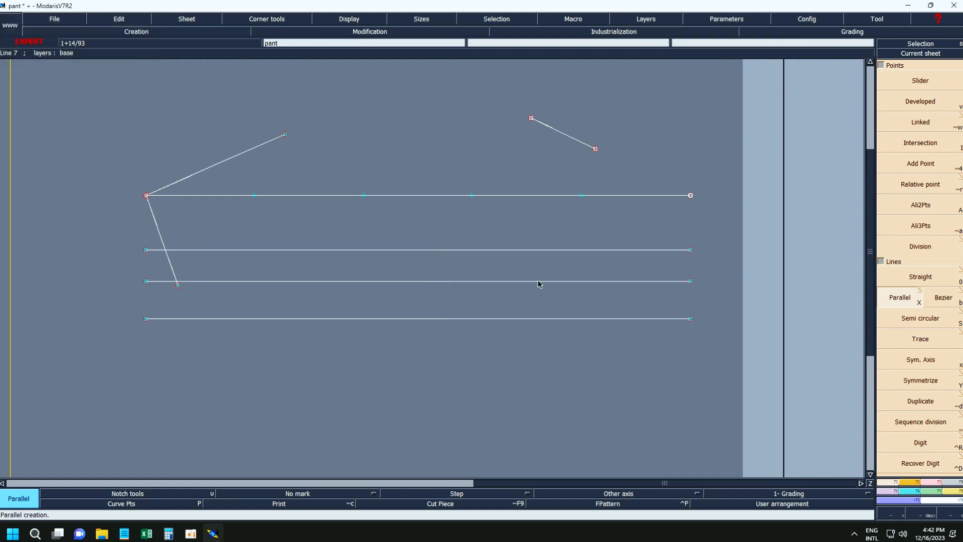
With Bezier, draw a five-point zigzag above the long line and a straight diagonal from its right end to the first parallel's left end.
left_click(943, 297)
left_click(474, 99)
left_click(429, 161)
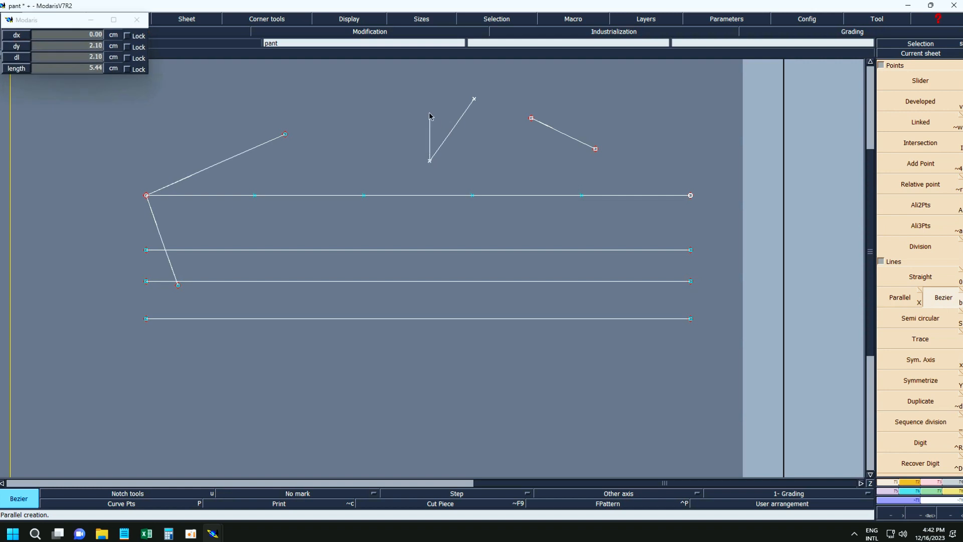
left_click(429, 113)
left_click(463, 133)
double_click(492, 202)
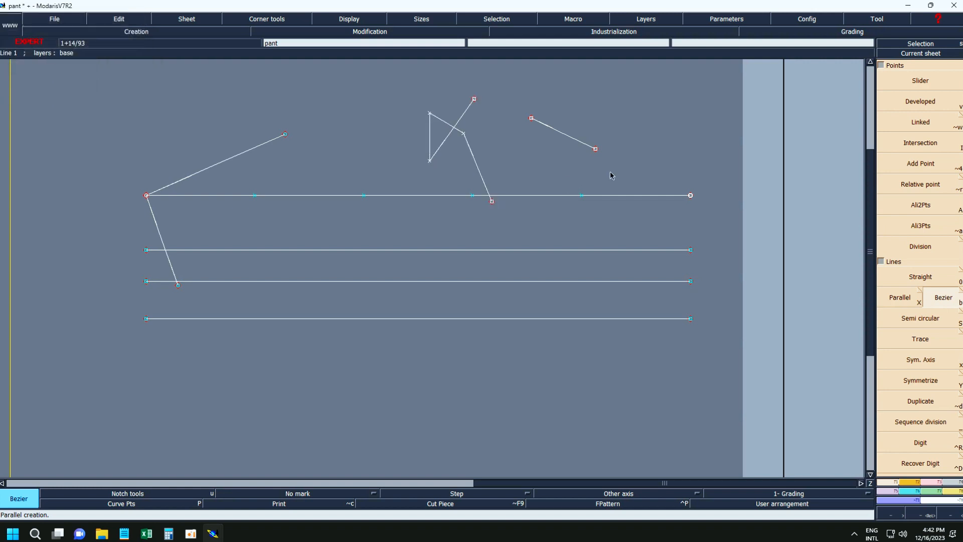
left_click(690, 195)
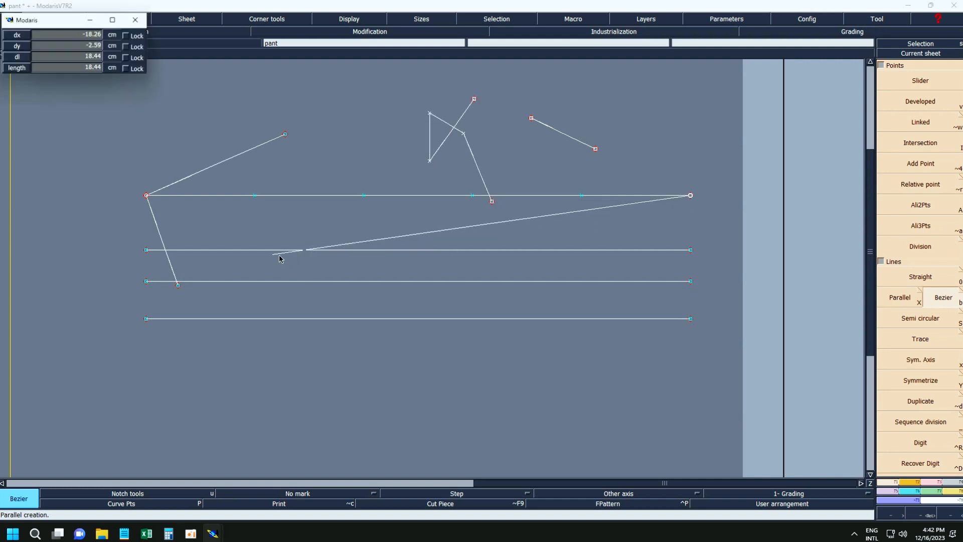
double_click(146, 251)
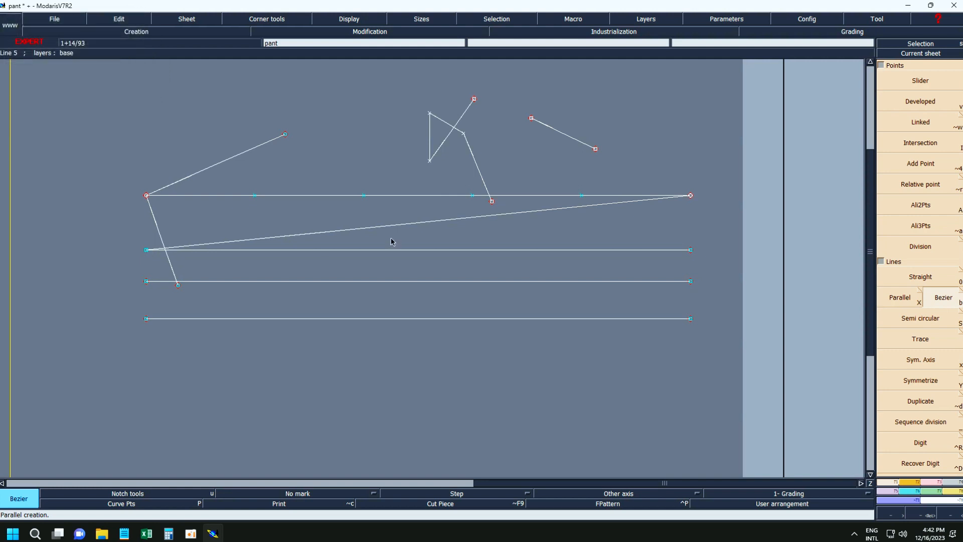
Try to bend the long diagonal line into a curve with Reshape.
left_click(353, 20)
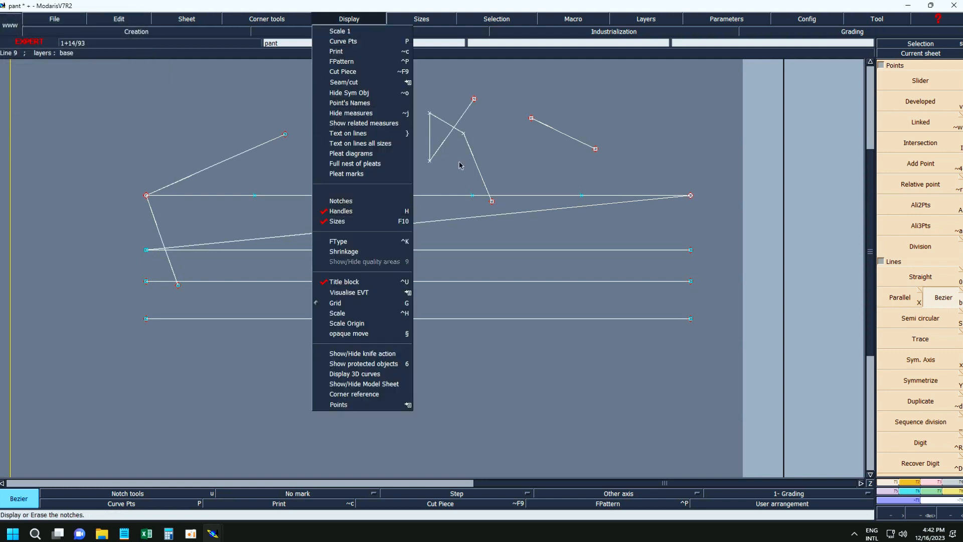
left_click(443, 113)
key("s")
key("r")
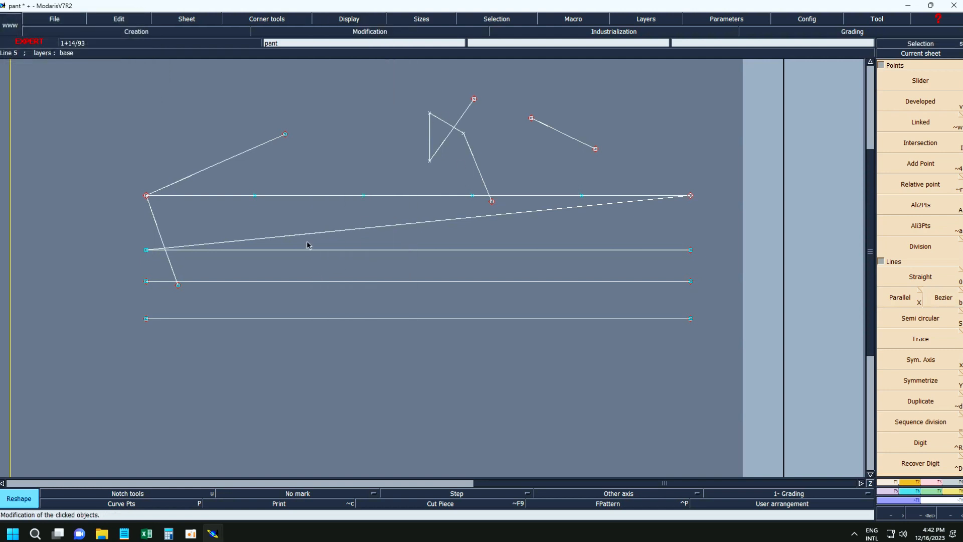
left_click(290, 235)
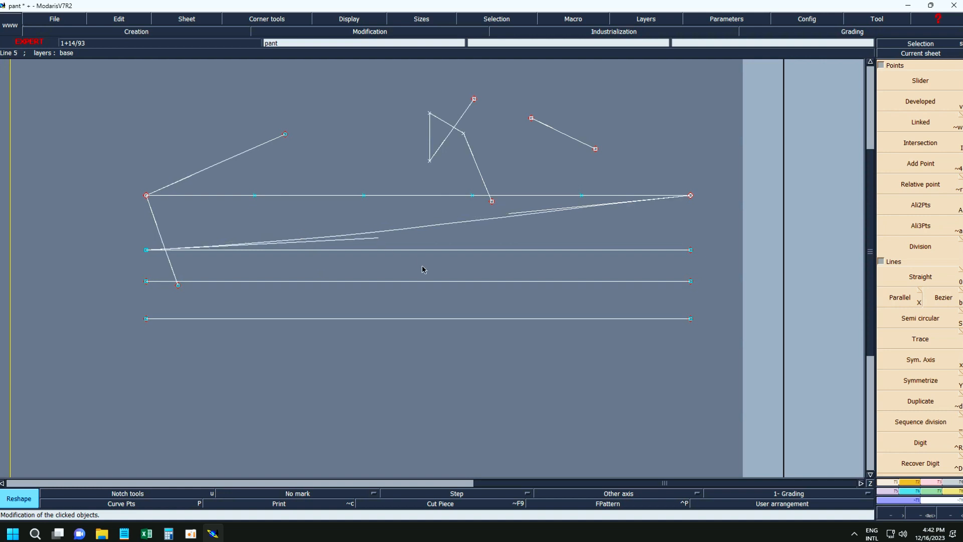
key("Escape")
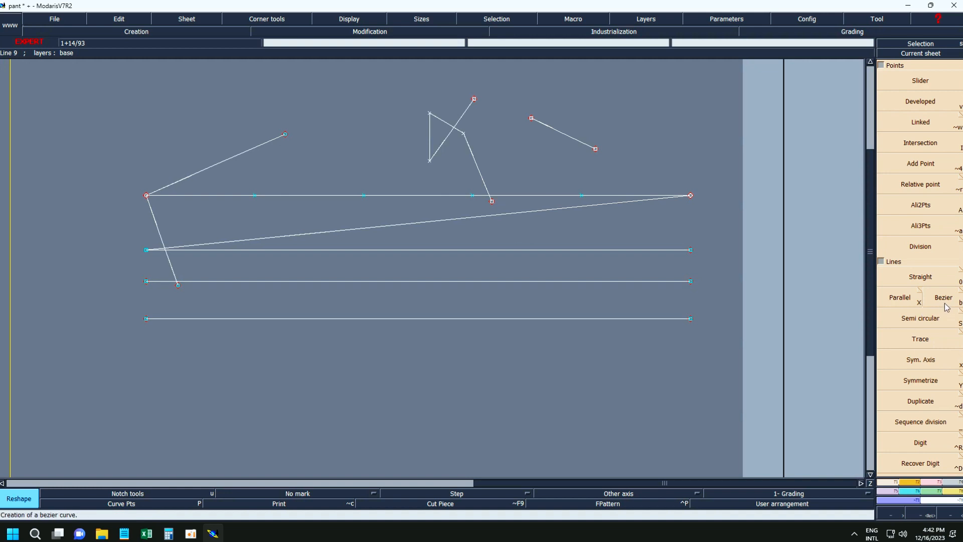
Create a symmetry axis between the two ends of the lowest parallel with Sym. Axis.
left_click(934, 368)
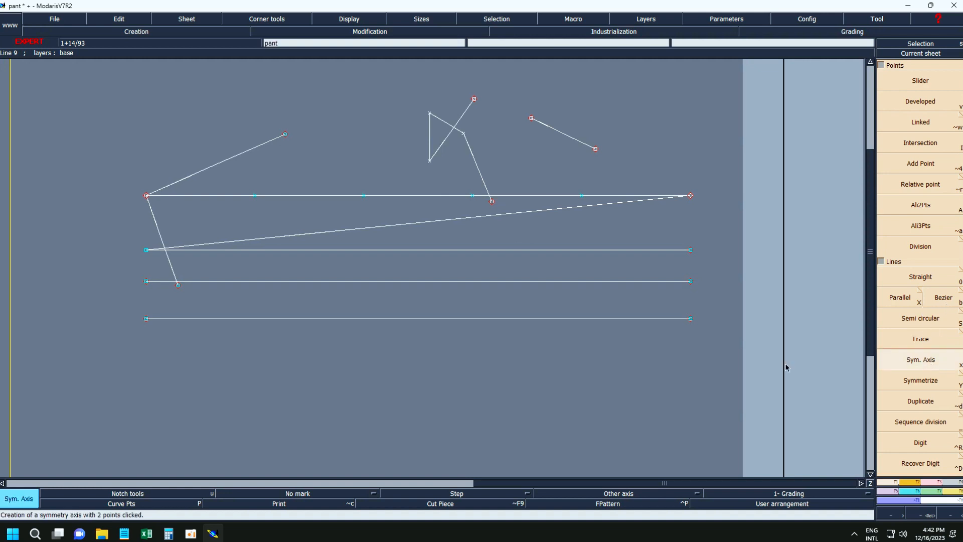
left_click(146, 319)
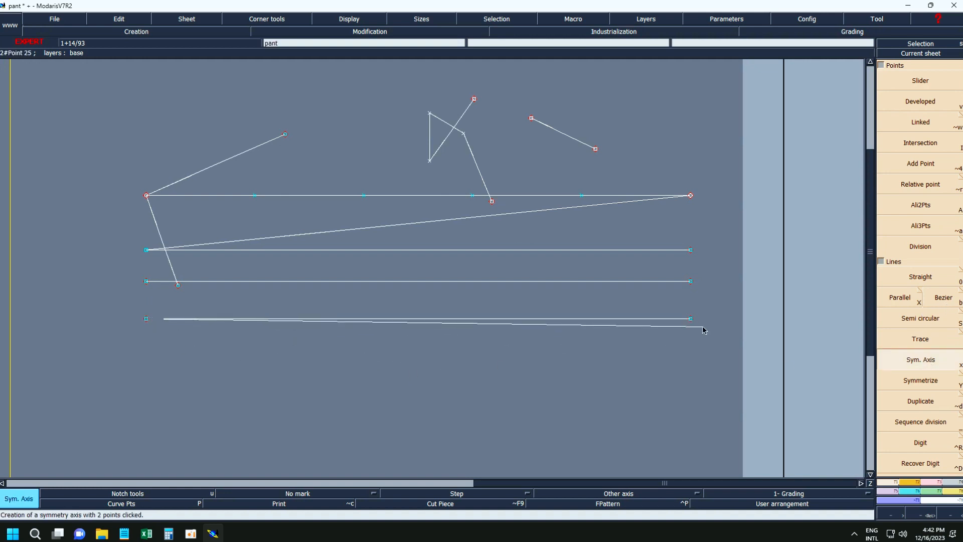
left_click(690, 319)
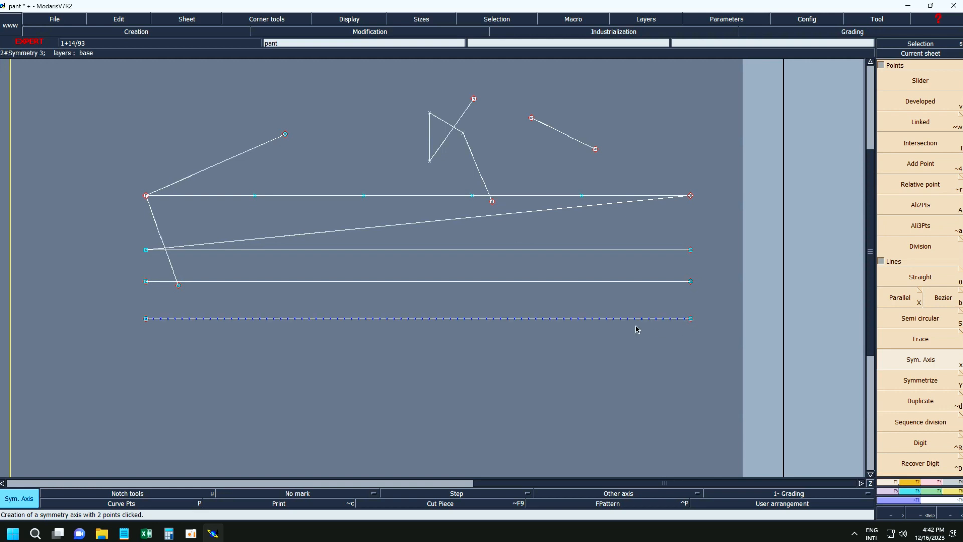
Mirror the middle parallel, diagonal, long horizontal line, zigzag and the short sloping lines above across the symmetry axis with Symmetrize.
left_click(910, 380)
left_click(618, 281)
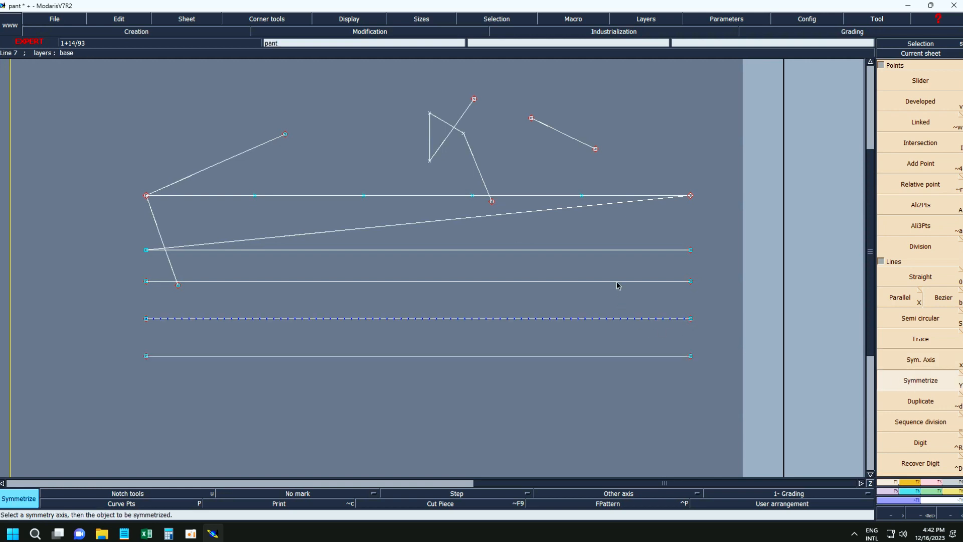
left_click(517, 213)
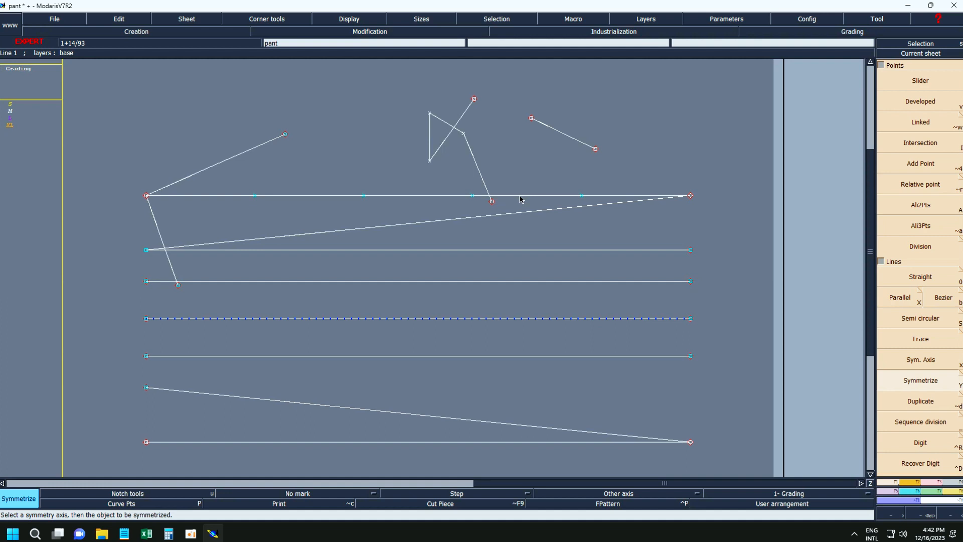
left_click(477, 173)
left_click(272, 141)
key("Home")
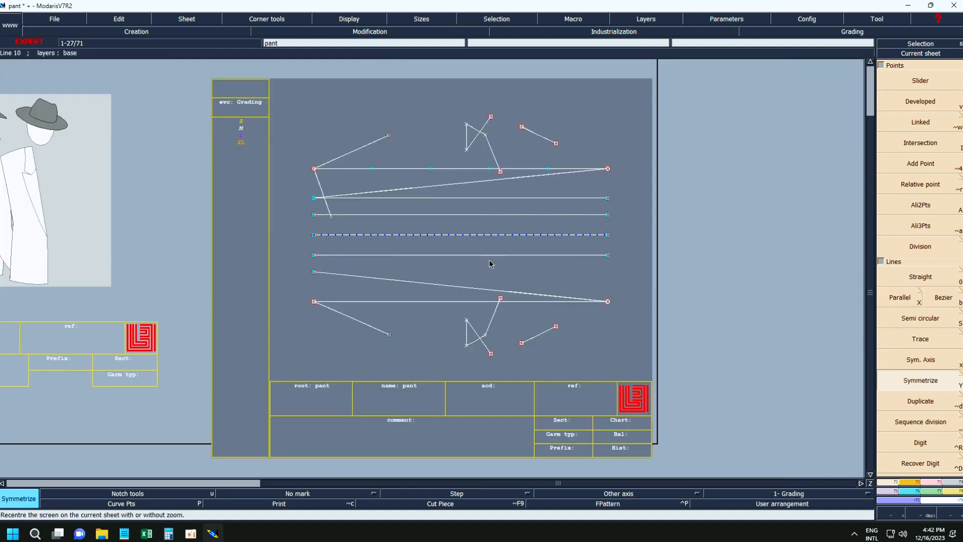
Undo the mirrored copy of the upper-left sloping line and create it again with Symmetrize.
key("ctrl+z")
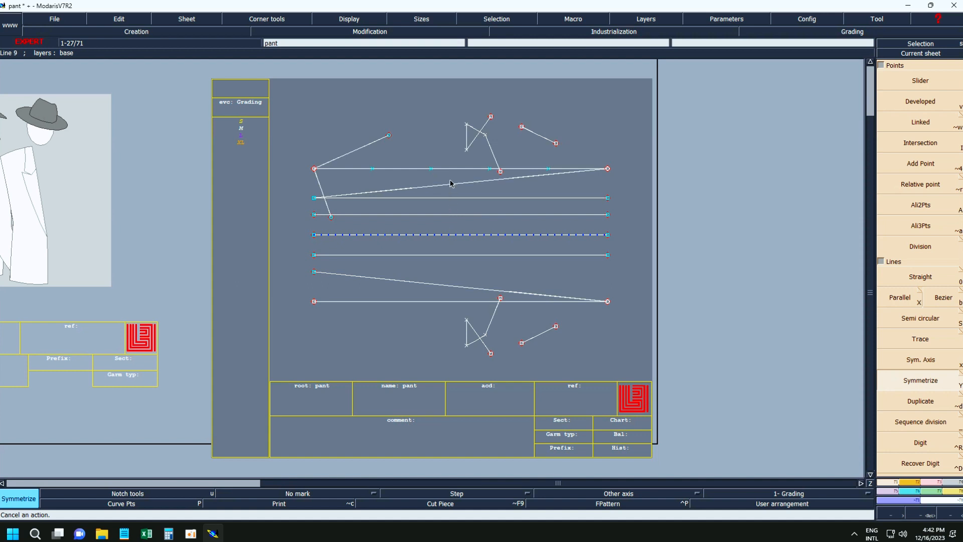
left_click(929, 380)
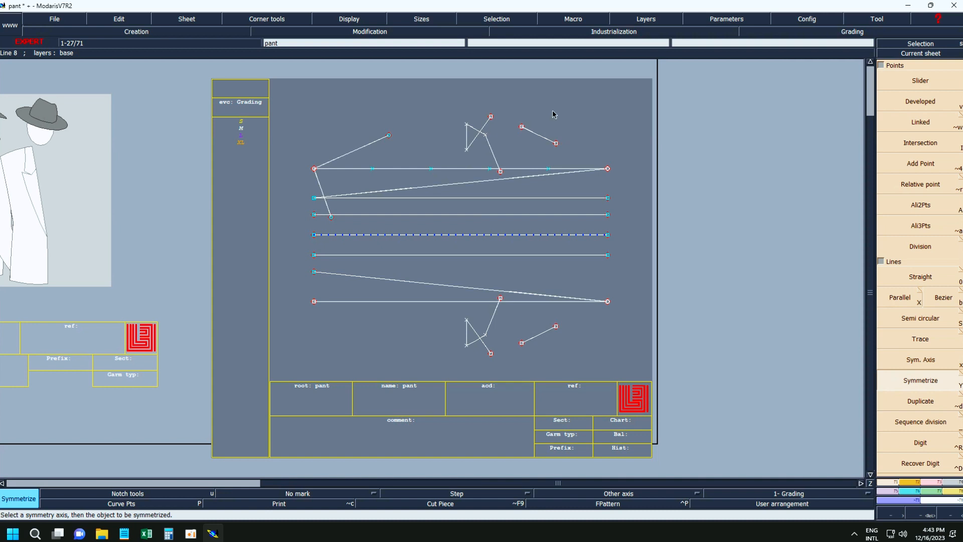
left_click(369, 146)
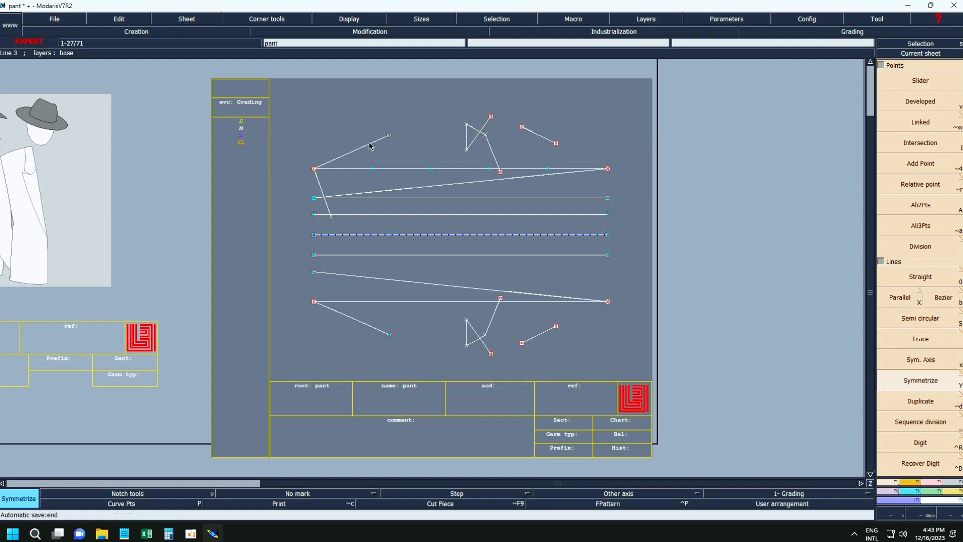
Mirror the short steep line at the upper left across the symmetry axis and duplicate the lowest long horizontal line slightly above itself.
left_click(322, 186)
left_click(896, 405)
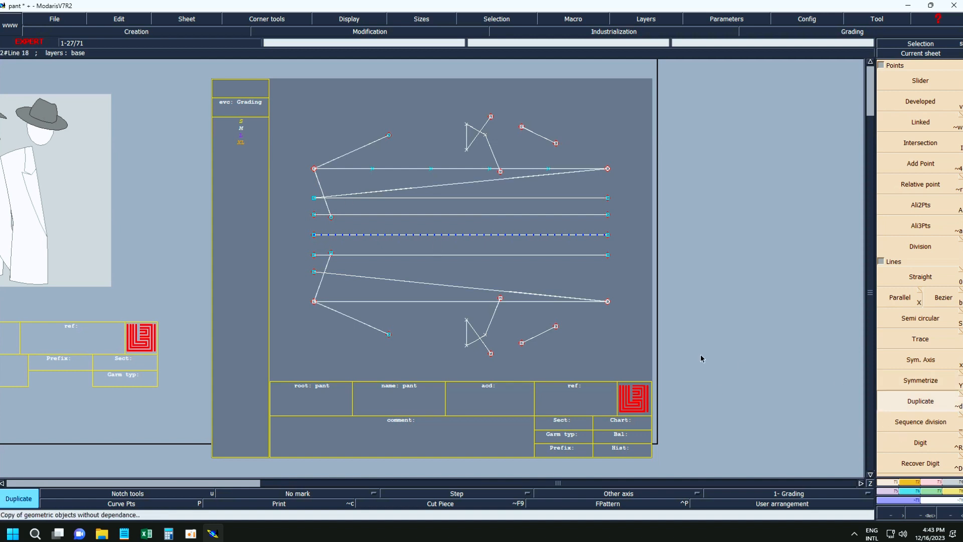
left_click(457, 303)
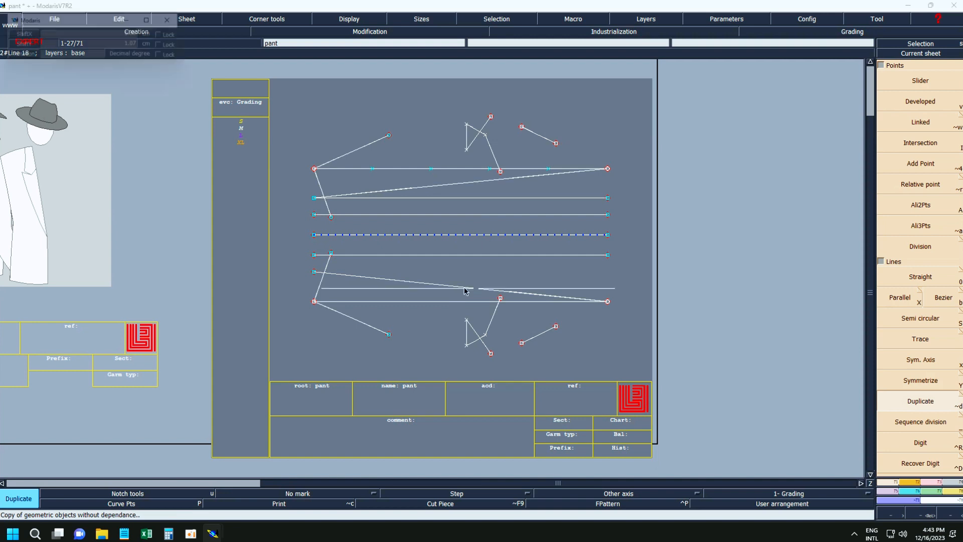
left_click(477, 269)
Duplicate the upper zigzag twice, placing one copy at the lower right and one at the upper right of the drawing.
left_click_drag(450, 86, 512, 186)
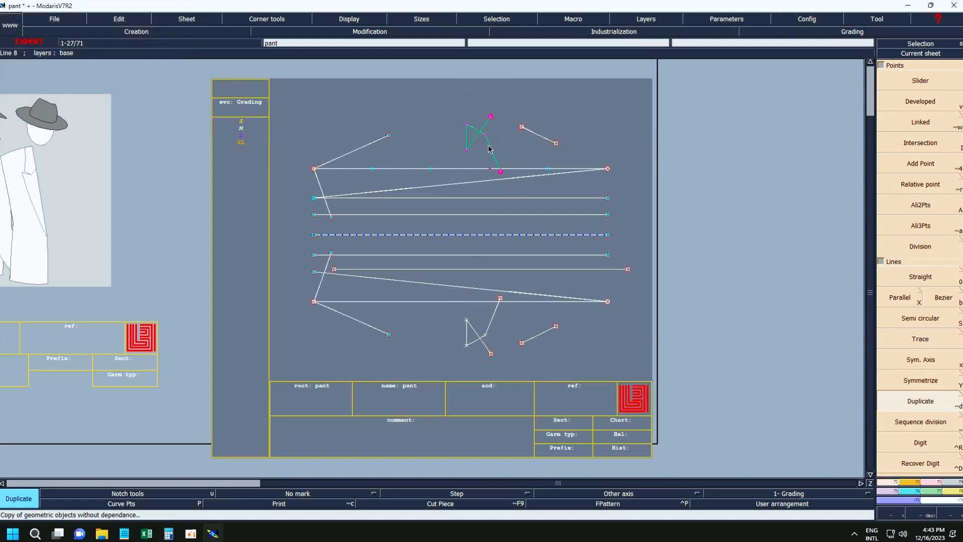
left_click(602, 346)
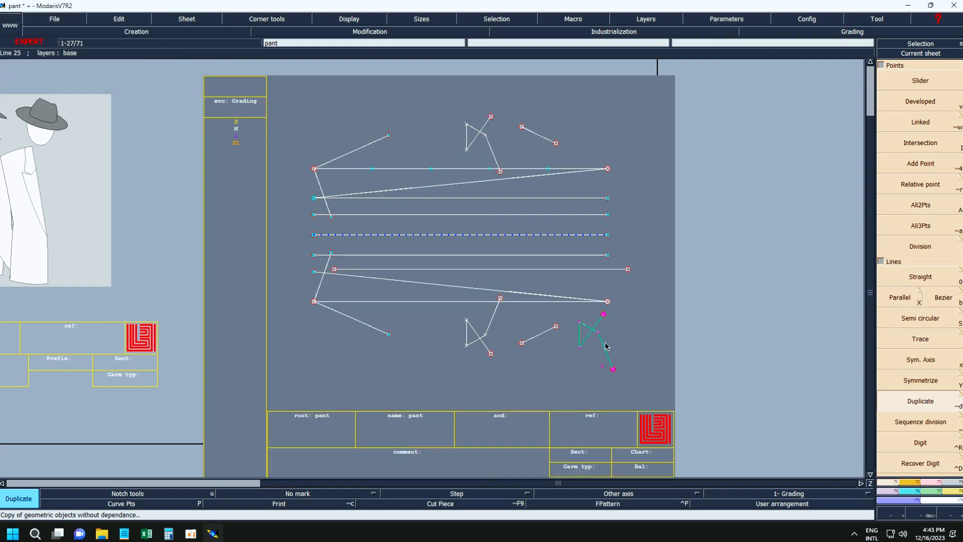
left_click(605, 128)
Divide the second horizontal line from the top into 5 parts between its end points with Sequence division.
left_click(920, 422)
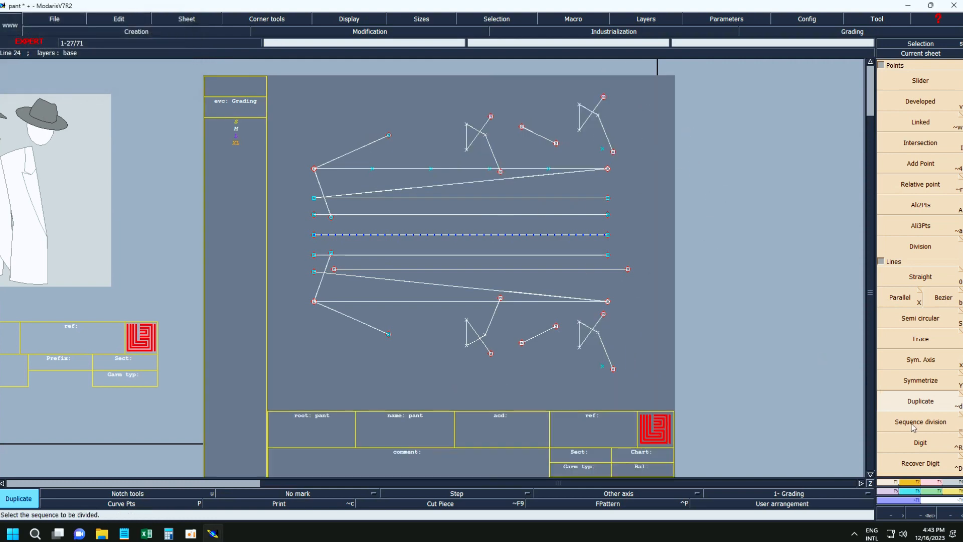
left_click(313, 198)
left_click(607, 199)
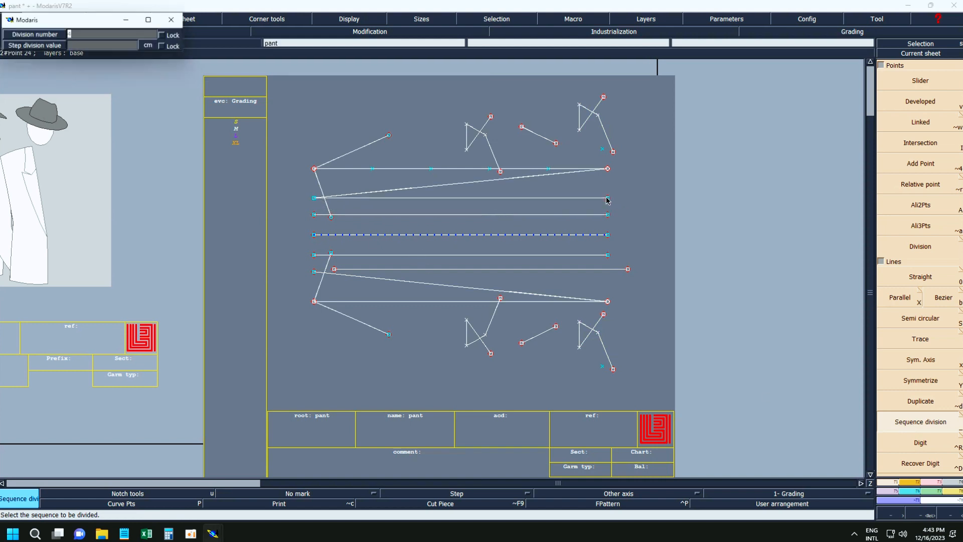
type("5")
key("Return")
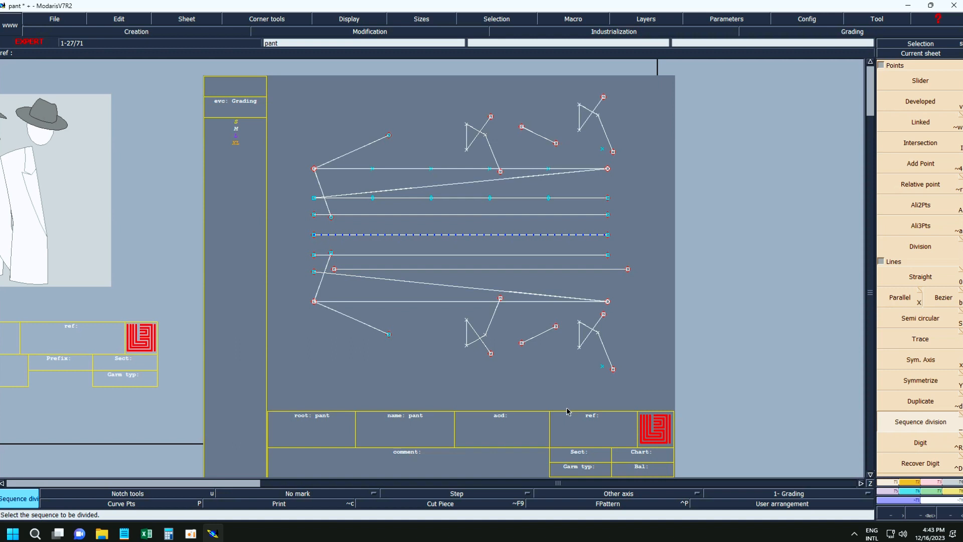
Save the pant model several times, overwriting the existing pant.mdl file.
key("ctrl+s")
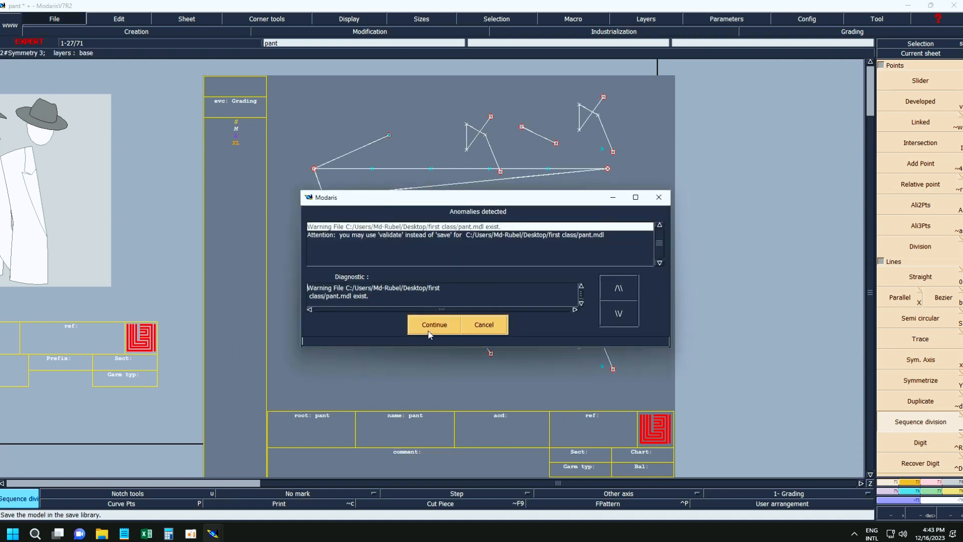
left_click(430, 323)
key("ctrl+s")
left_click(431, 324)
key("ctrl+s")
left_click(433, 324)
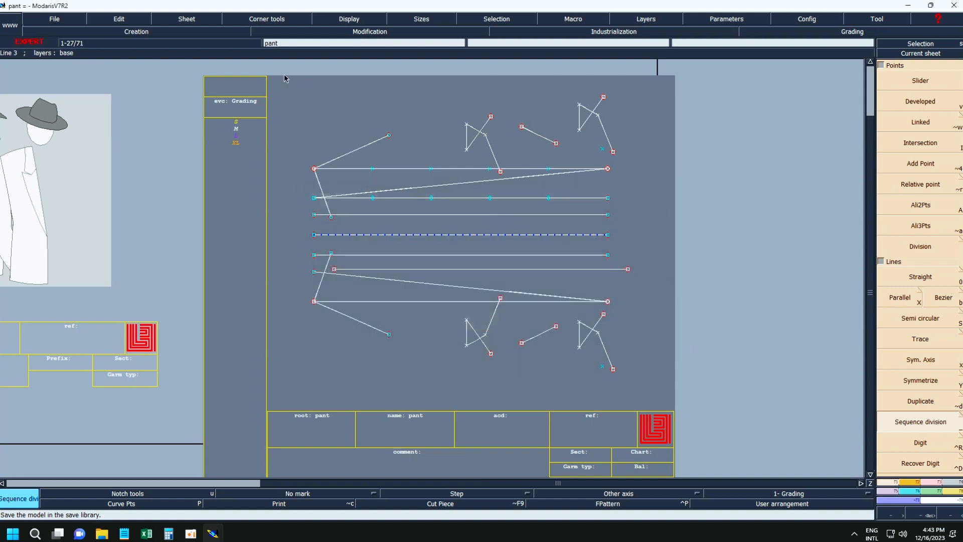
Delete all practice lines, the symmetry axis and the leftover points from the sheet.
left_click_drag(285, 78, 629, 378)
key("Delete")
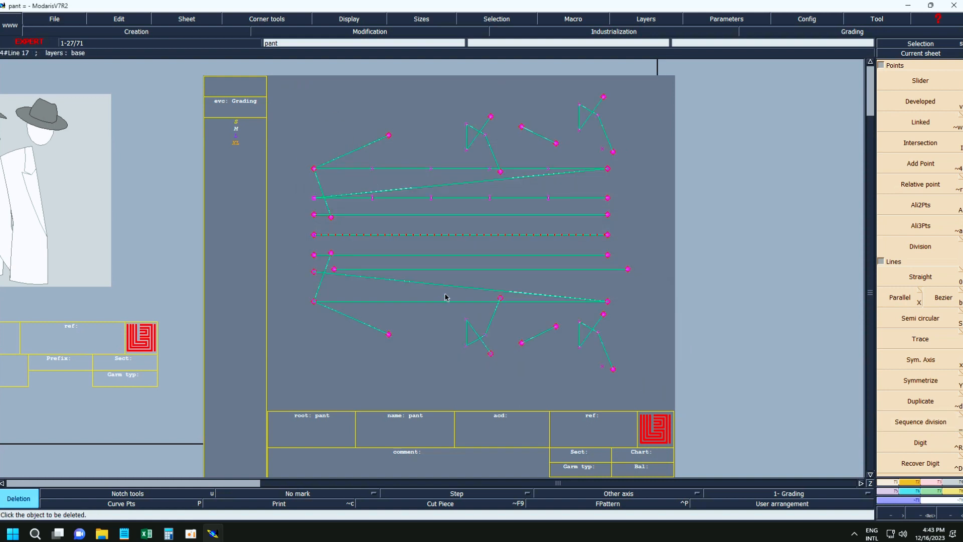
left_click(444, 302)
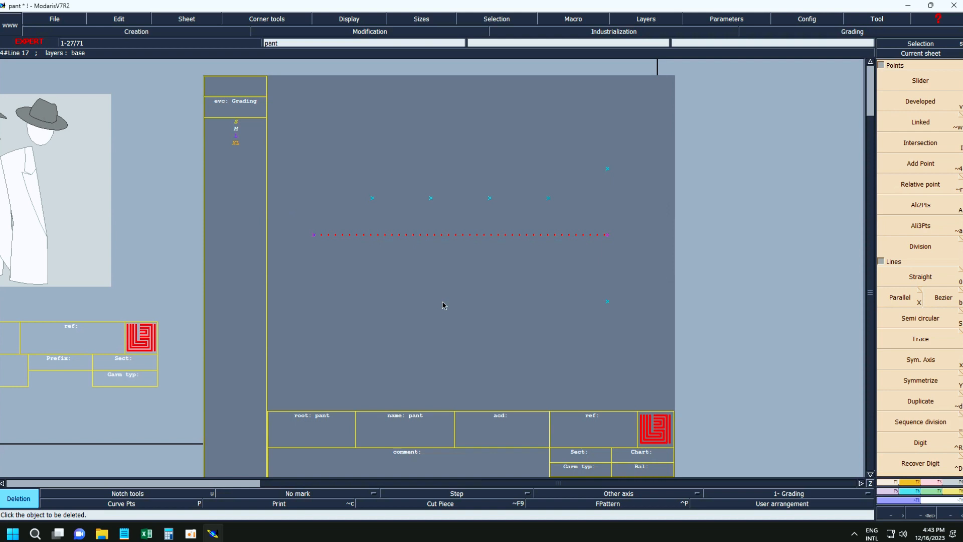
left_click(394, 236)
mouse_move(349, 125)
left_mouse_down()
mouse_move(550, 266)
mouse_move(646, 349)
left_mouse_up()
Arrange all sheets automatically on the desk and save the emptied pant model over the existing file.
key("j")
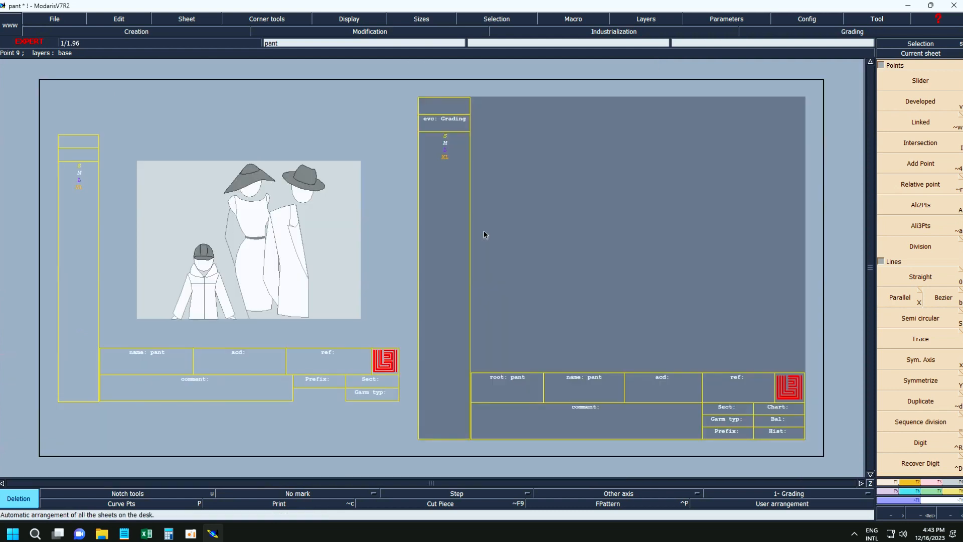
key("ctrl+s")
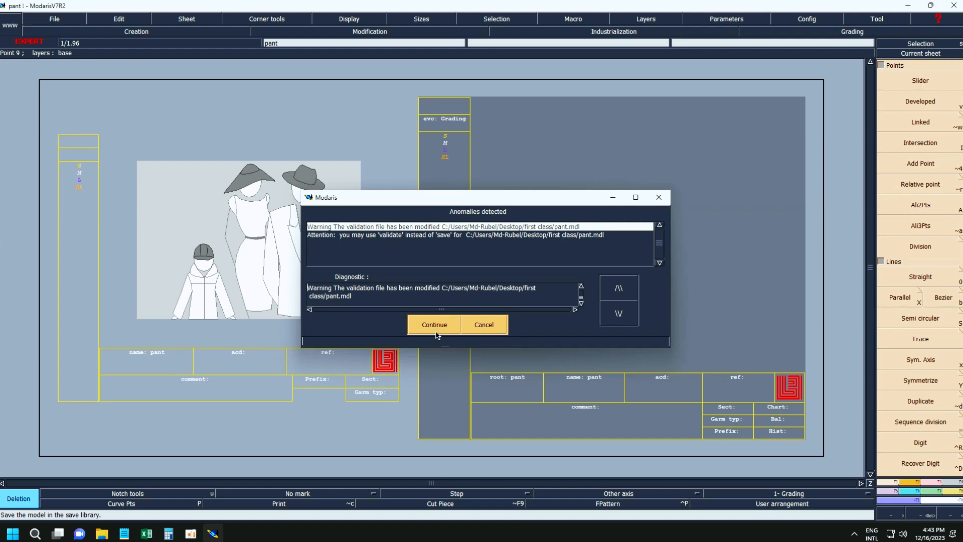
left_click(436, 327)
key("ctrl+s")
left_click(435, 327)
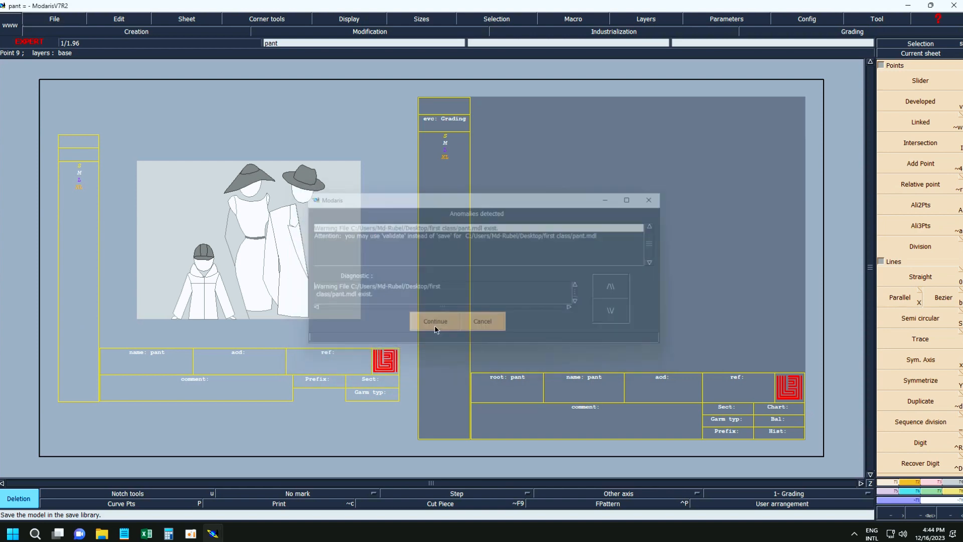
key("ctrl+s")
left_click(434, 325)
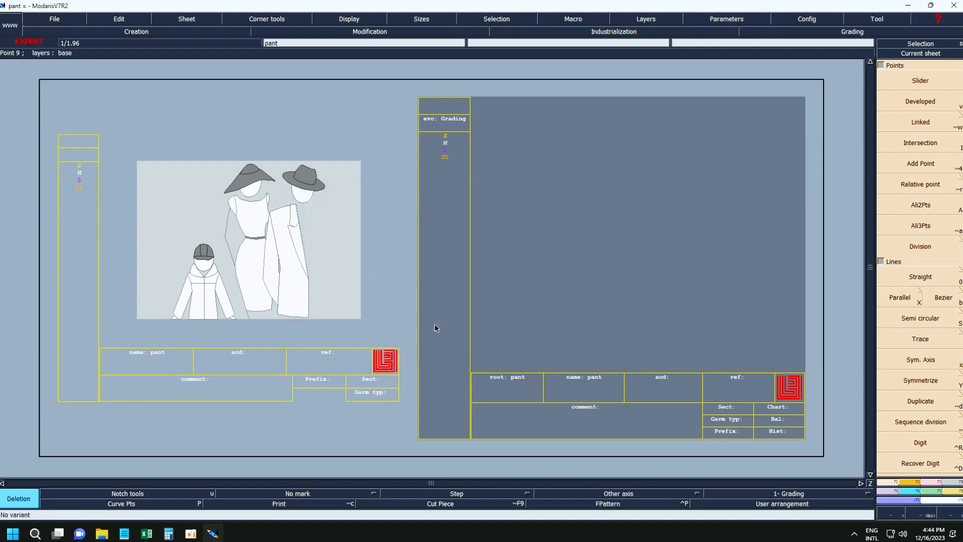